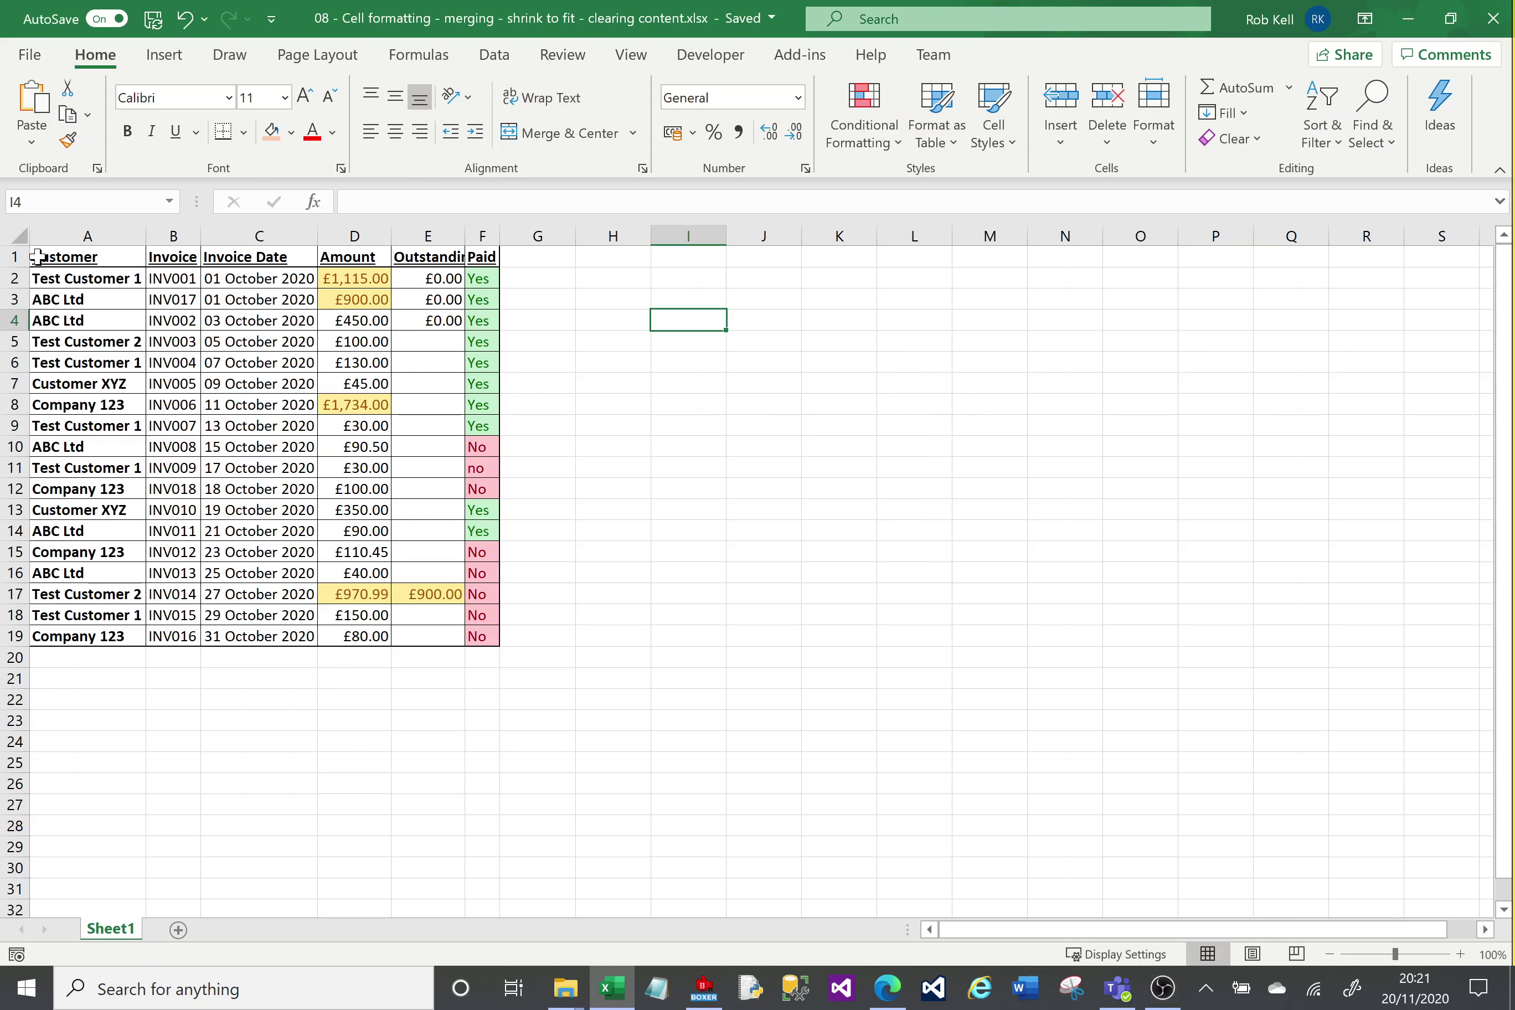
Insert a blank row above the header row of the invoice table
left_click(9, 257)
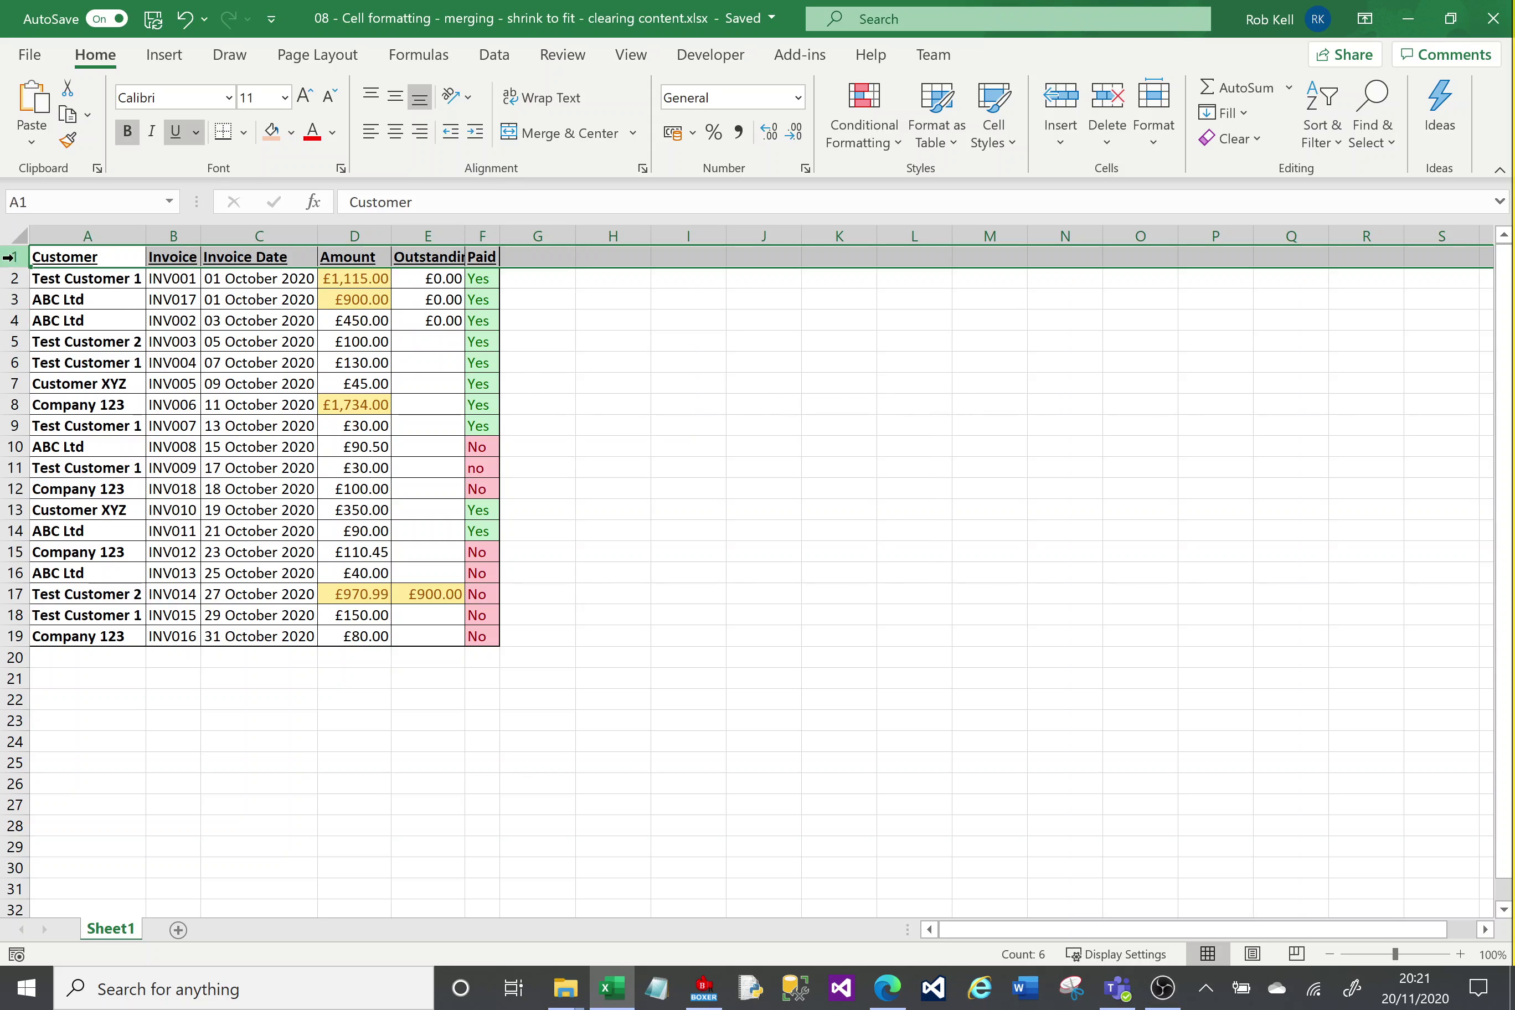
right_click(10, 257)
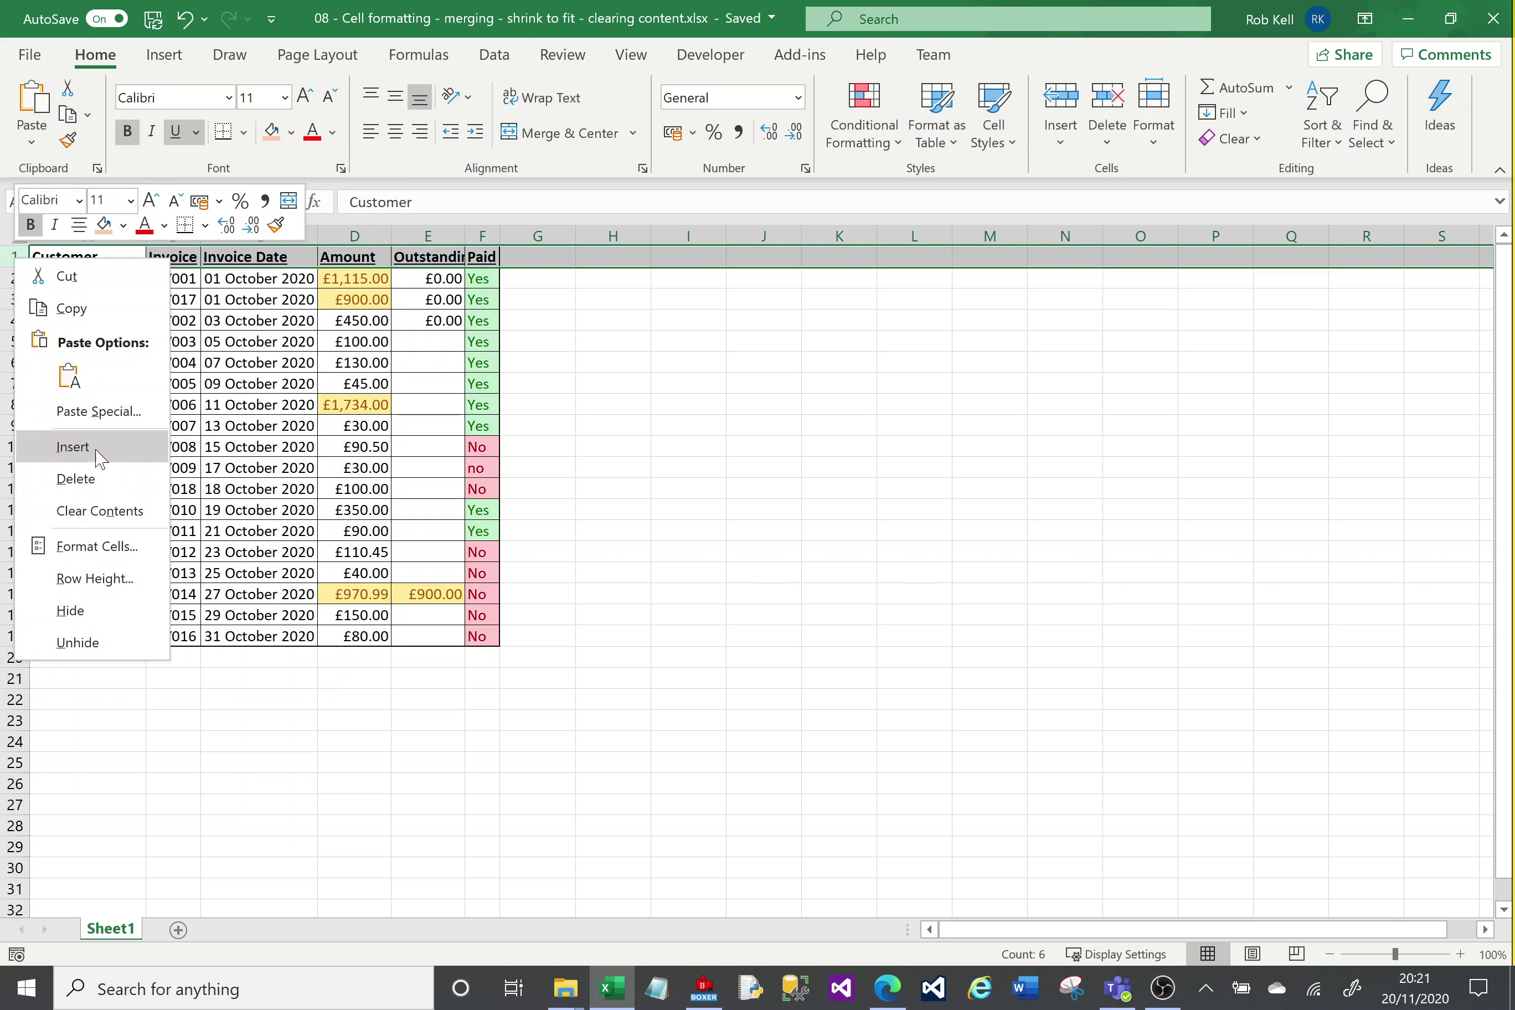
left_click(98, 450)
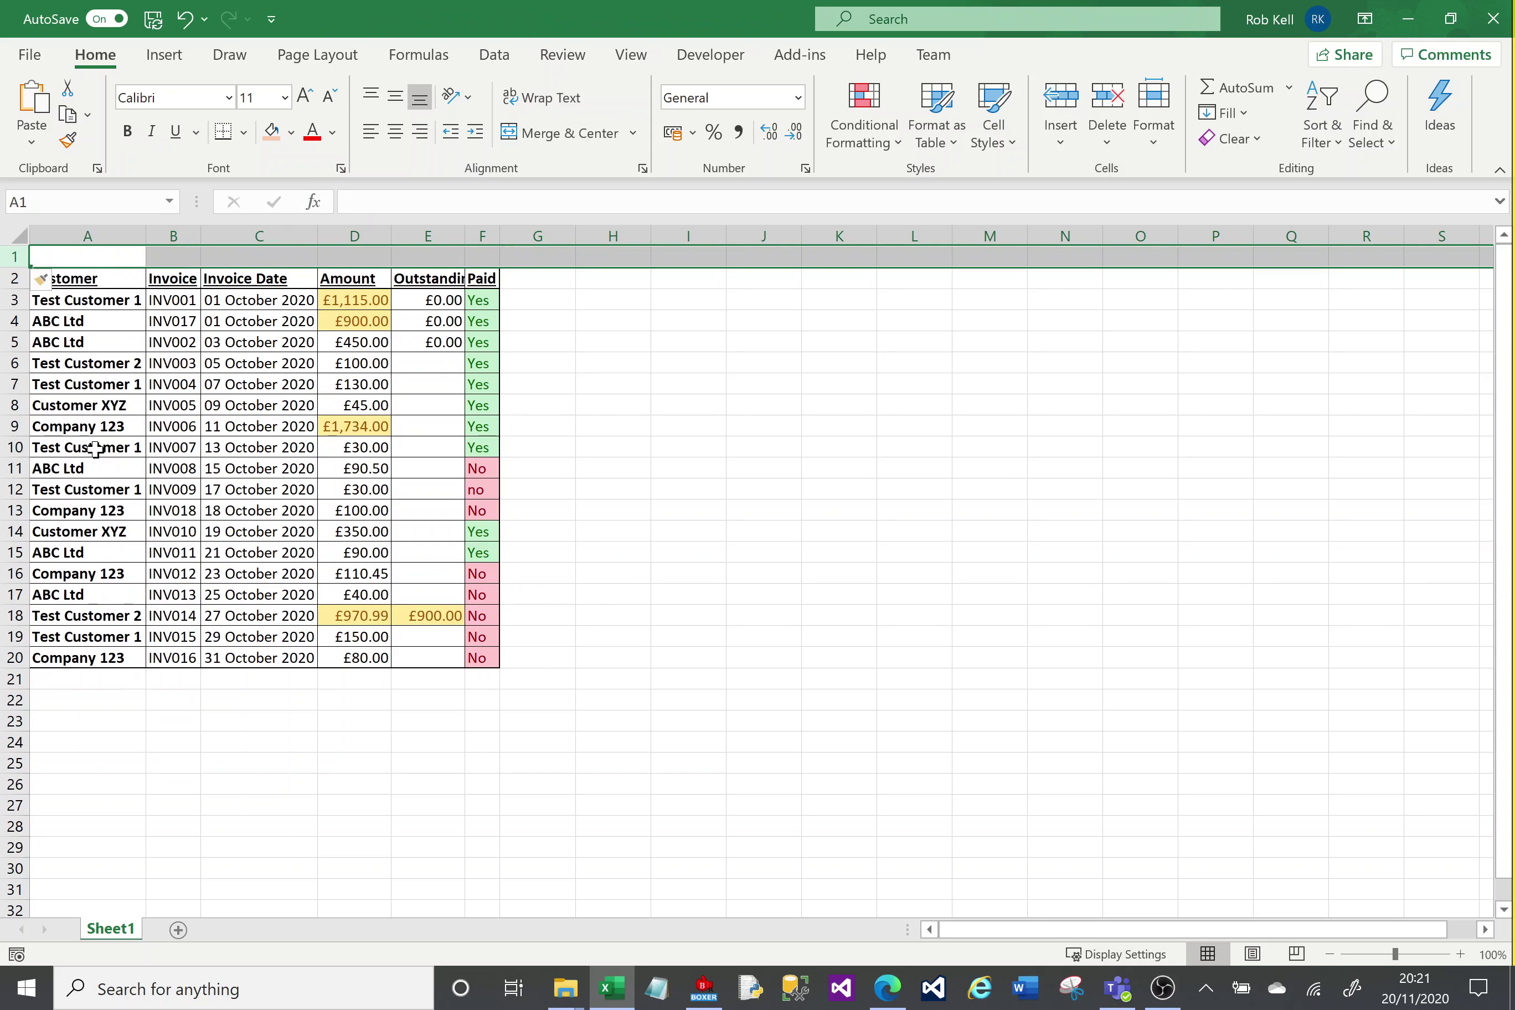
Enter the title "INVOICE DATA FOR OCTOBER" in cell A1
left_click(85, 257)
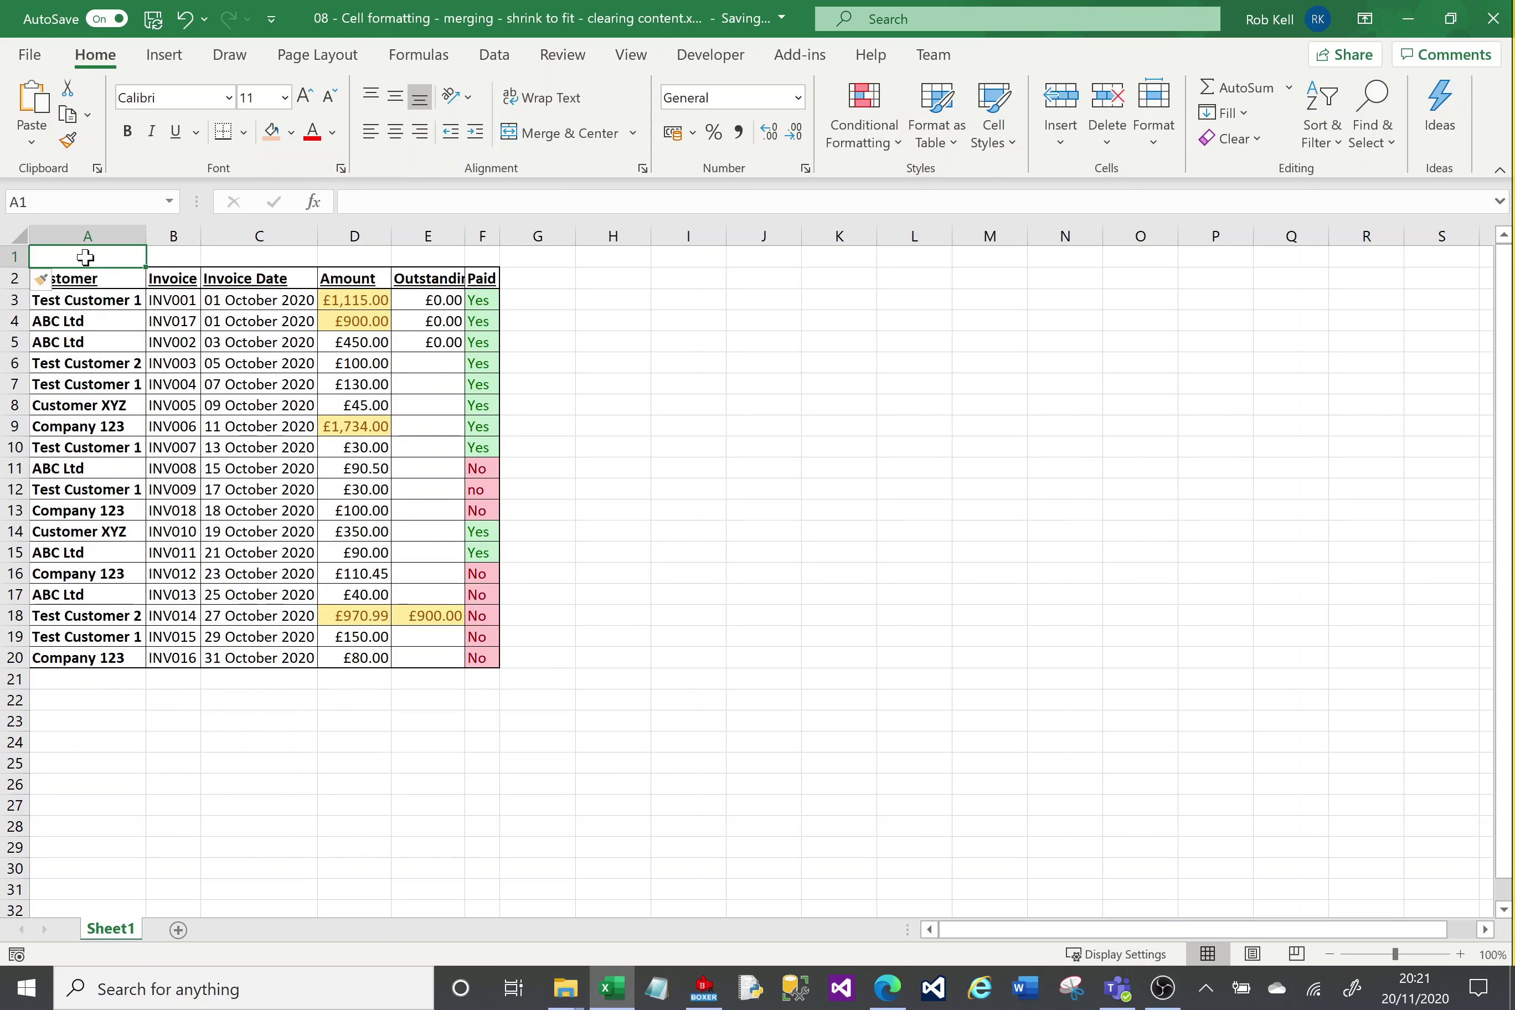
type("INCOIV")
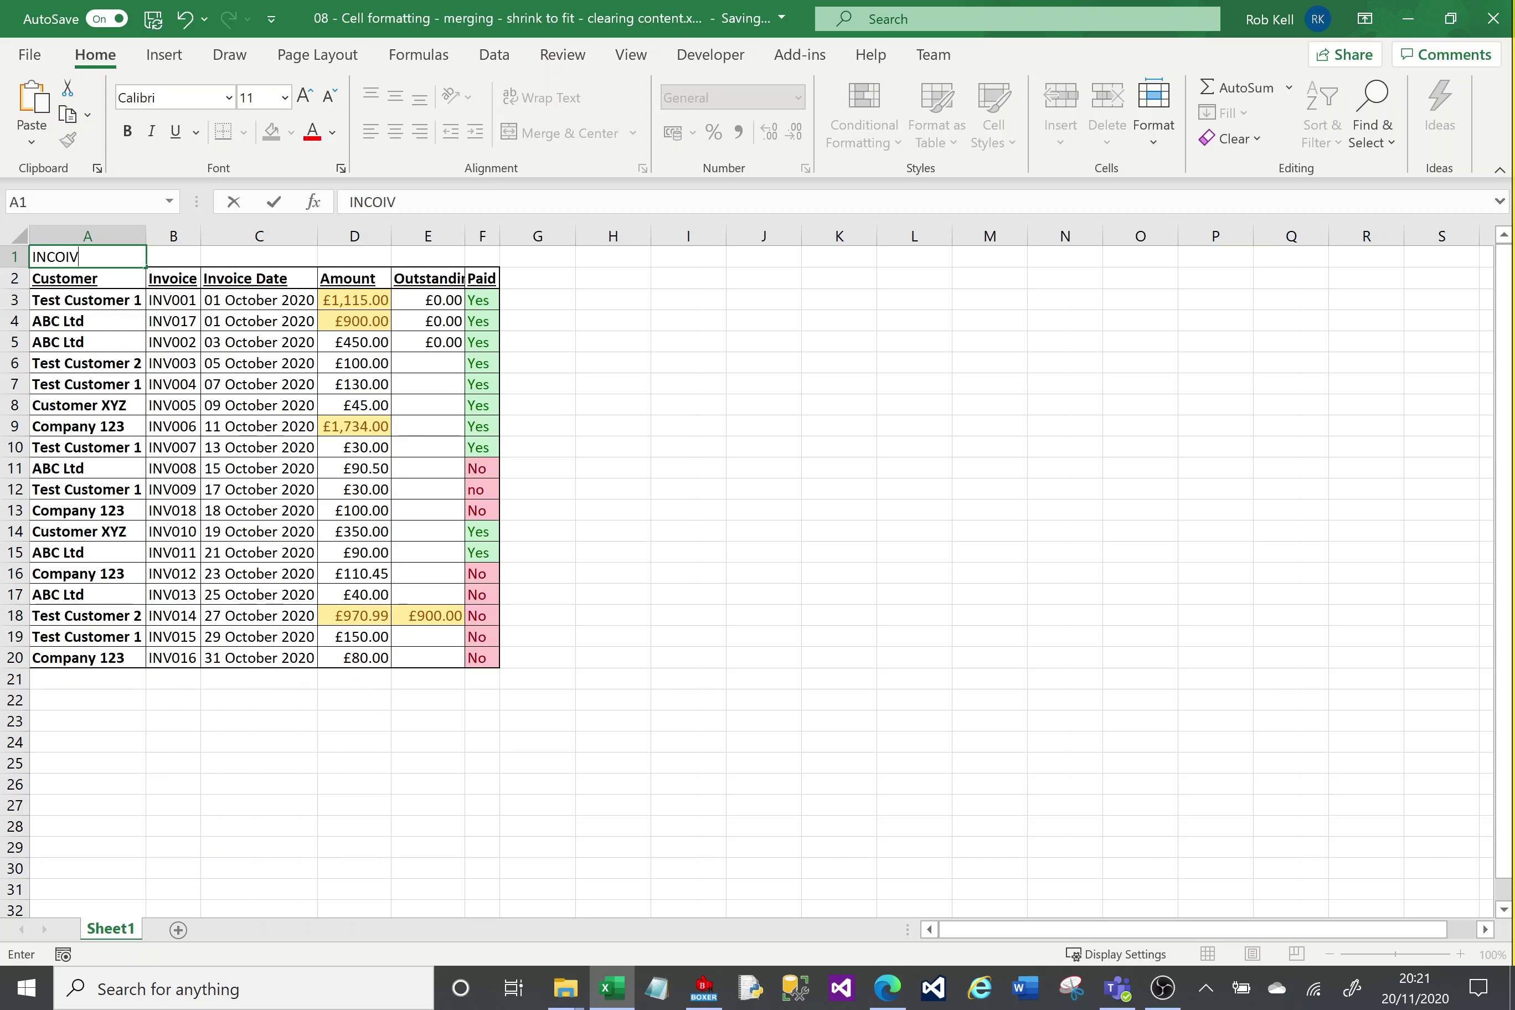
key("BackSpace")
key("BackSpace")
type("VOICE DATA FOR ")
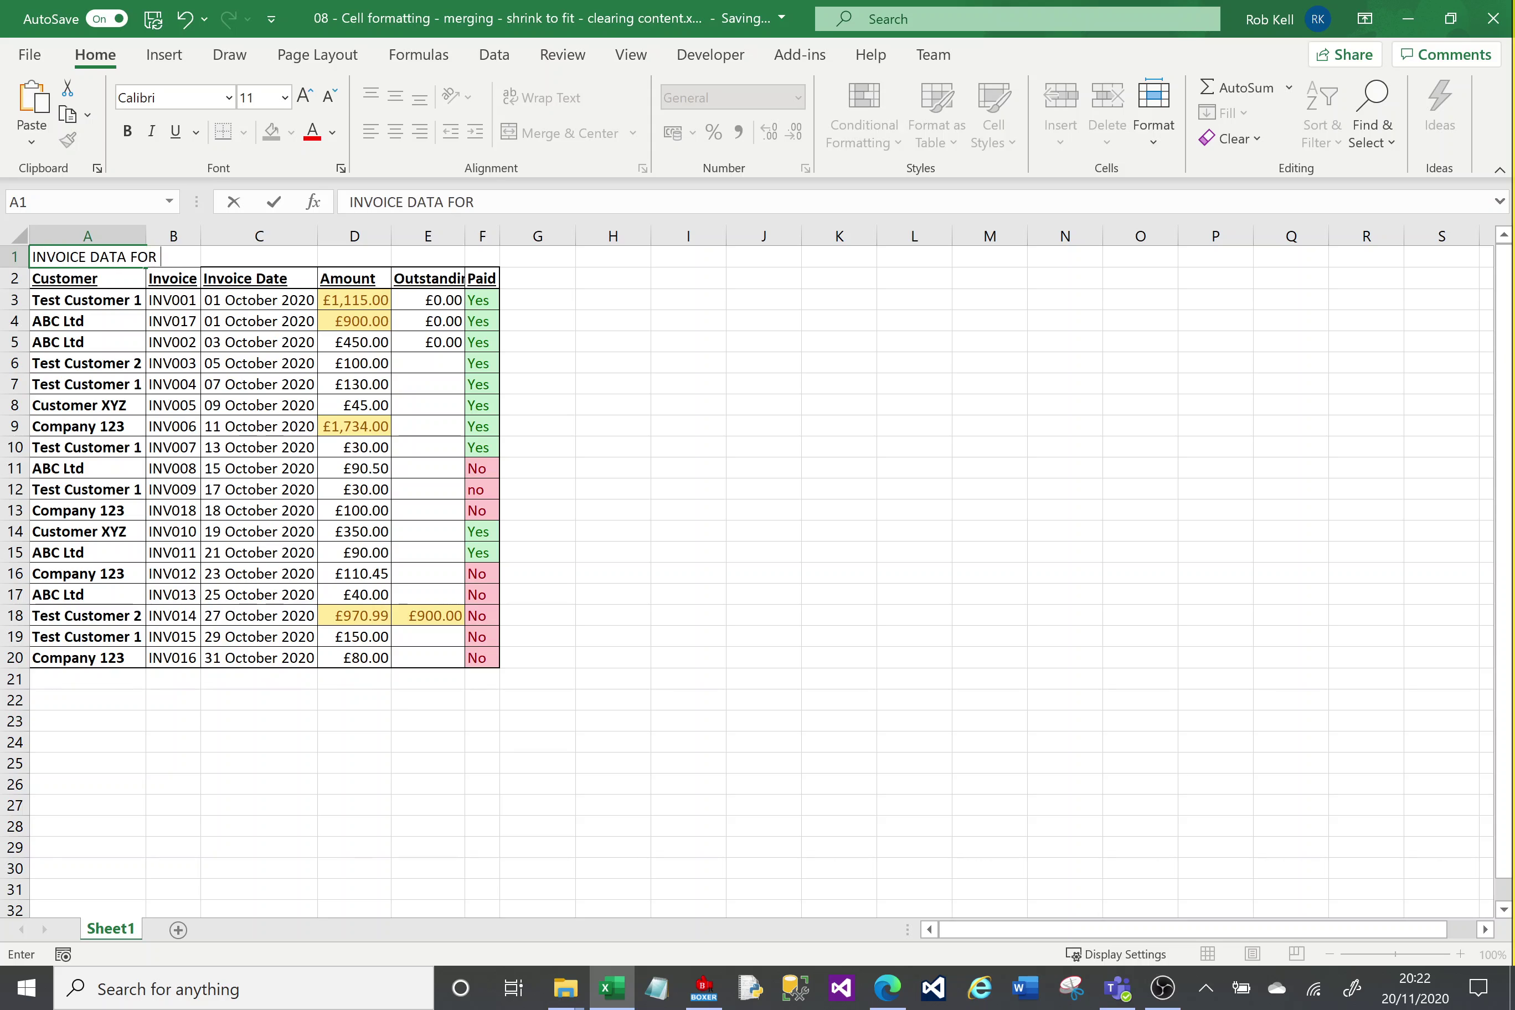
type("OCTOVERBER")
key("Return")
Format the title in cell A1 as bold italic with font size 12
left_click(85, 257)
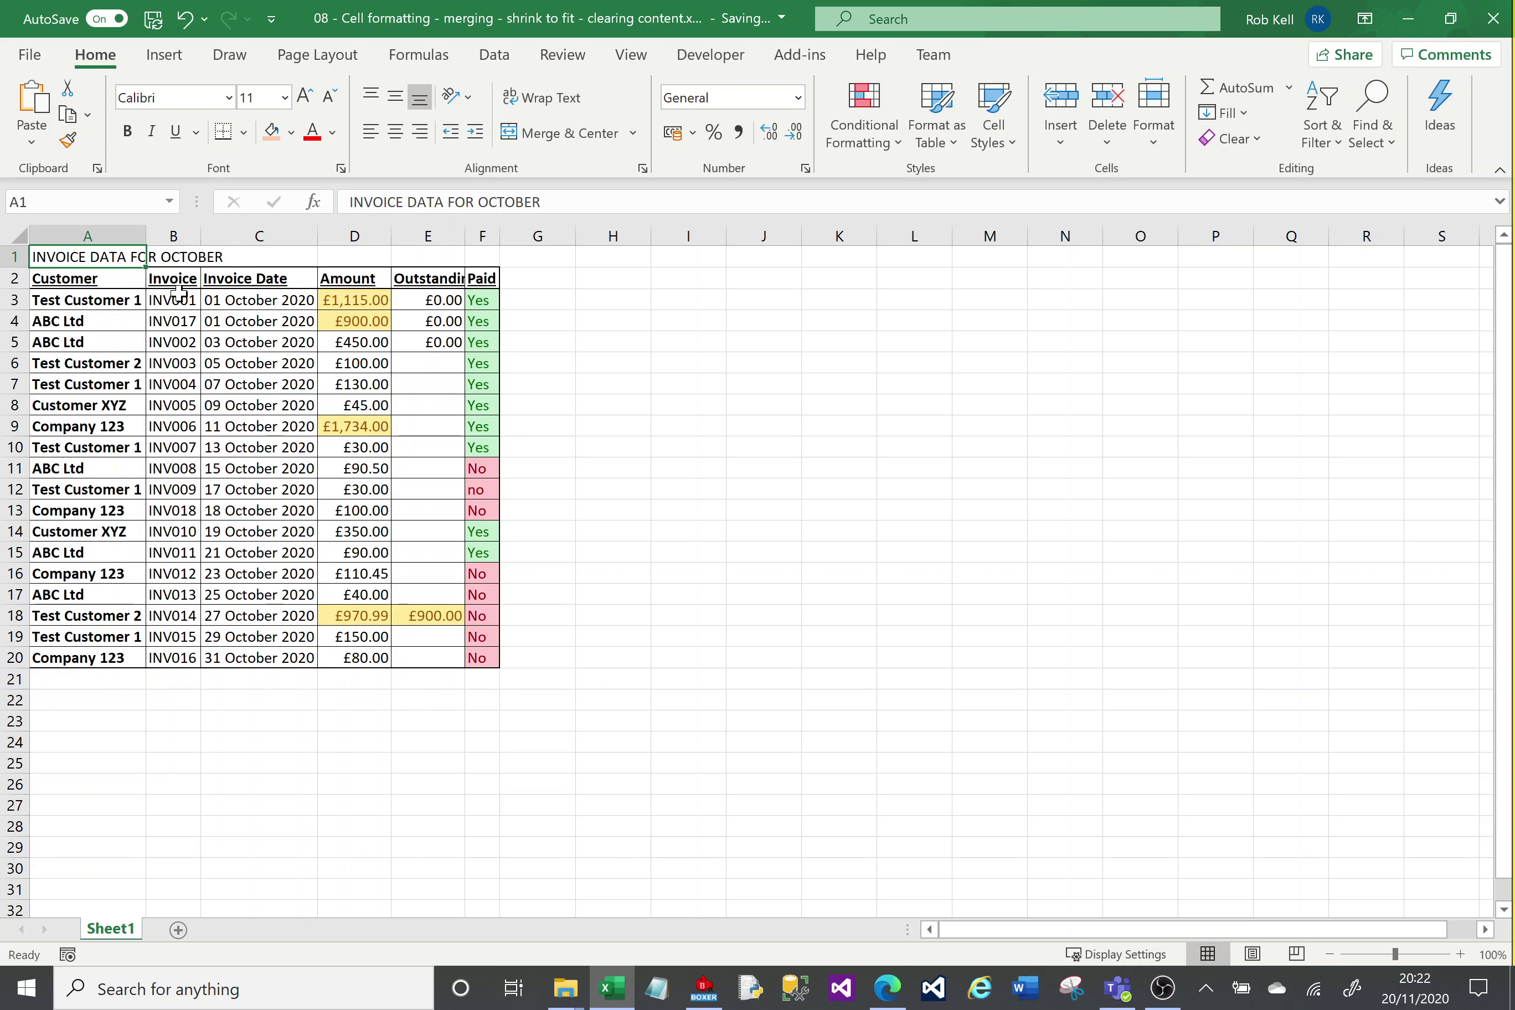
left_click(128, 131)
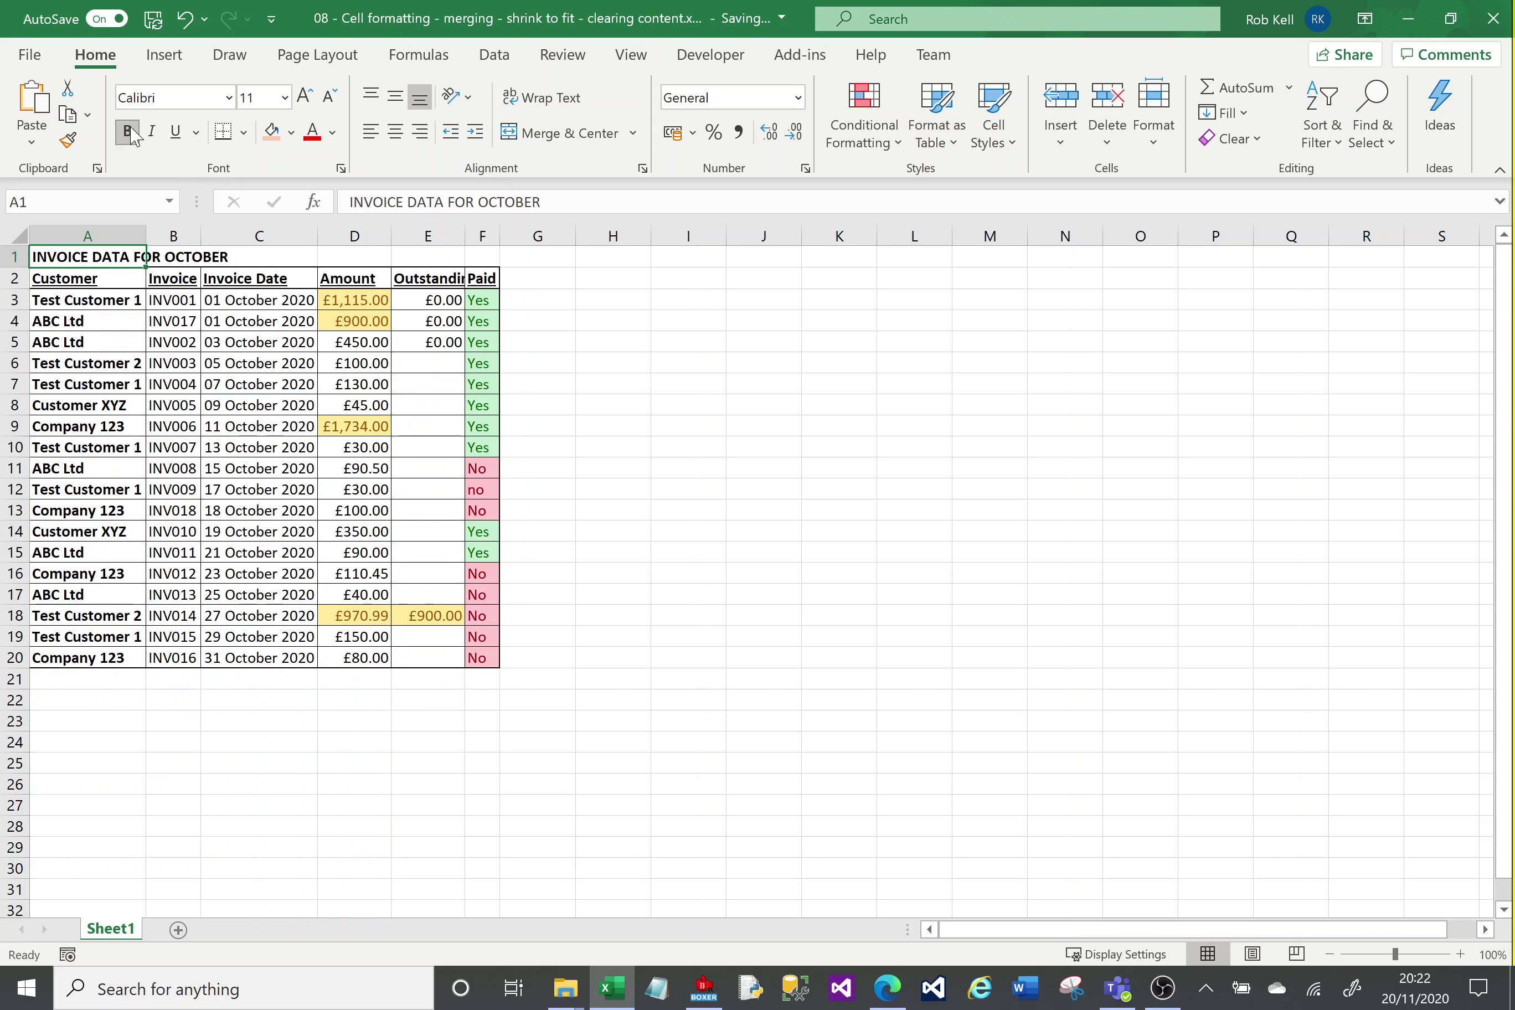
left_click(151, 132)
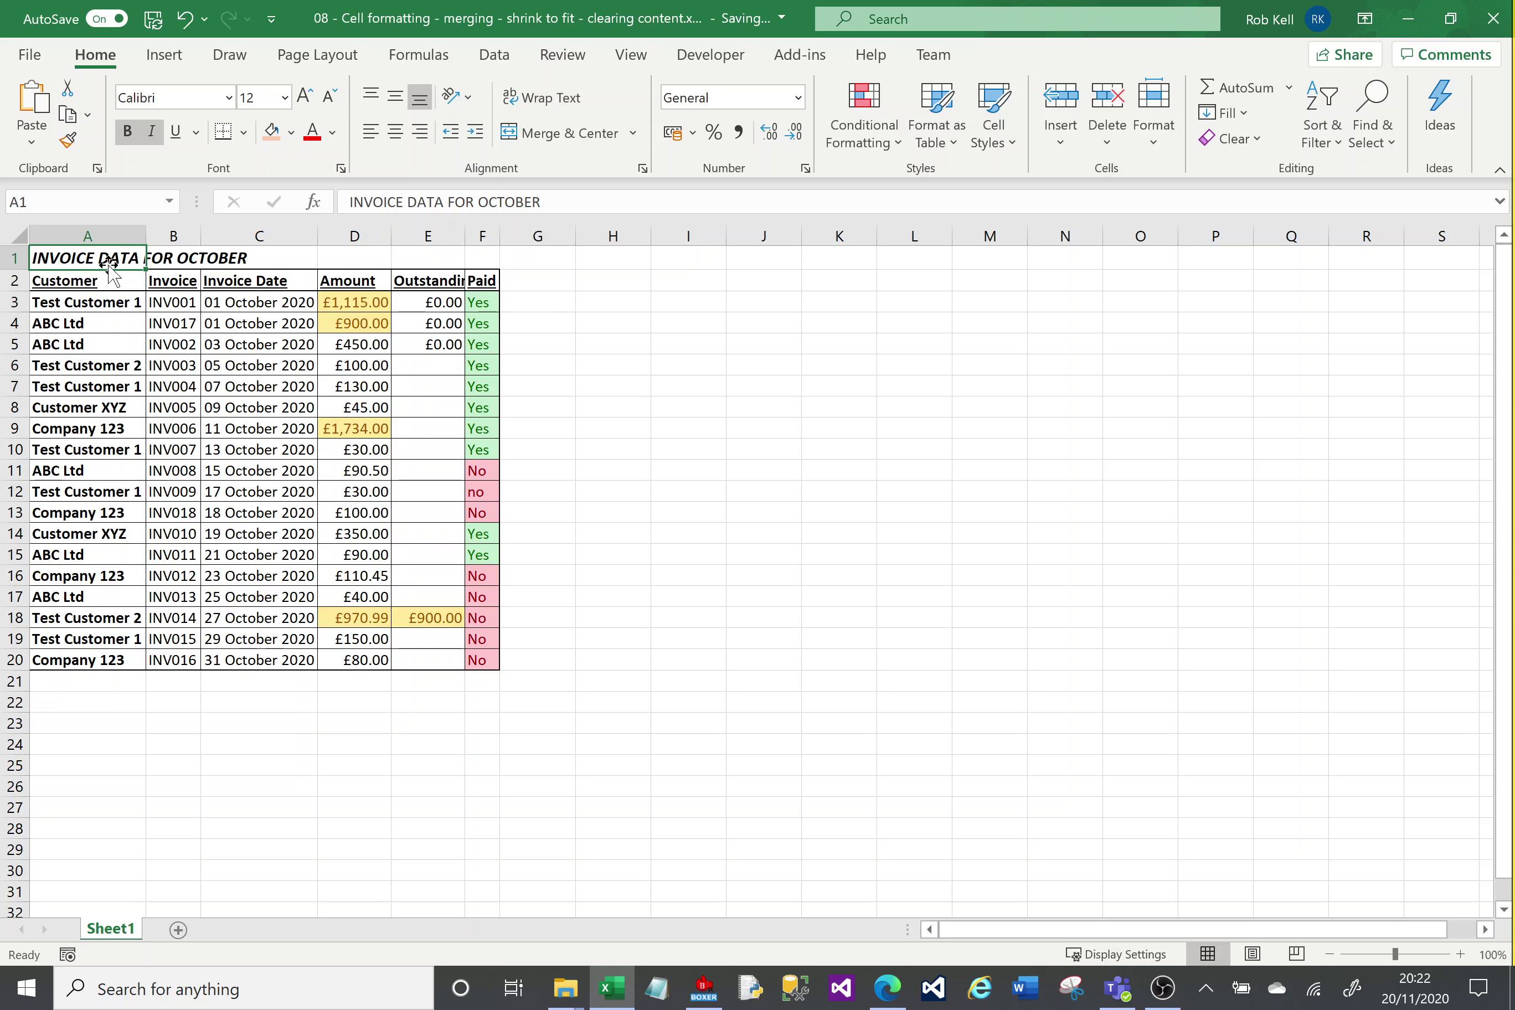
Merge and center the title across cells A1 to F1
left_click_drag(484, 257, 105, 263)
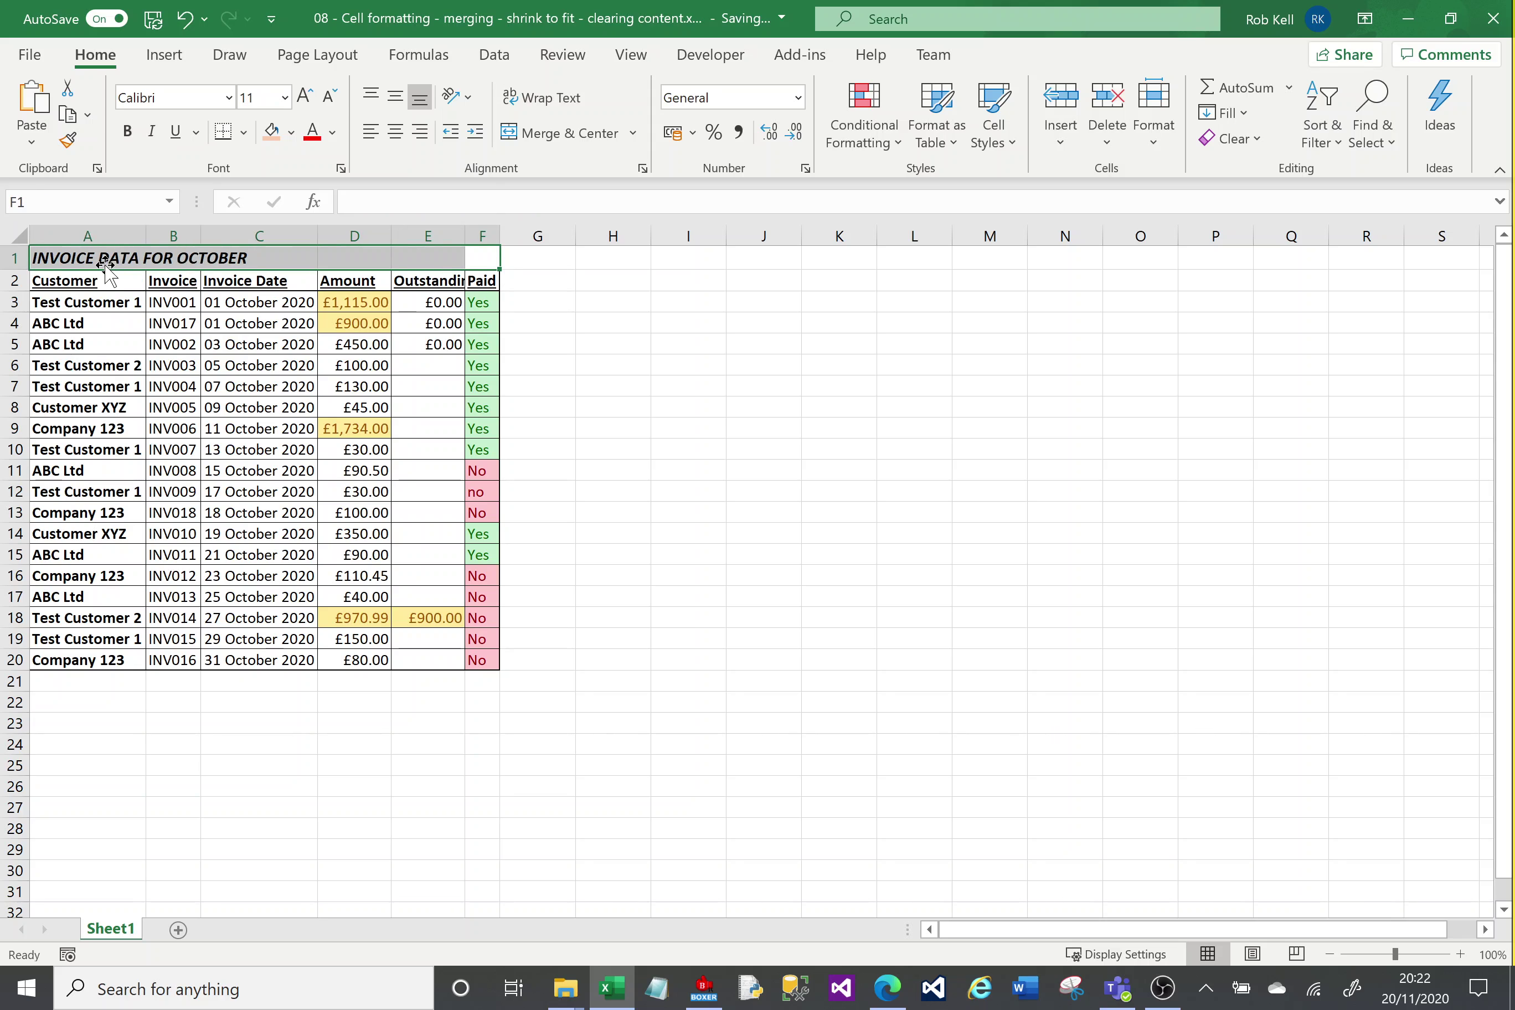
left_click(554, 138)
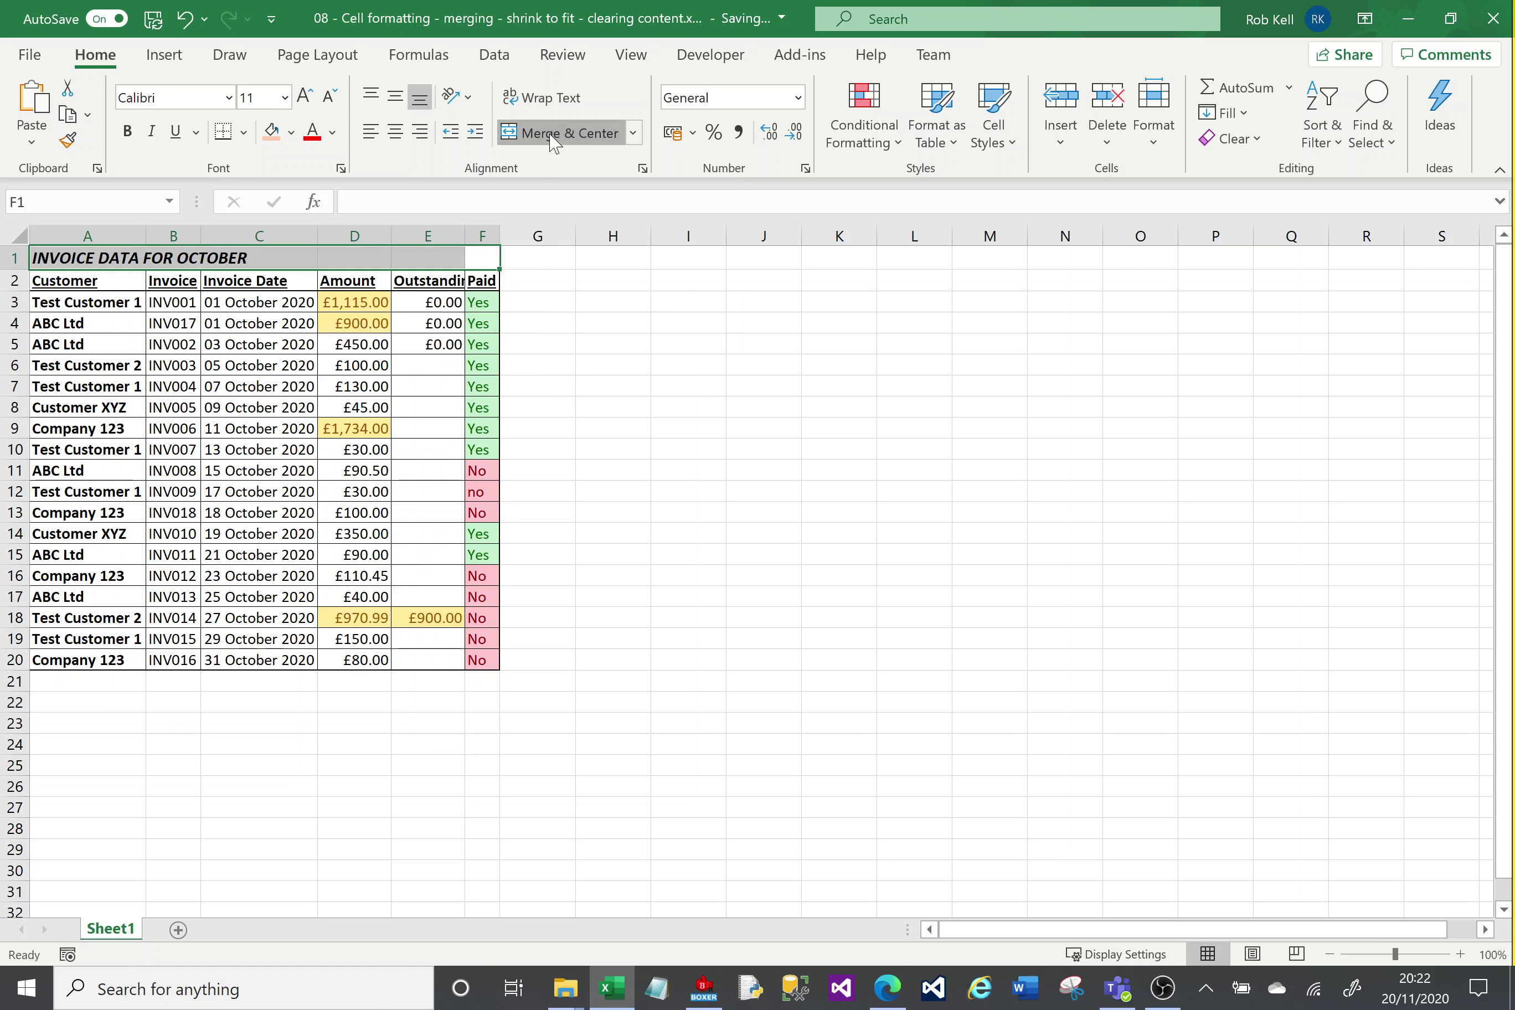
left_click(613, 409)
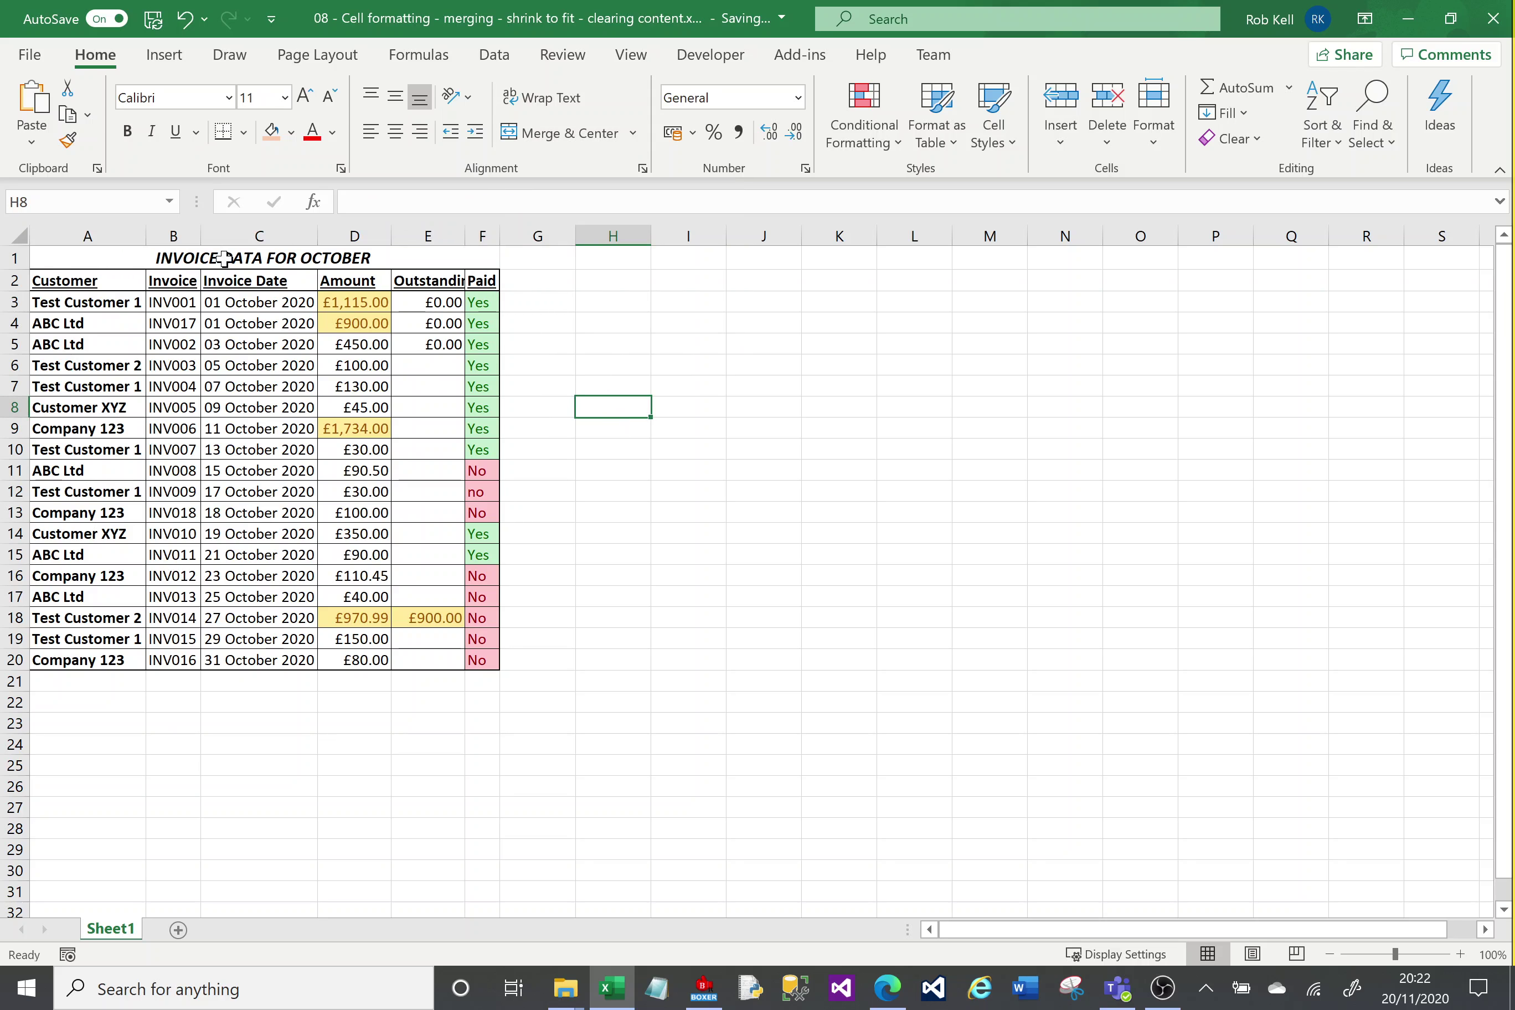
Try right and left alignment on the merged title, then return it to centered
left_click(276, 258)
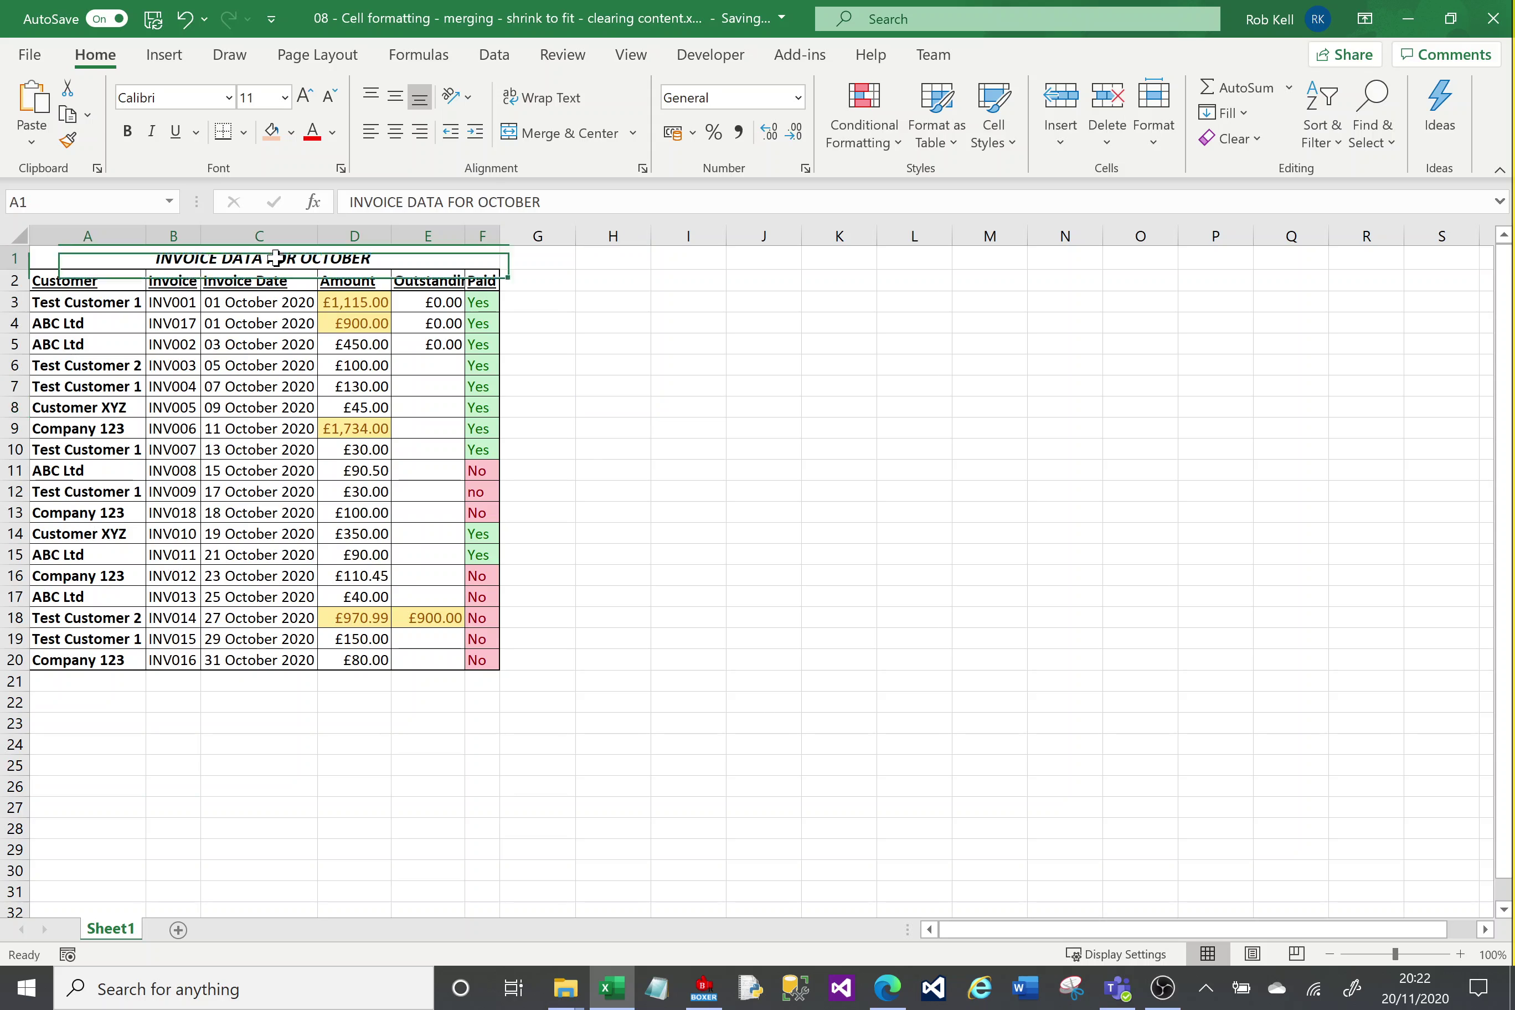
left_click(418, 133)
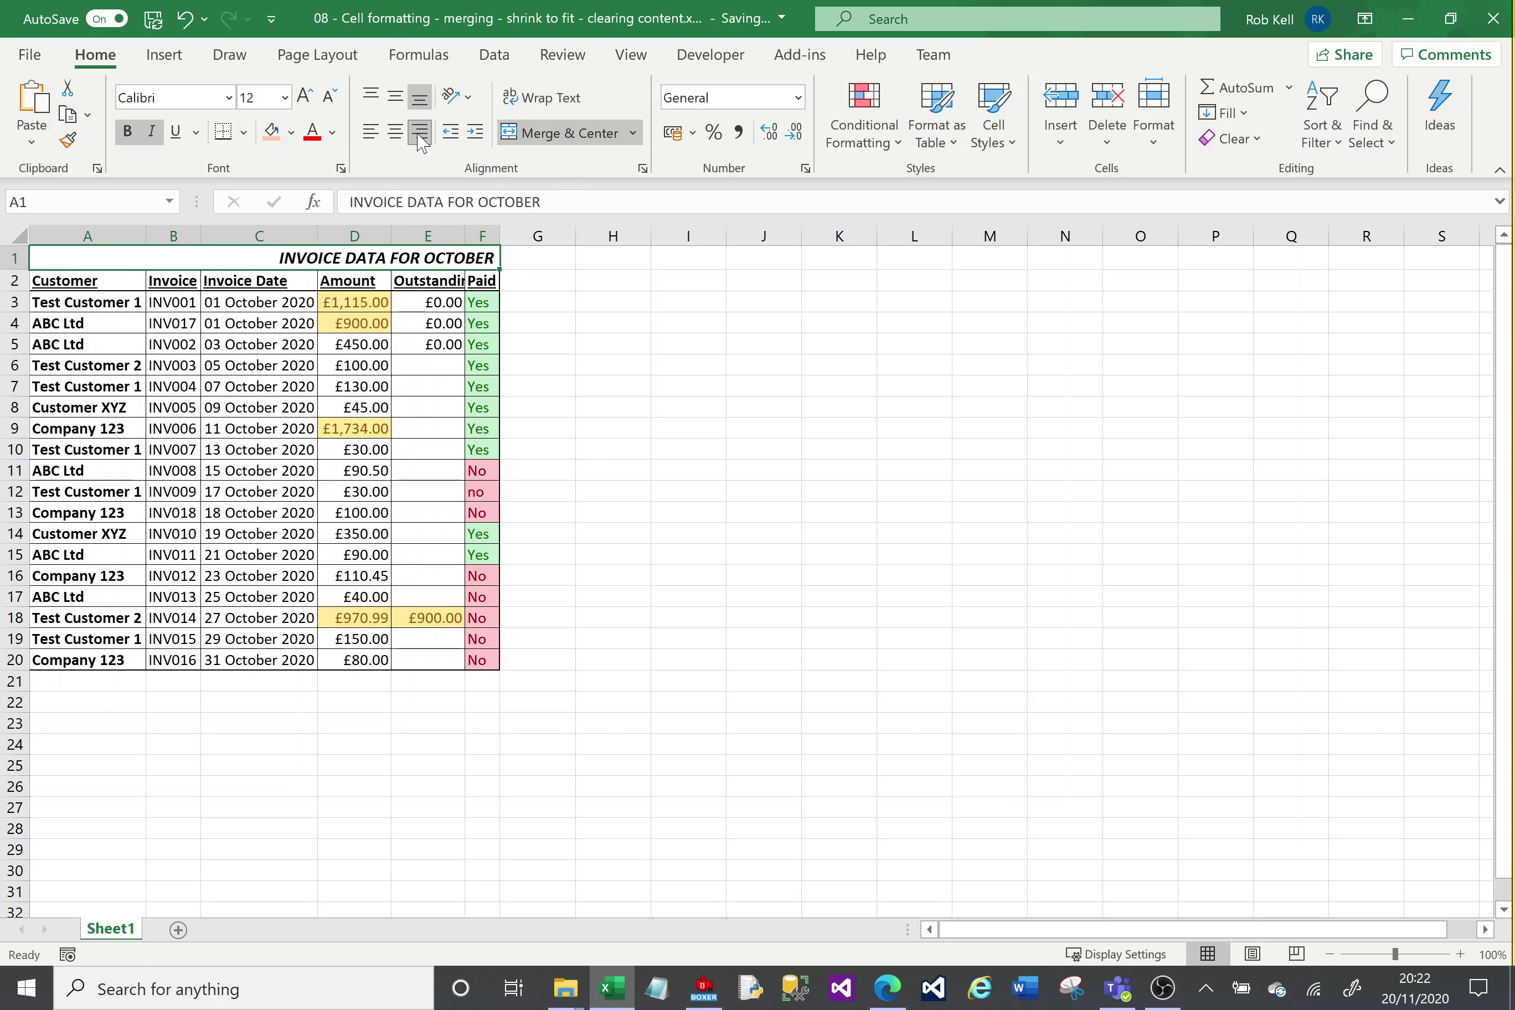
left_click(371, 134)
left_click(395, 133)
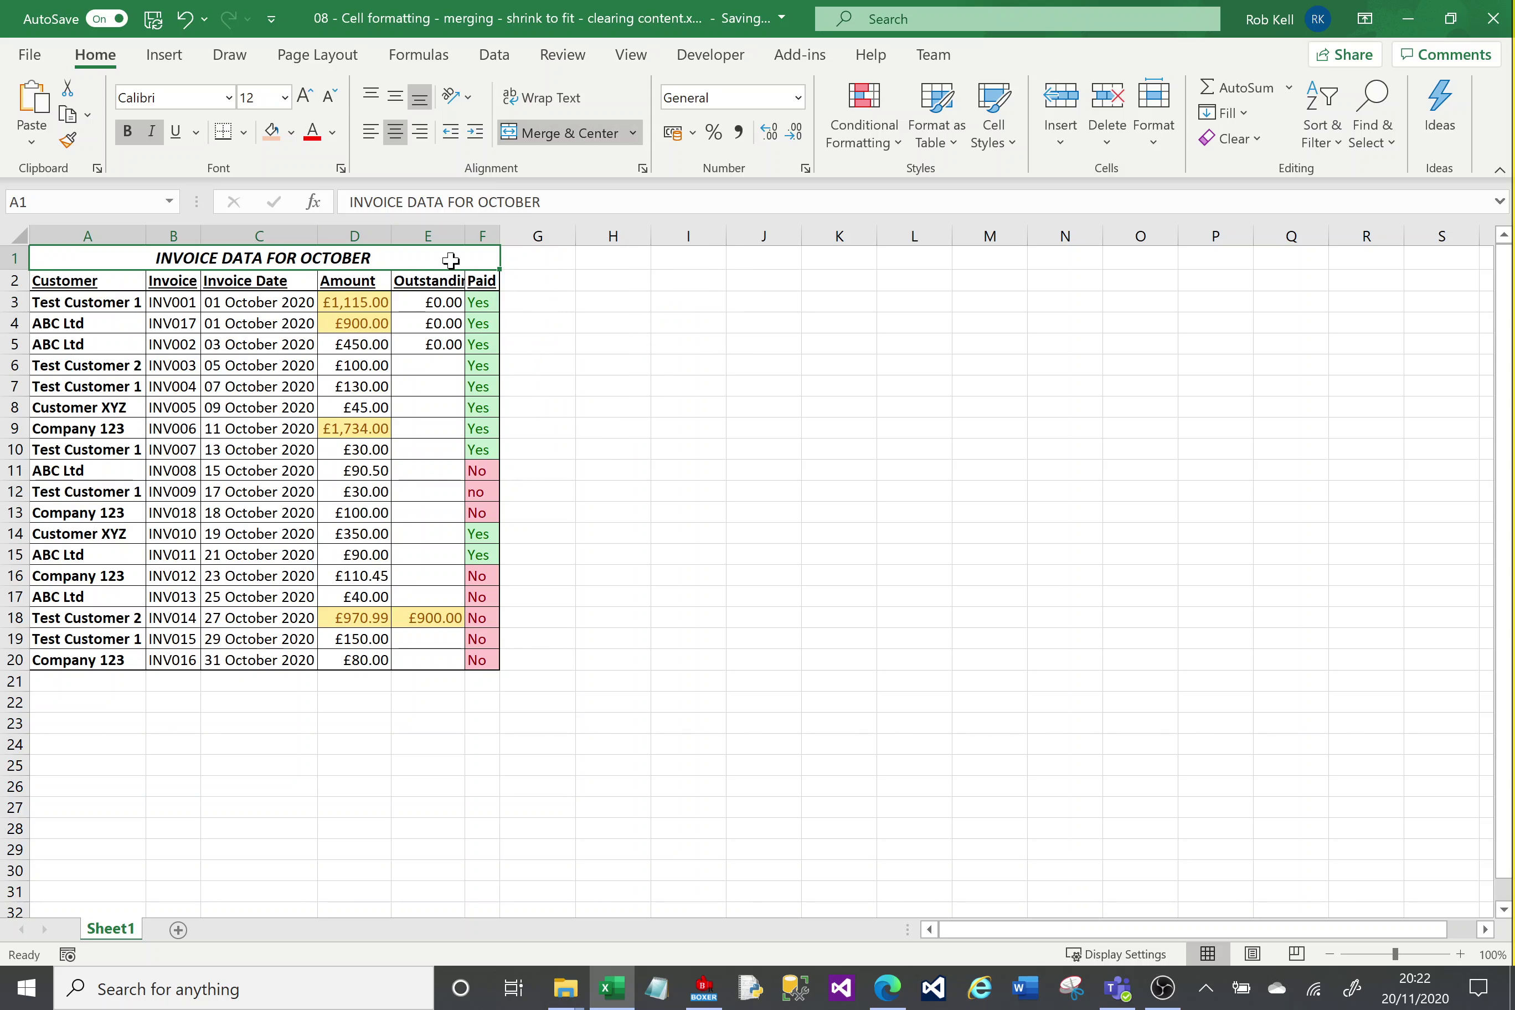
Unmerge the title cells A1 to F1 and delete the title text from A1
left_click(557, 134)
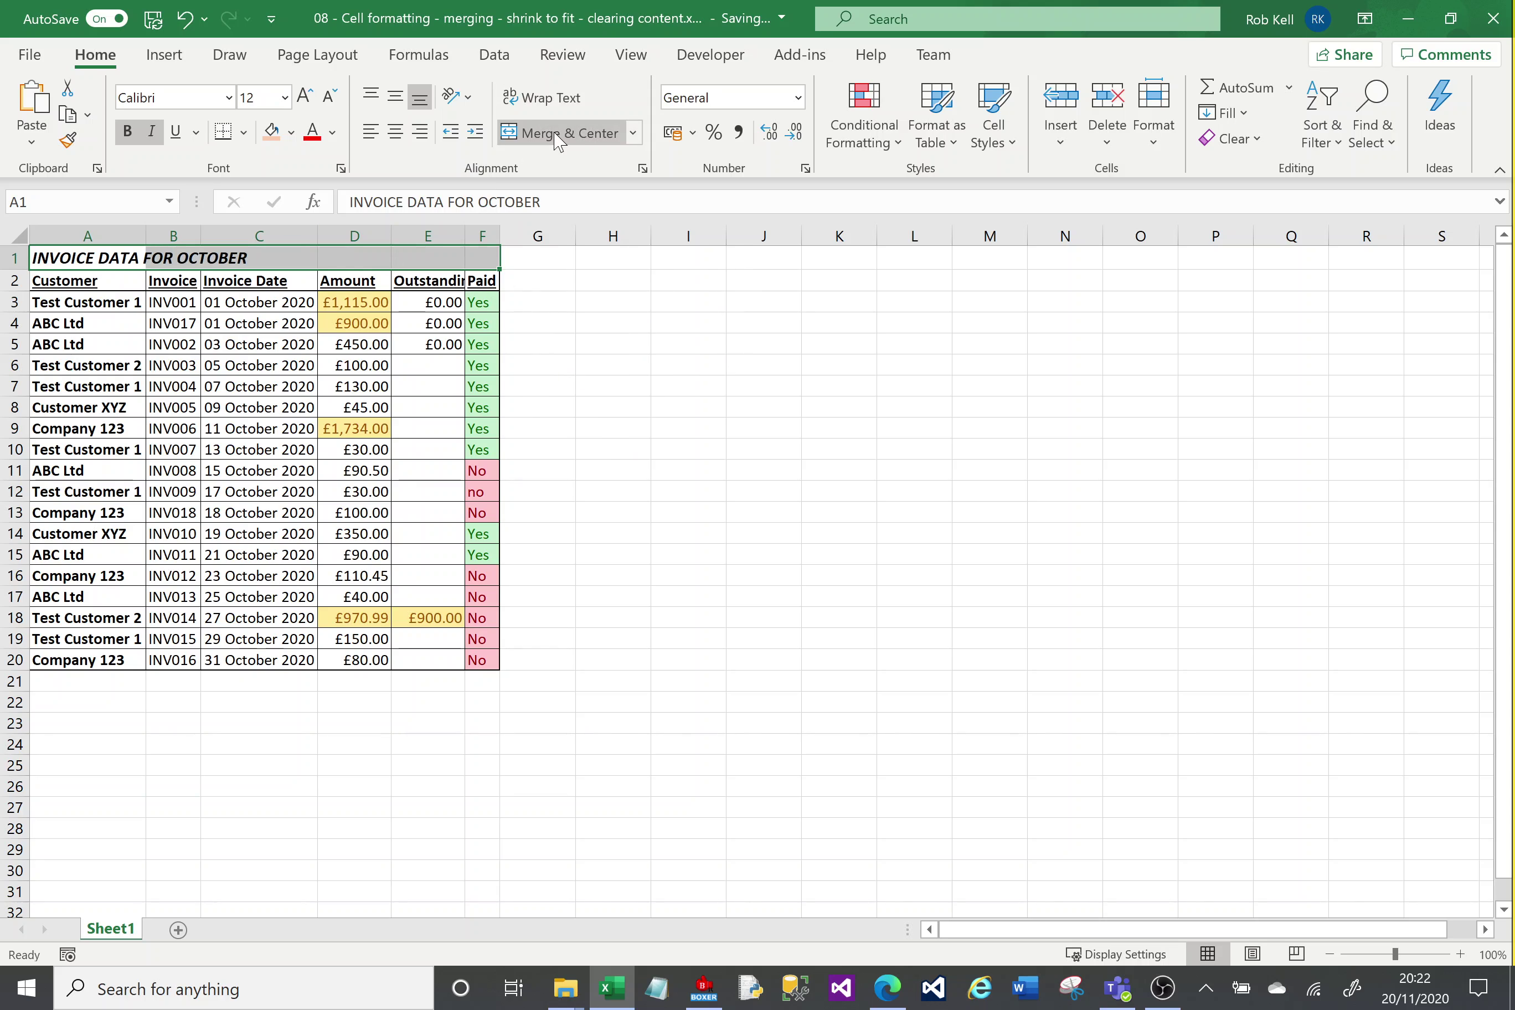
left_click(103, 262)
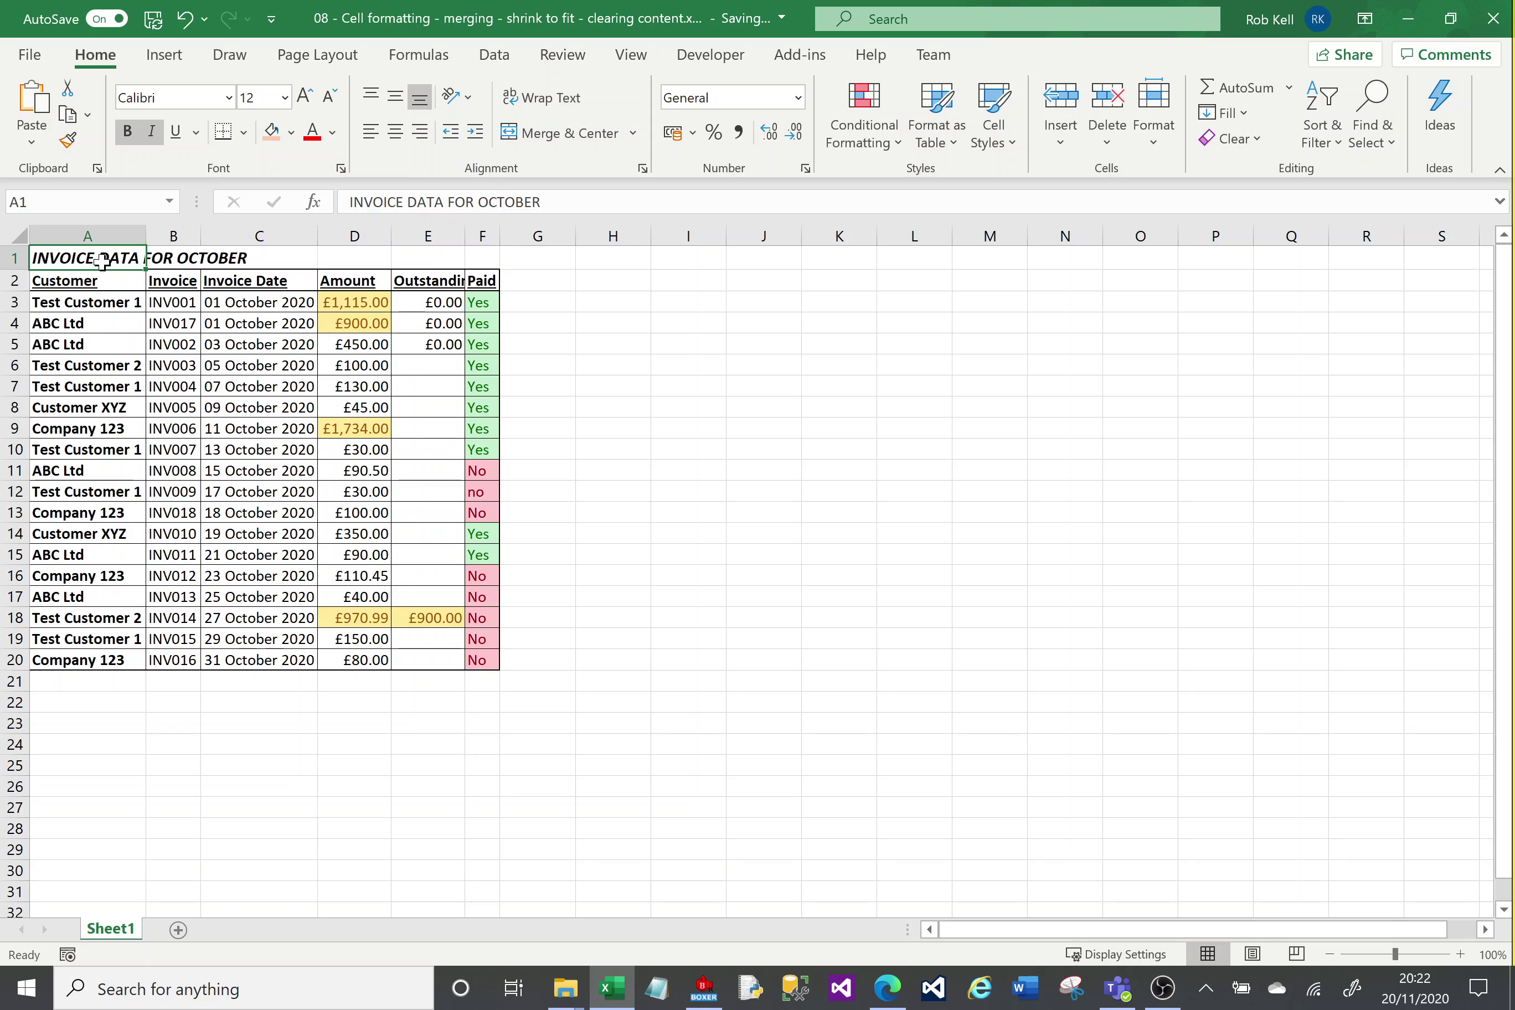
key("Delete")
Enter the group heading "Invoice Data" in cell B1, above the Invoice and Invoice Date columns
key("Right")
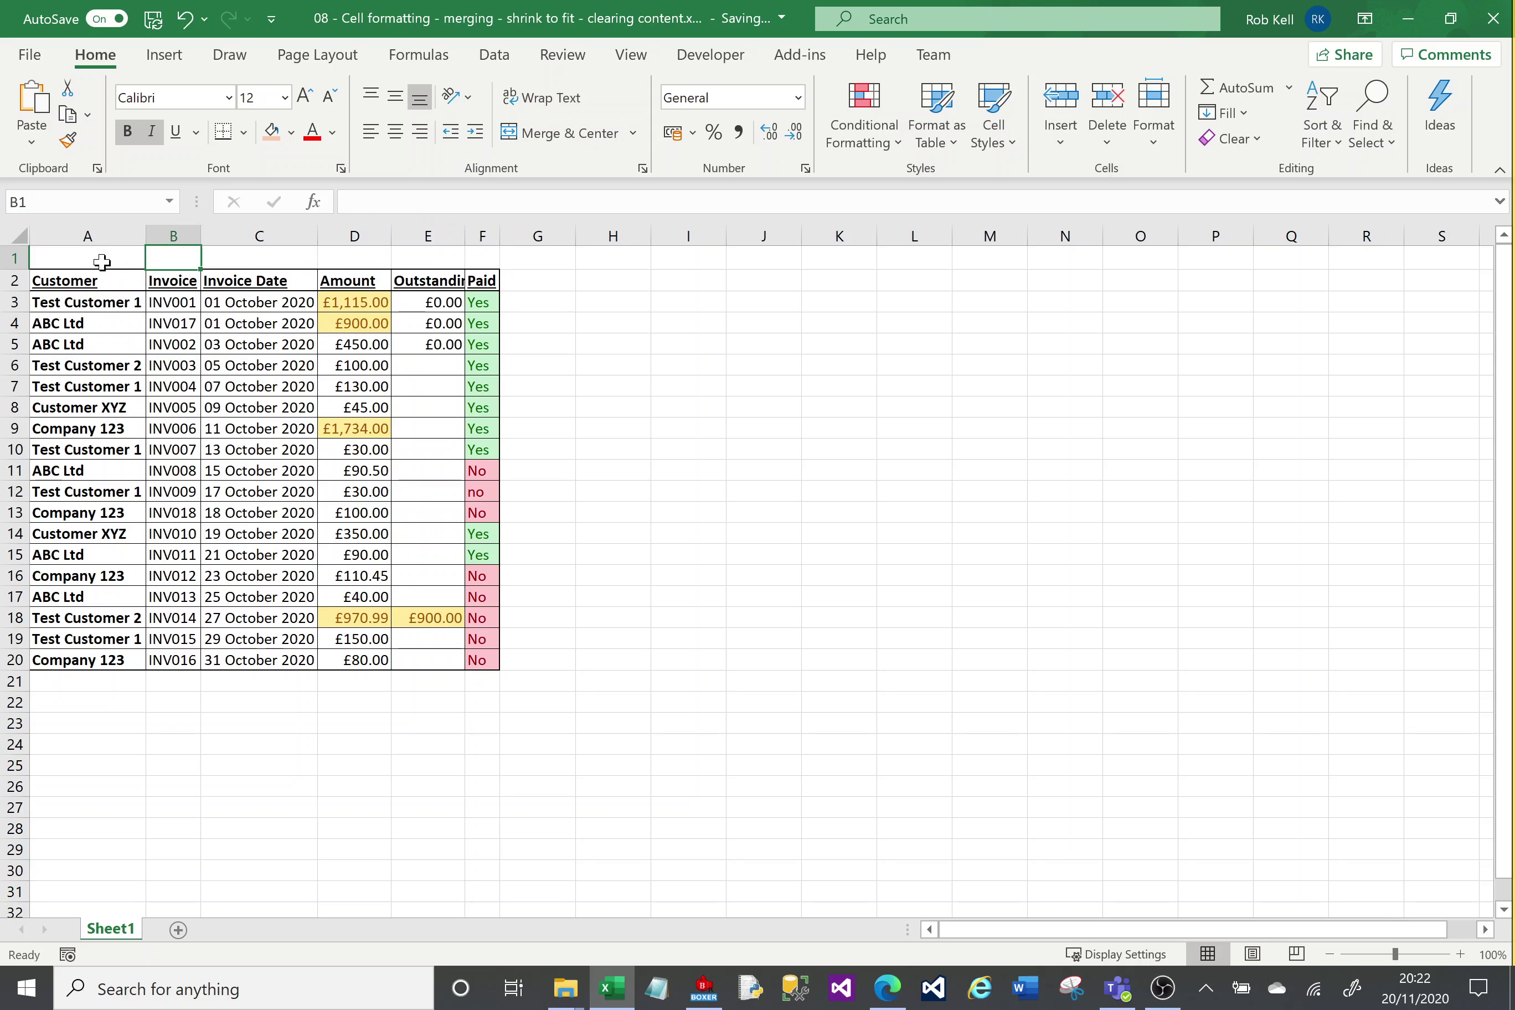
key("shift+Right")
key("shift+Right")
key("shift+Left")
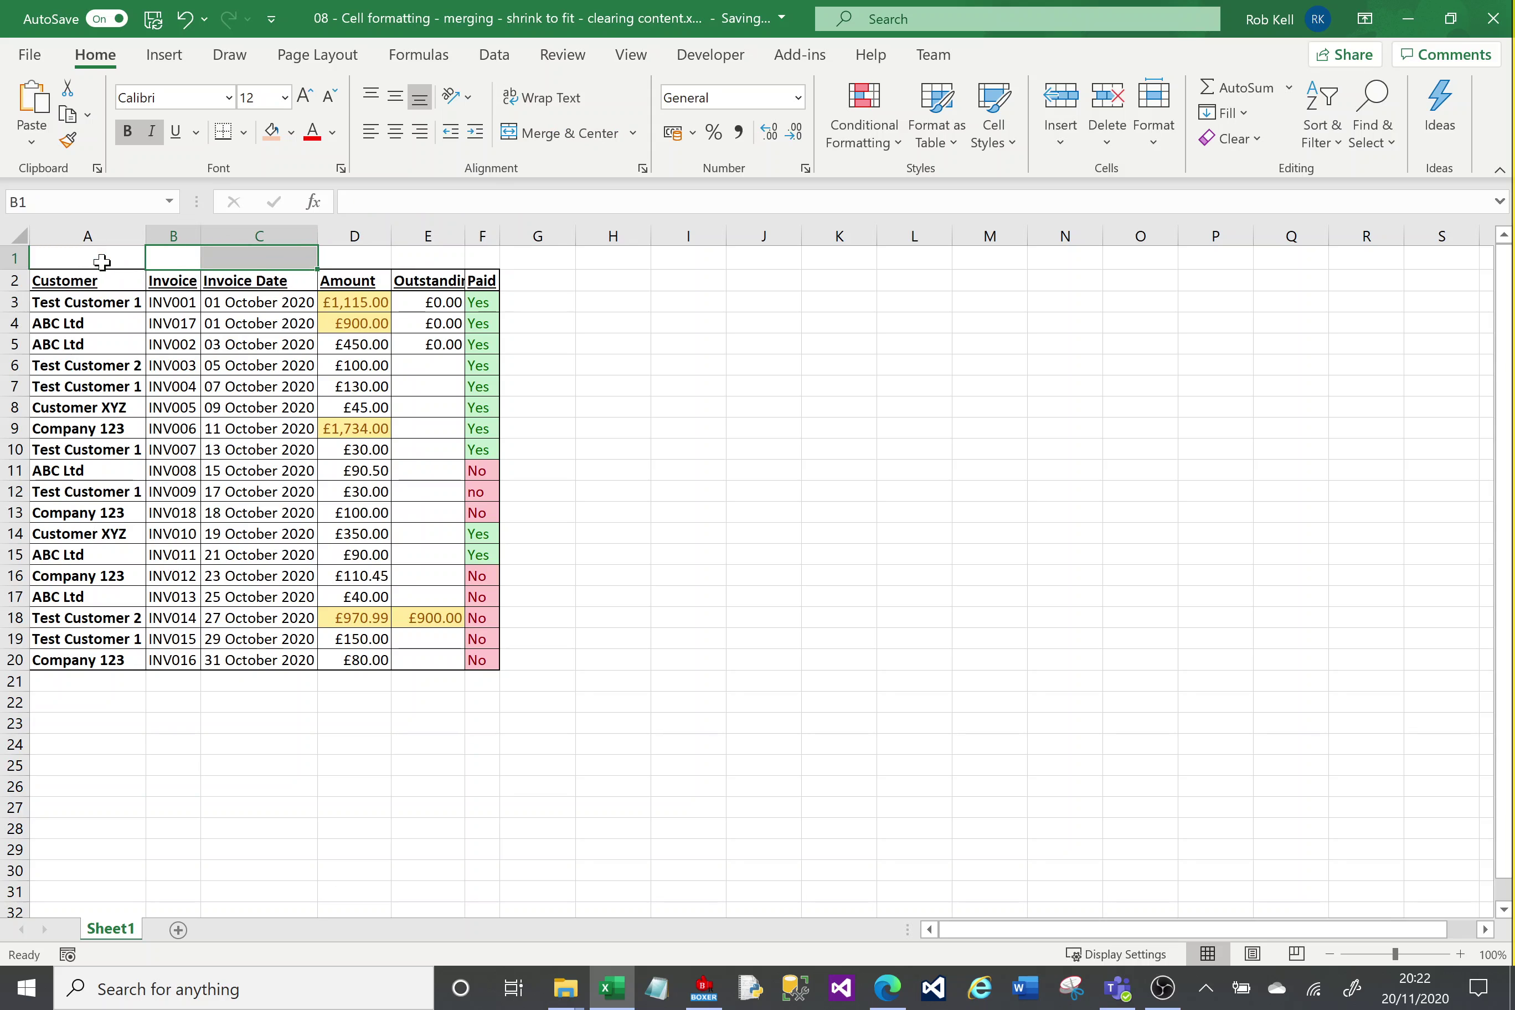
type("i")
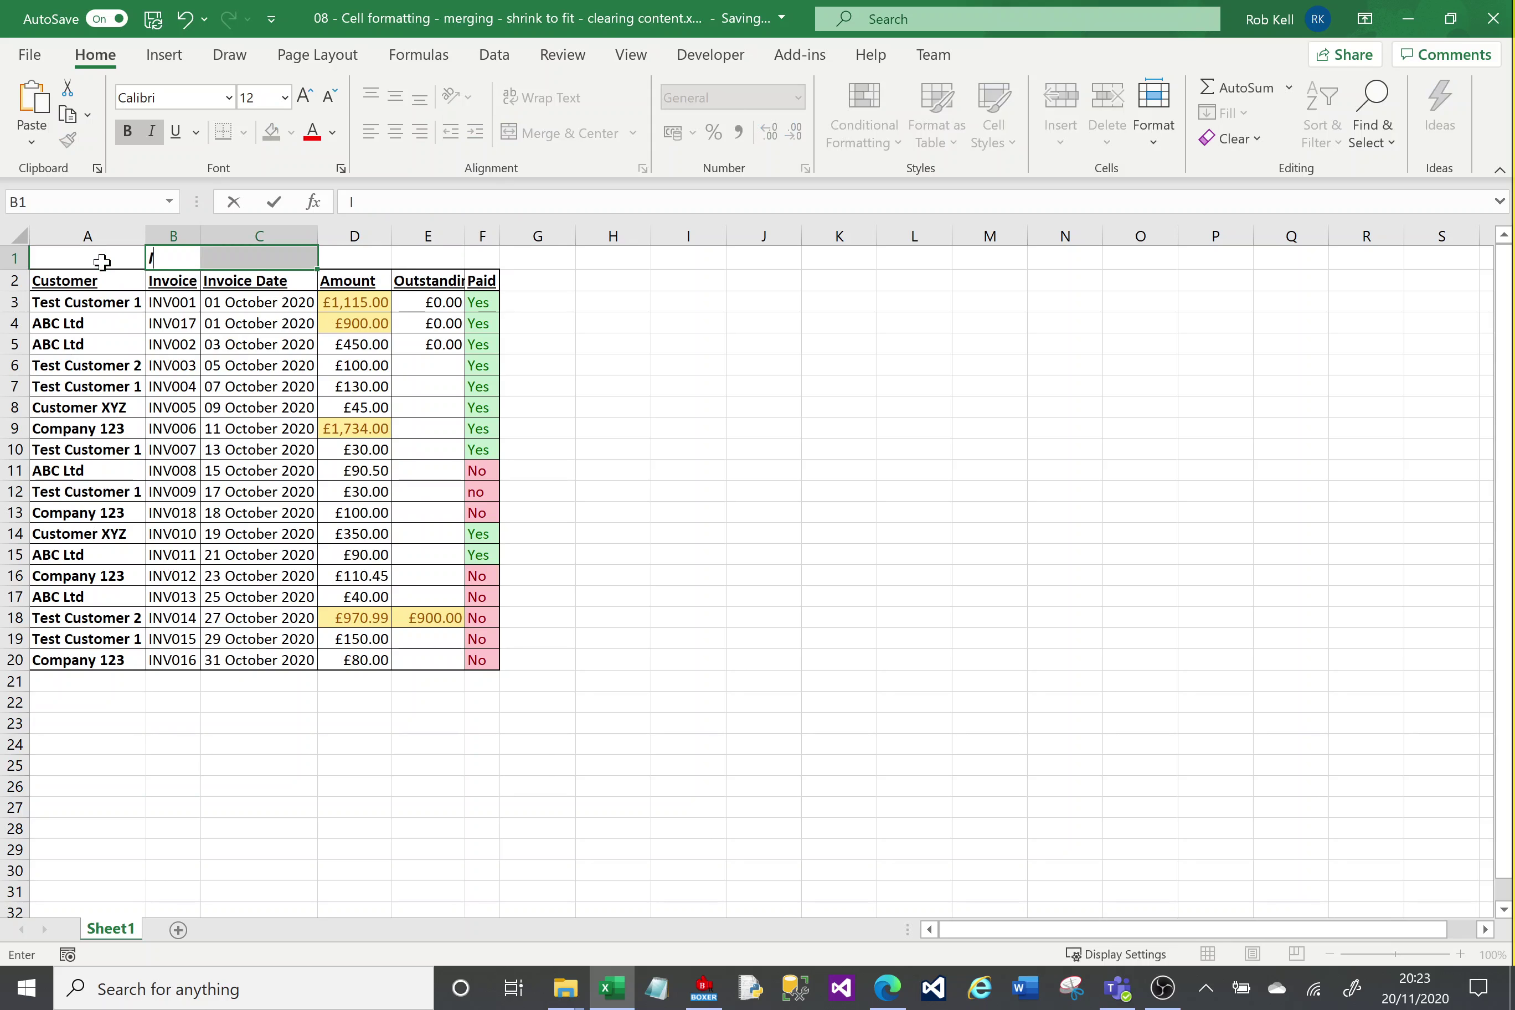
type("nvoice Data")
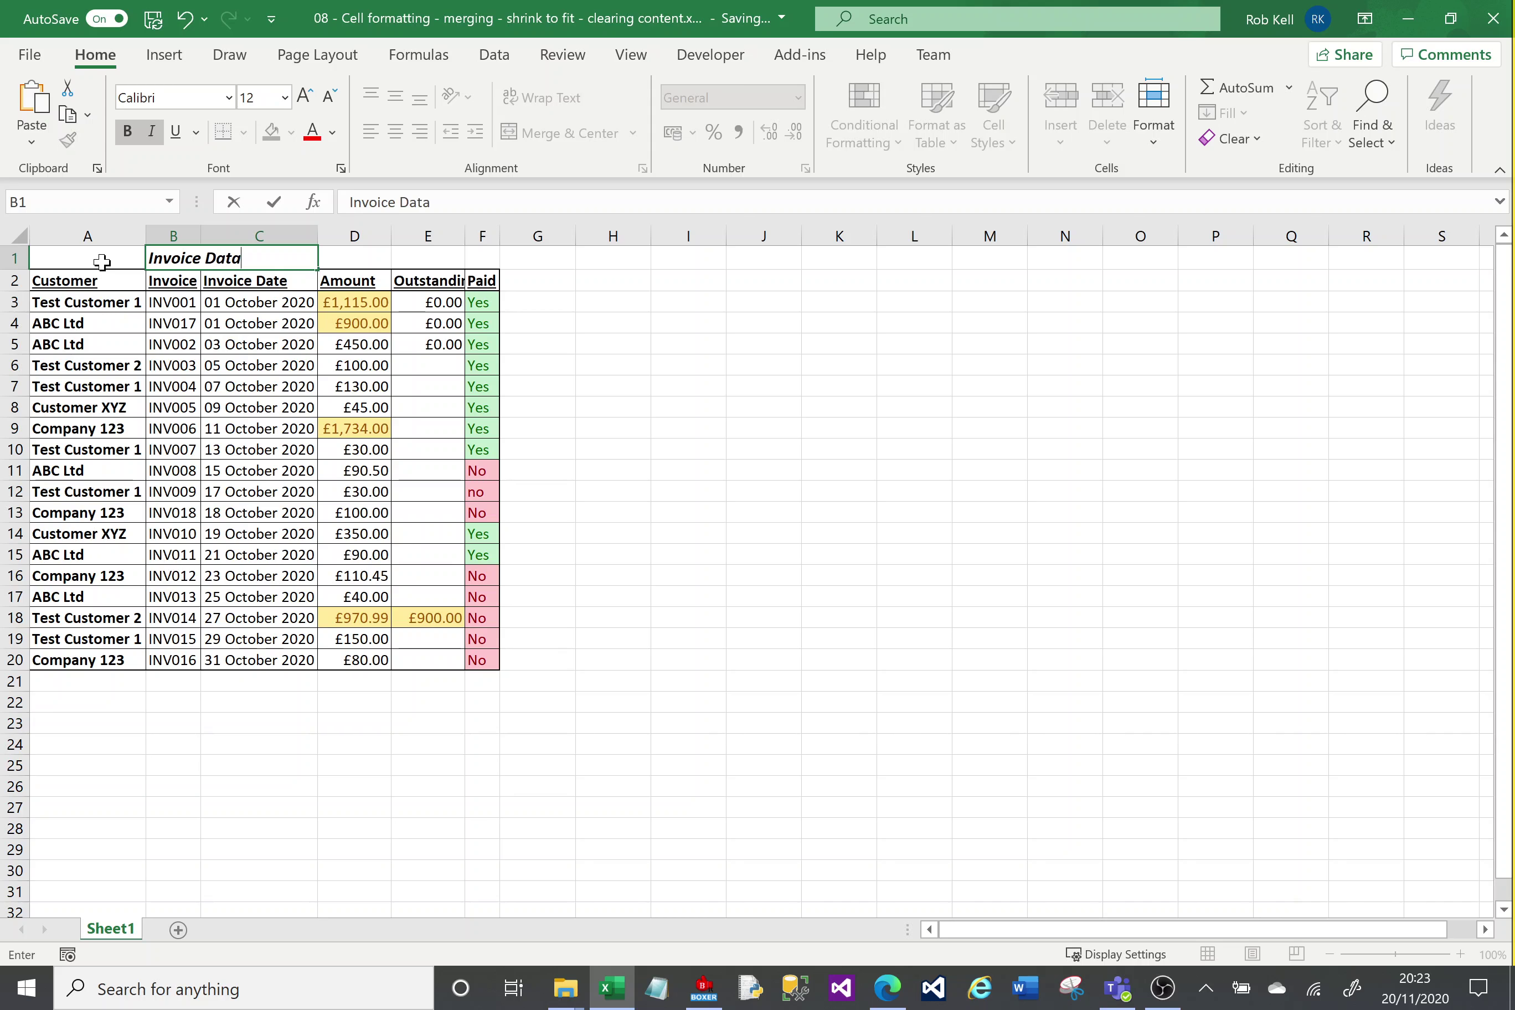
key("Return")
key("Return")
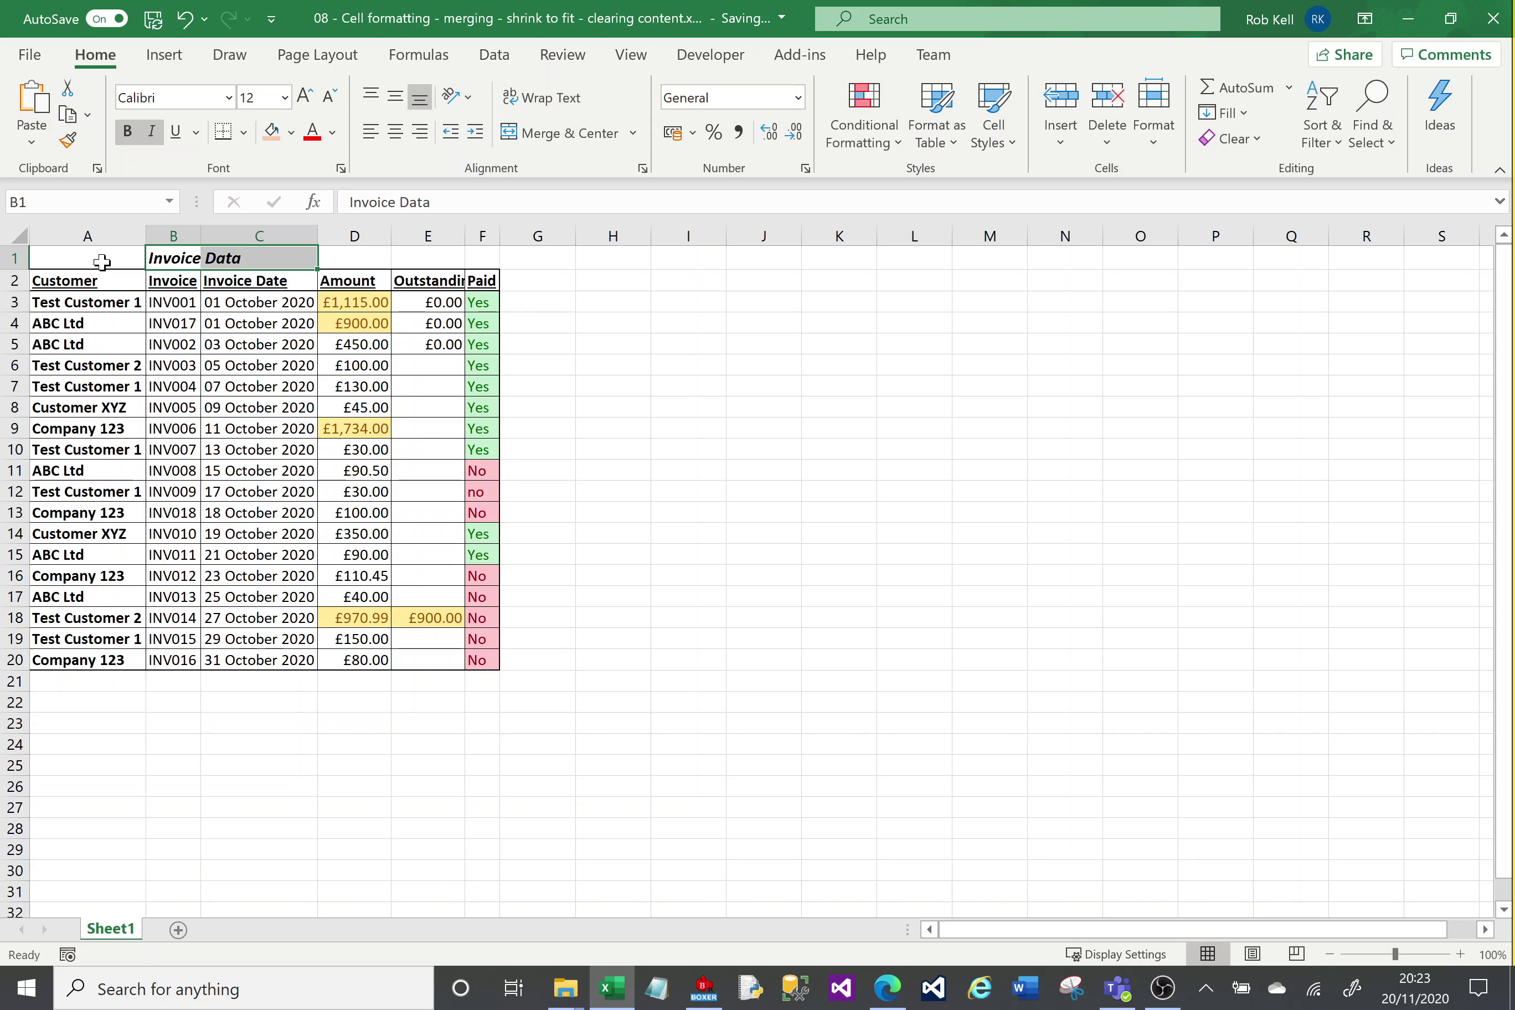
Enter the group heading "Values" in cell D1, above the Amount column
key("Right")
key("Right")
type("Values")
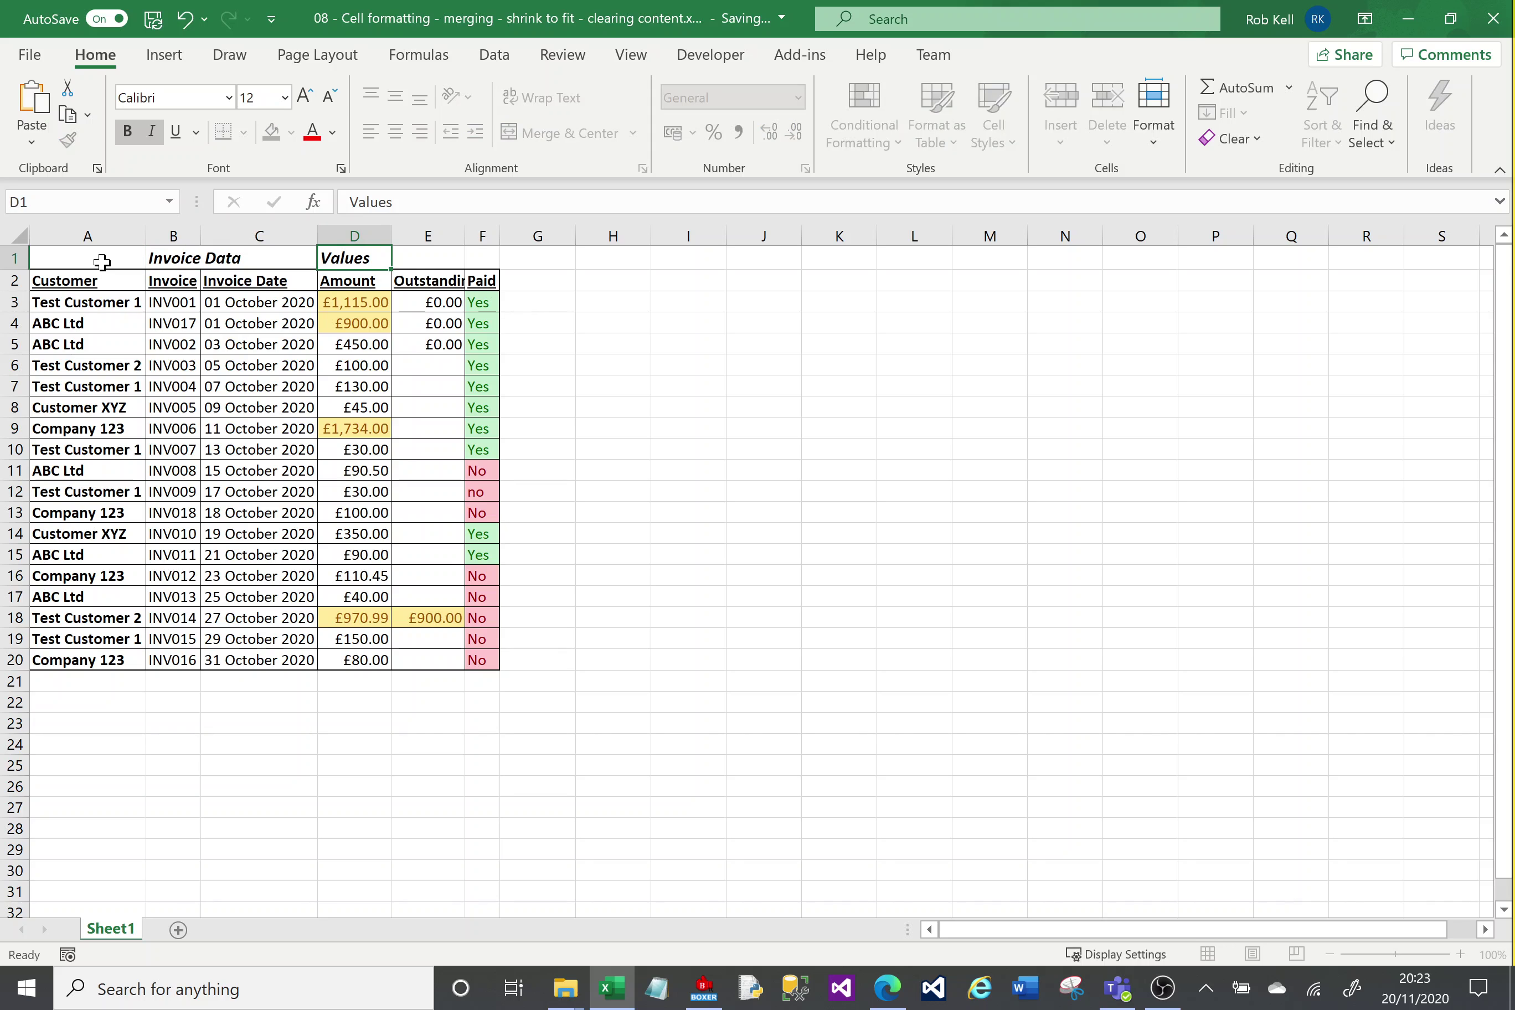
key("Right")
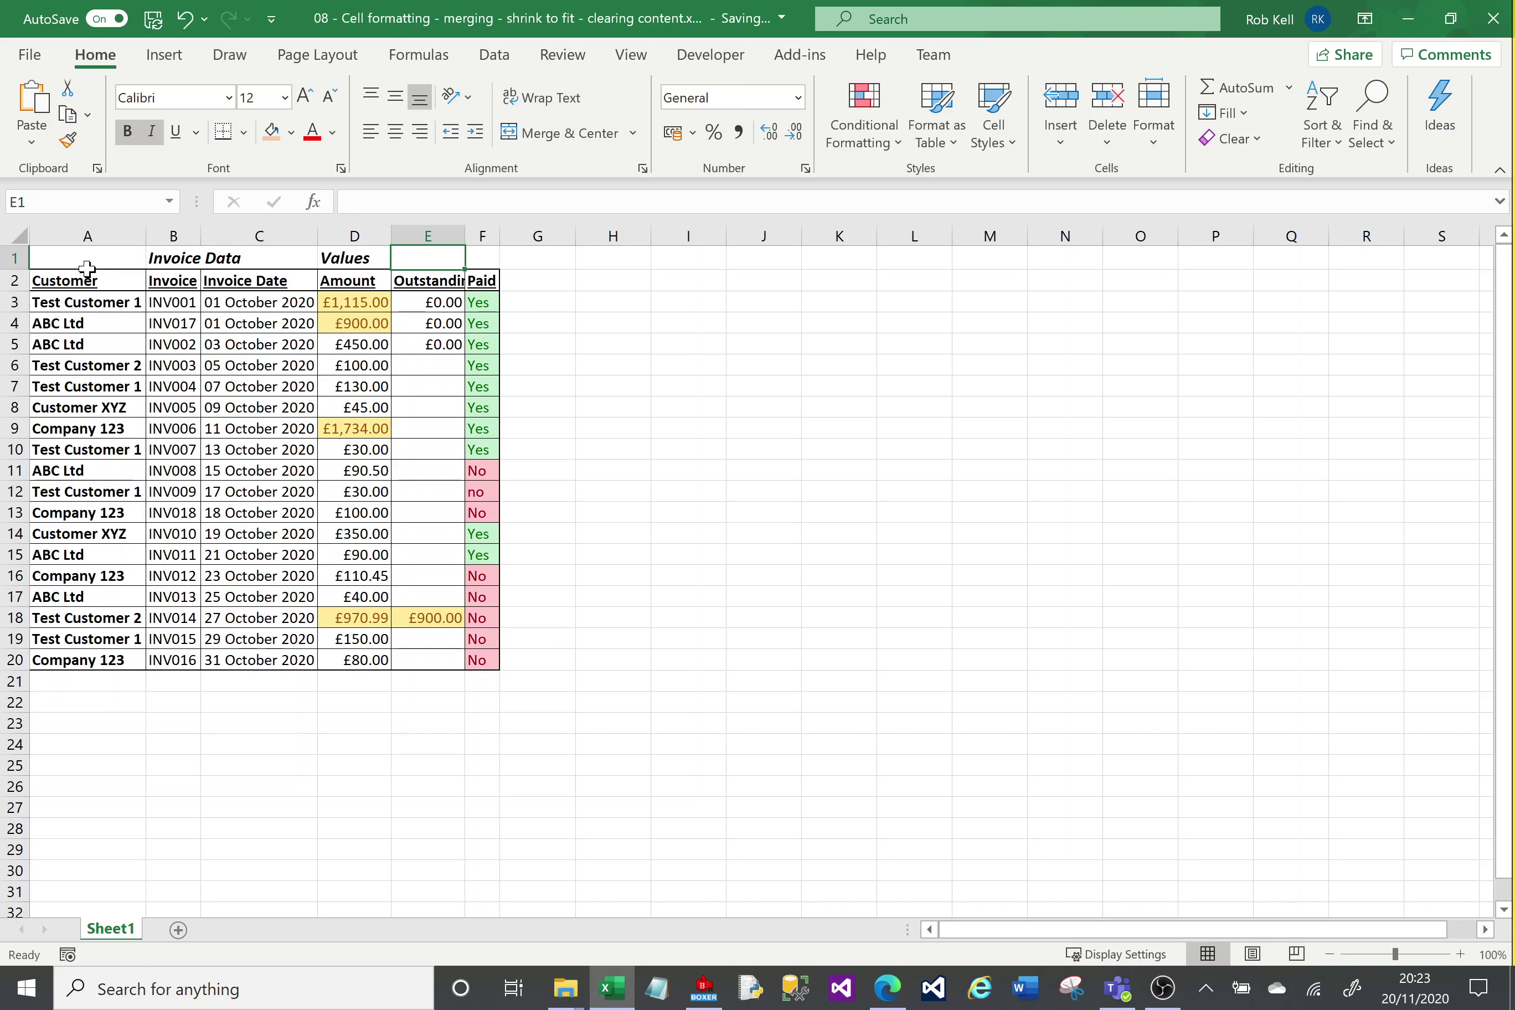
Merge and center the Invoice Data heading across B1 to C1 and fill it with standard orange
left_click(172, 262)
left_click_drag(171, 262, 217, 259)
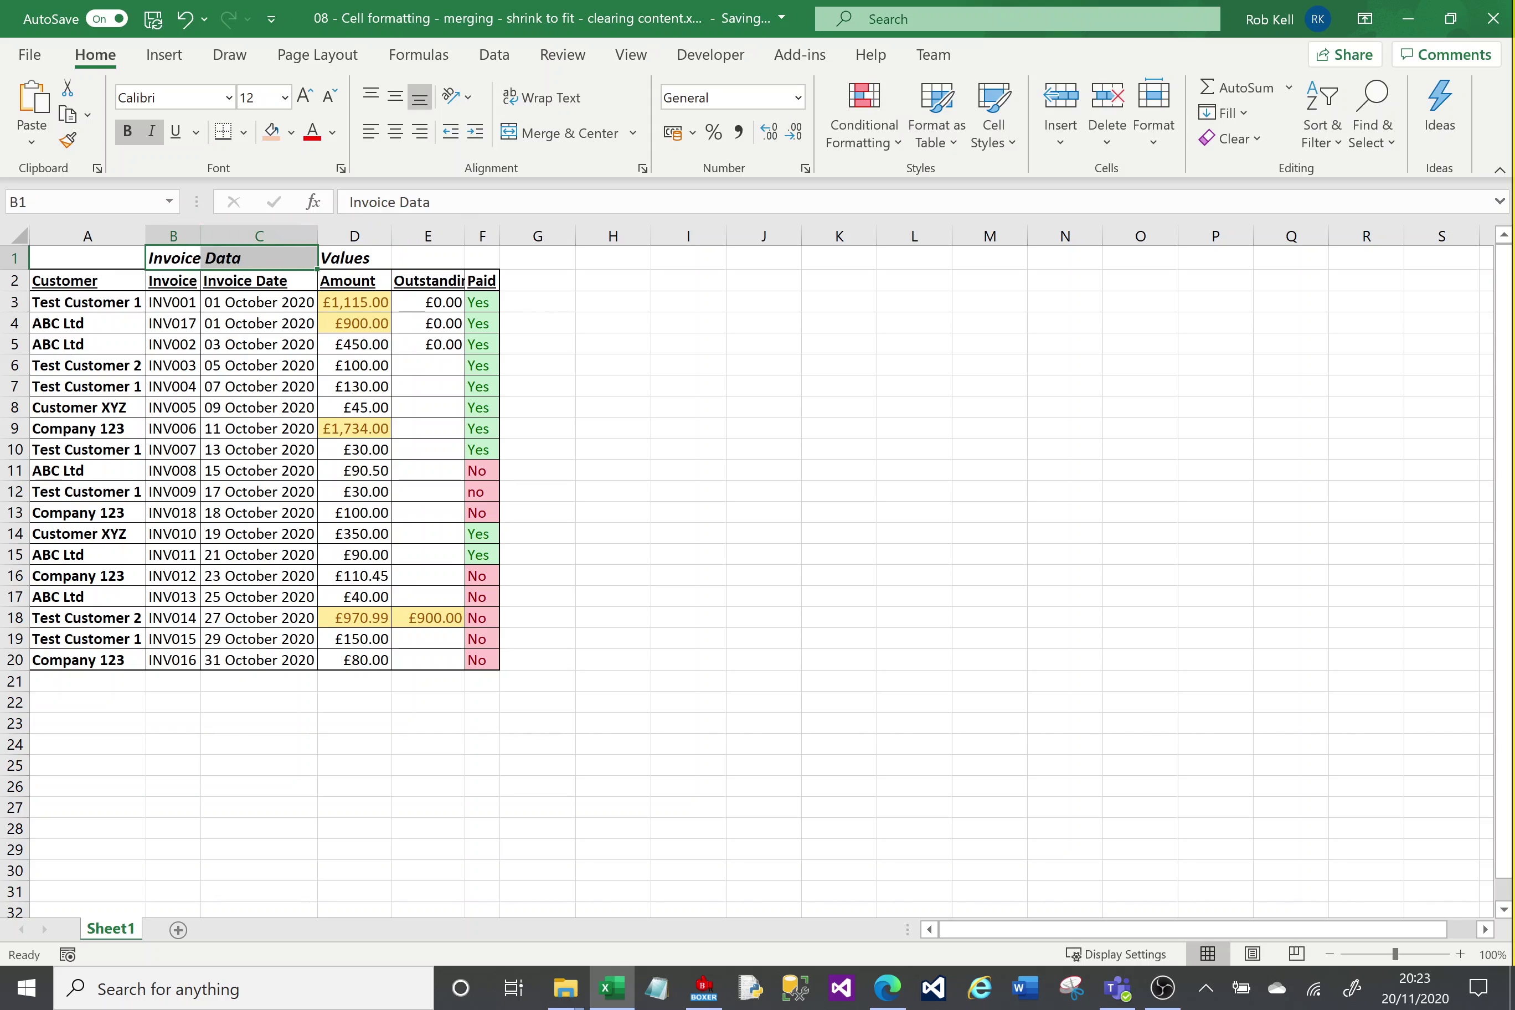
left_click(552, 136)
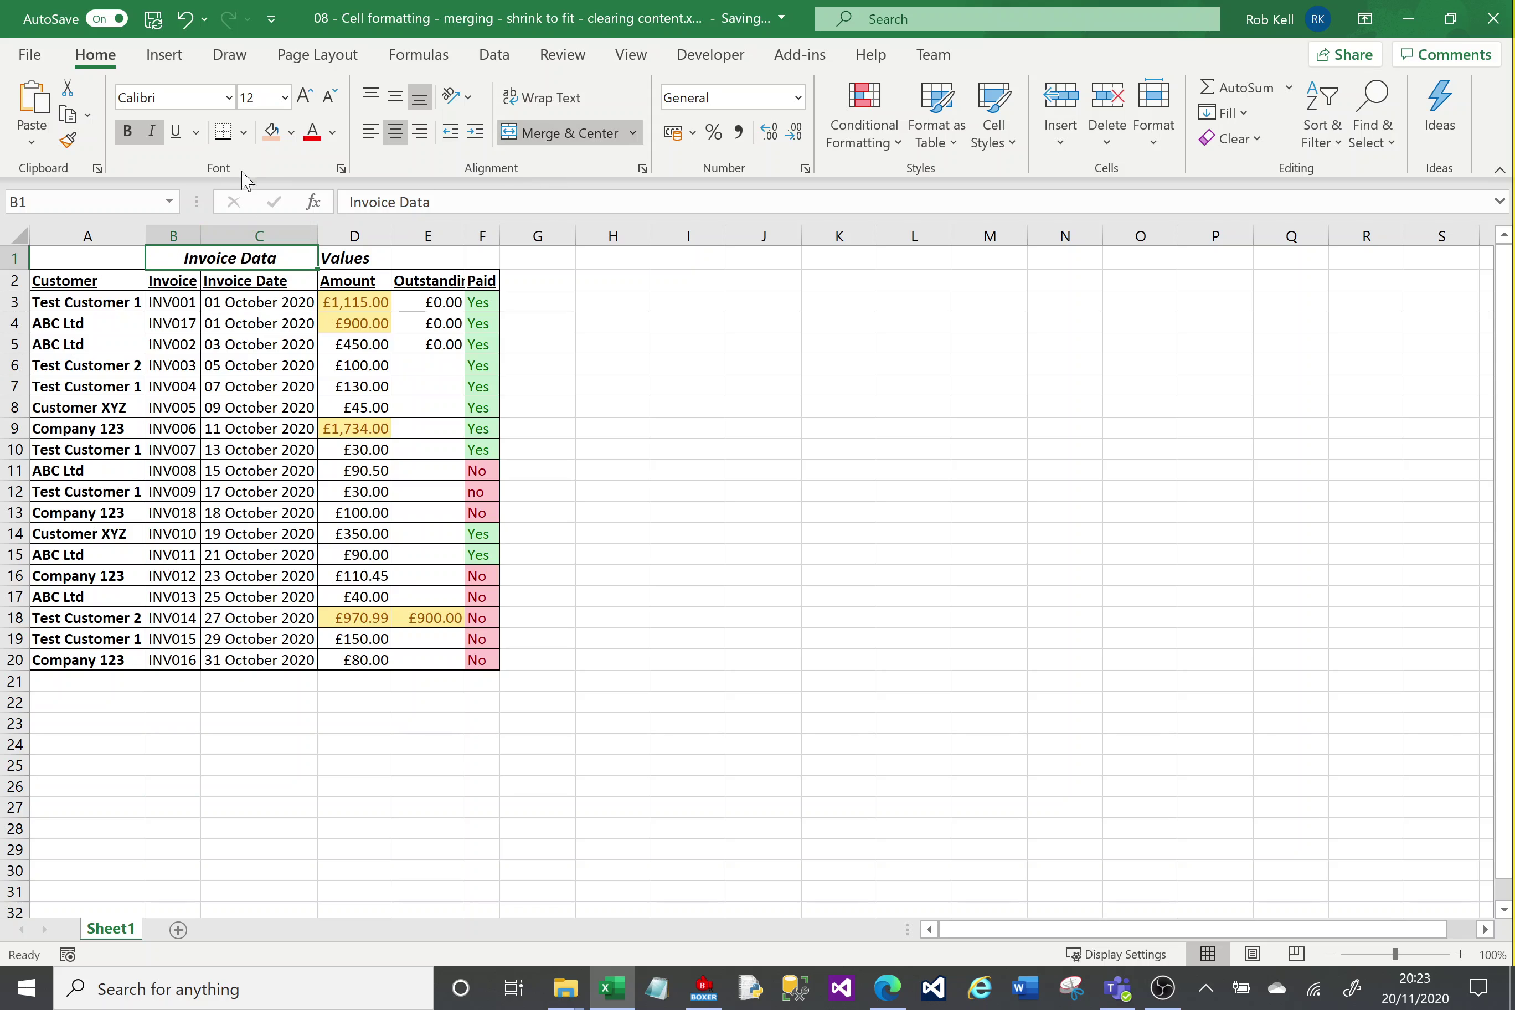
left_click(290, 133)
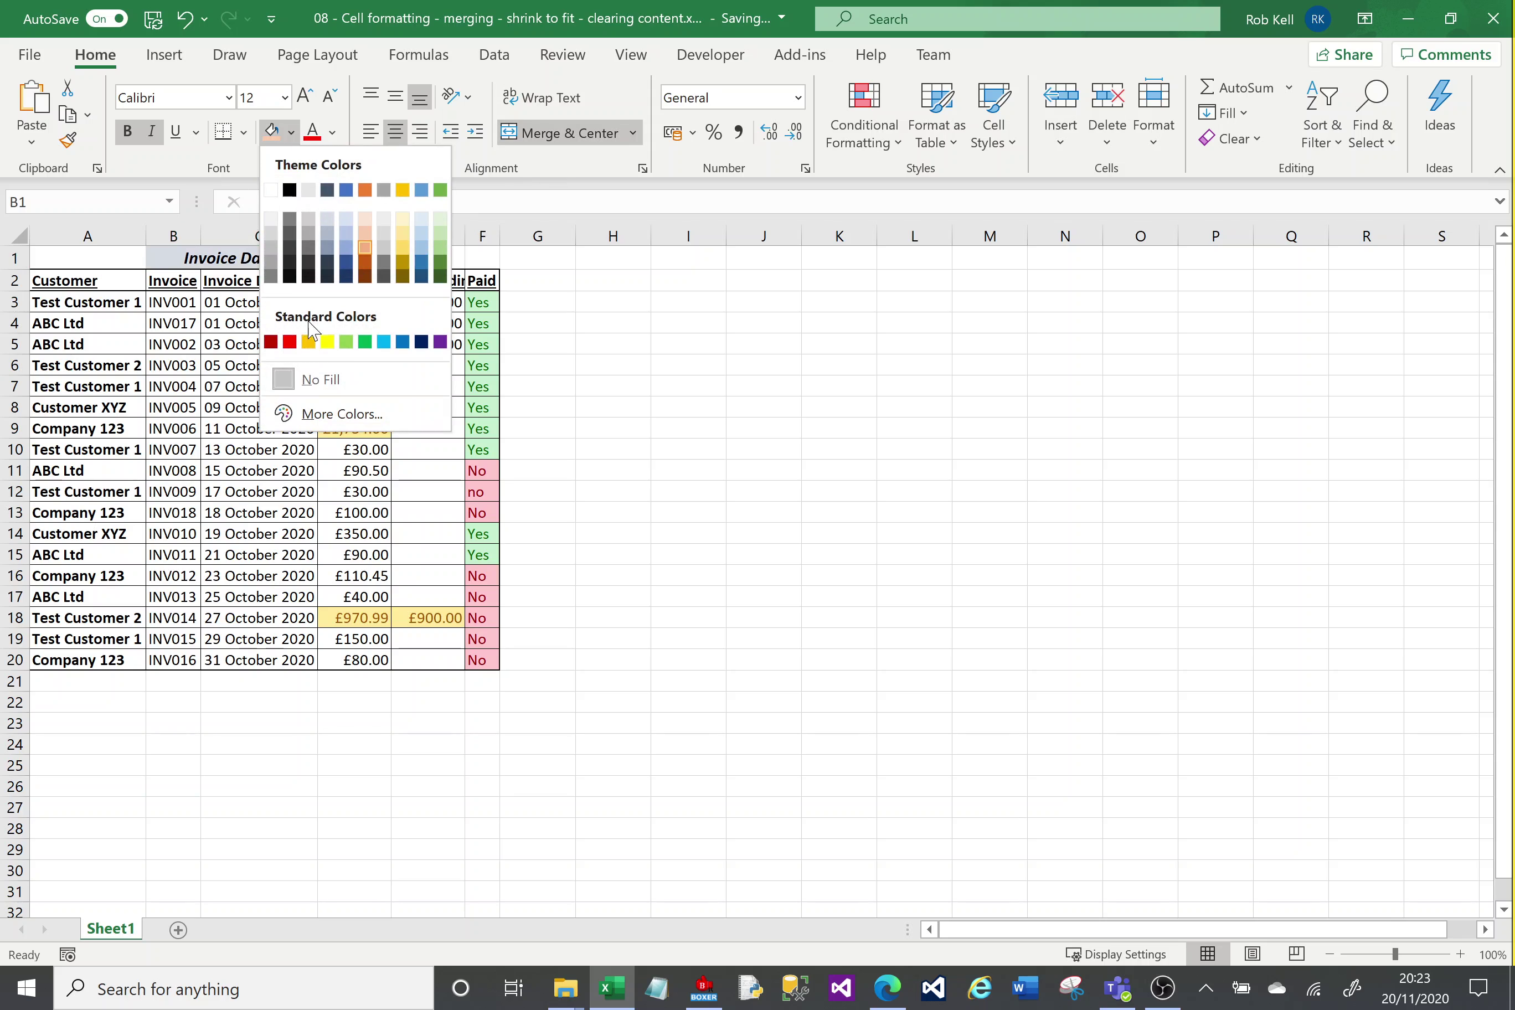
left_click(308, 342)
Merge and center the Values heading across D1 to E1 and fill it with light grey
left_click_drag(341, 261, 409, 259)
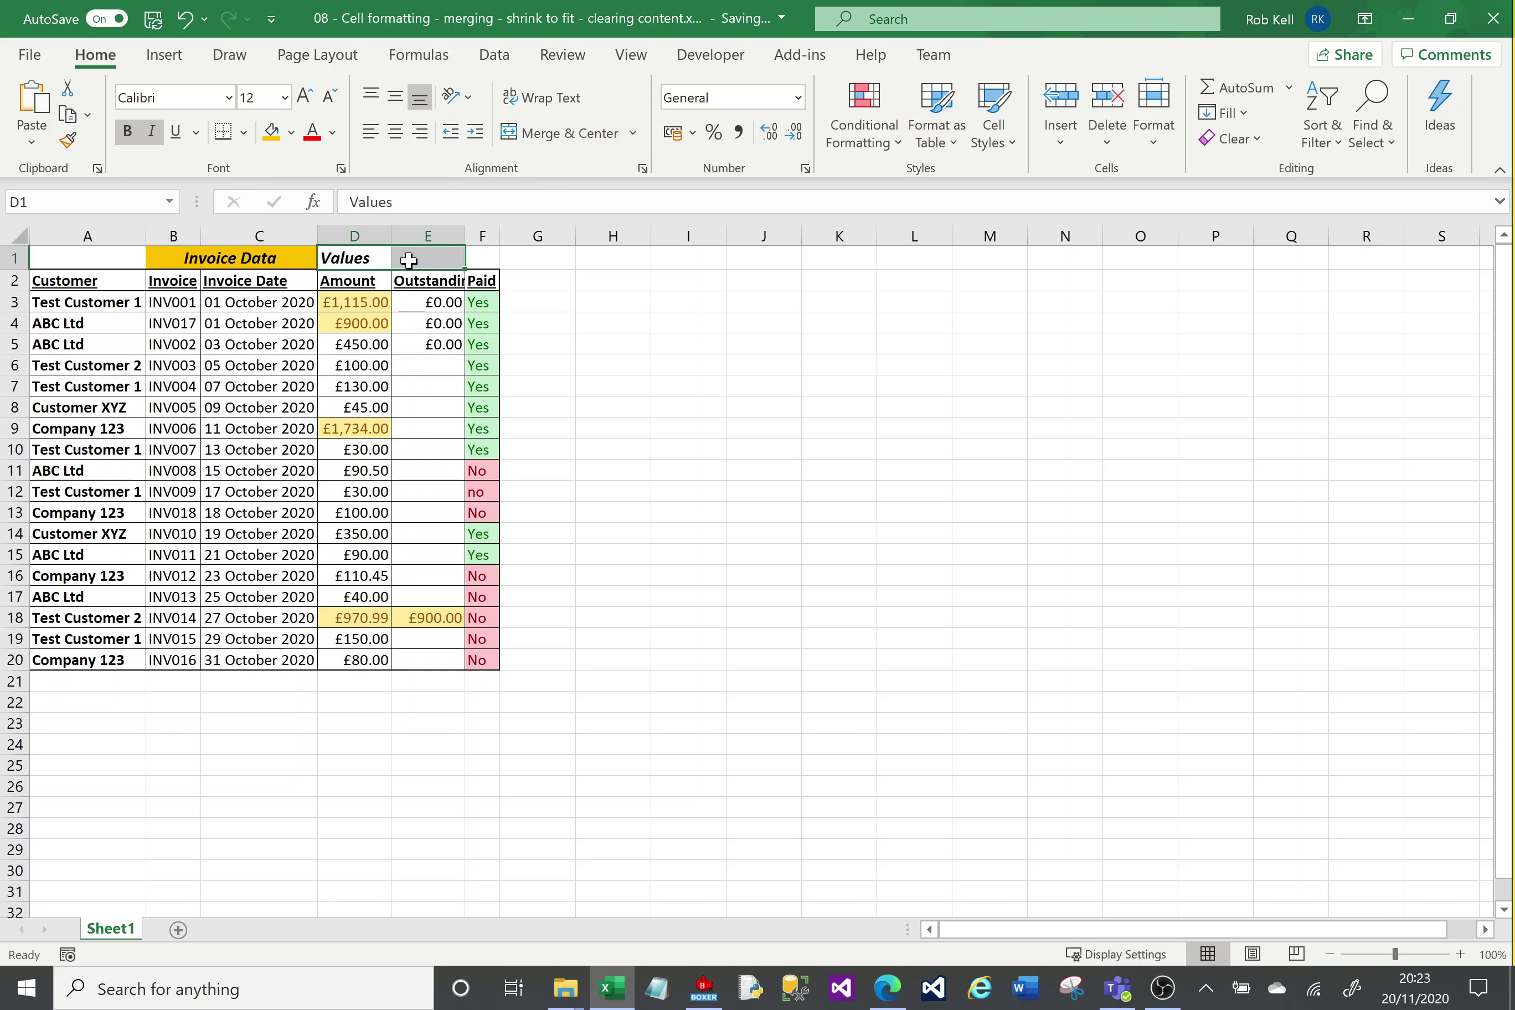
left_click(573, 133)
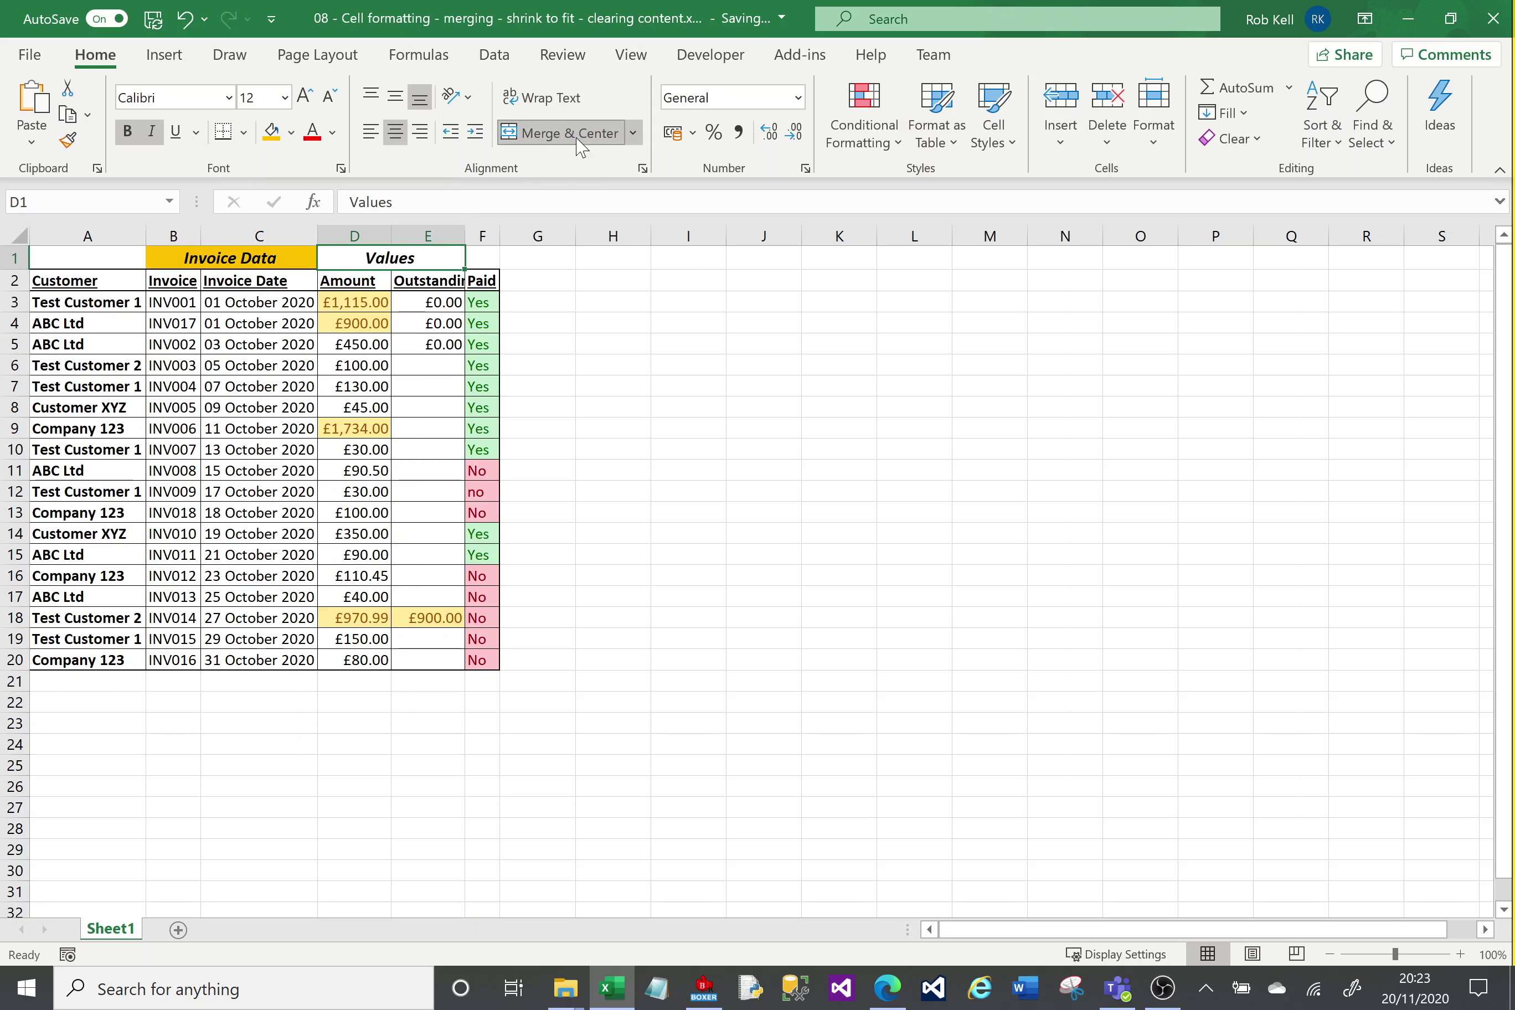
left_click(291, 133)
left_click(386, 241)
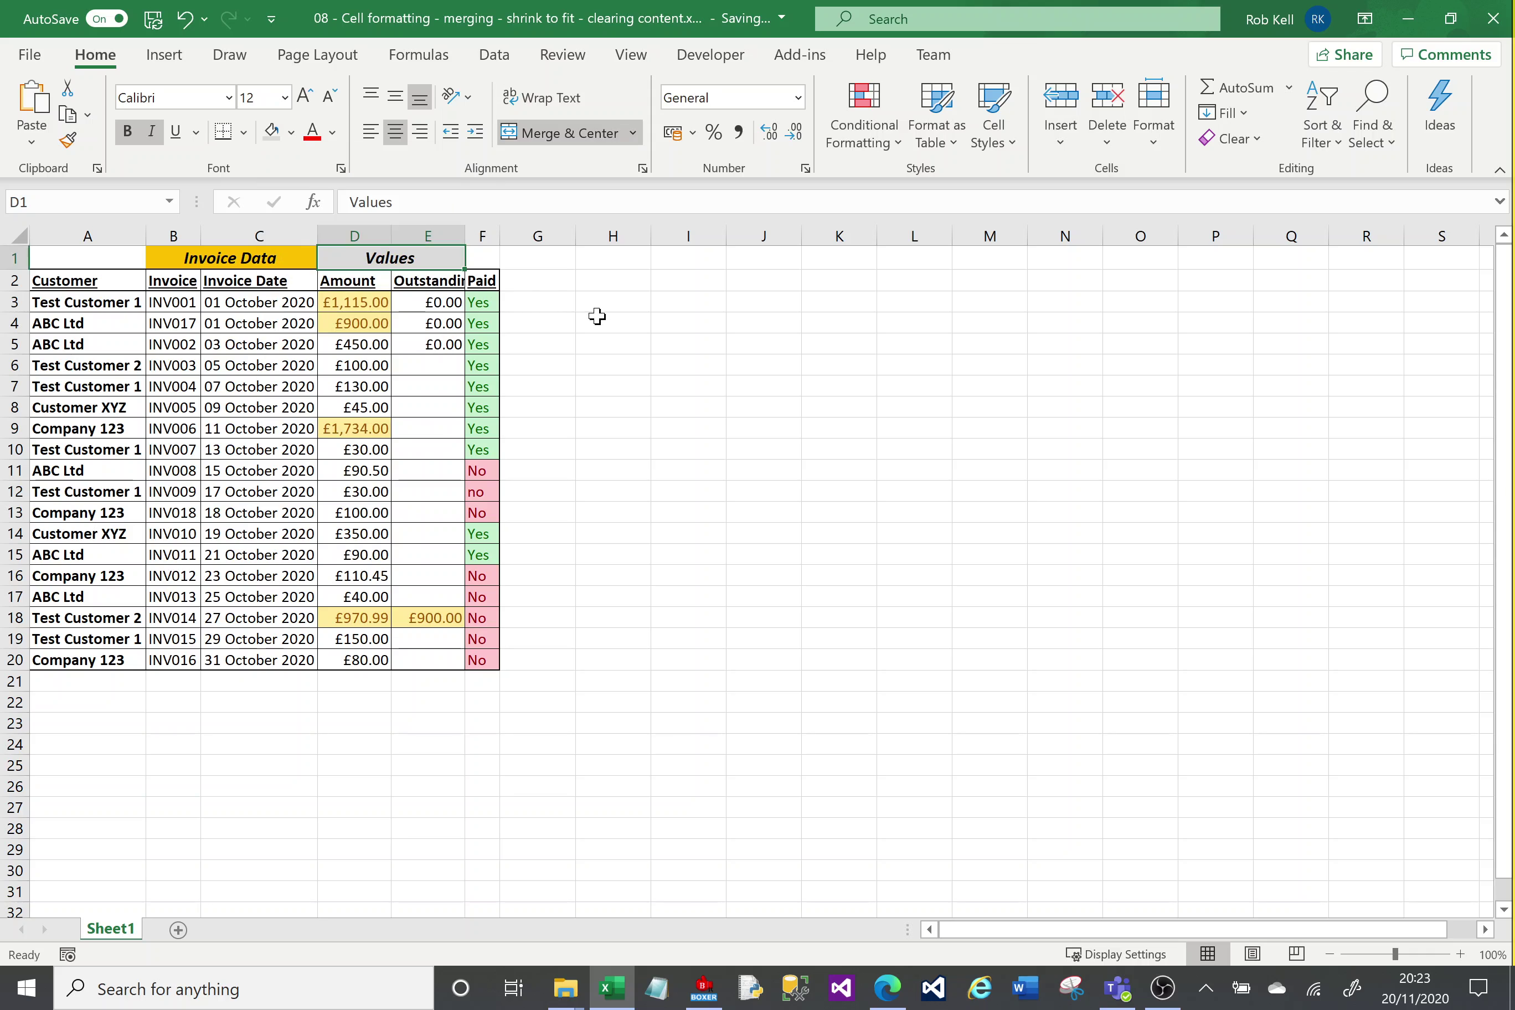
left_click(597, 320)
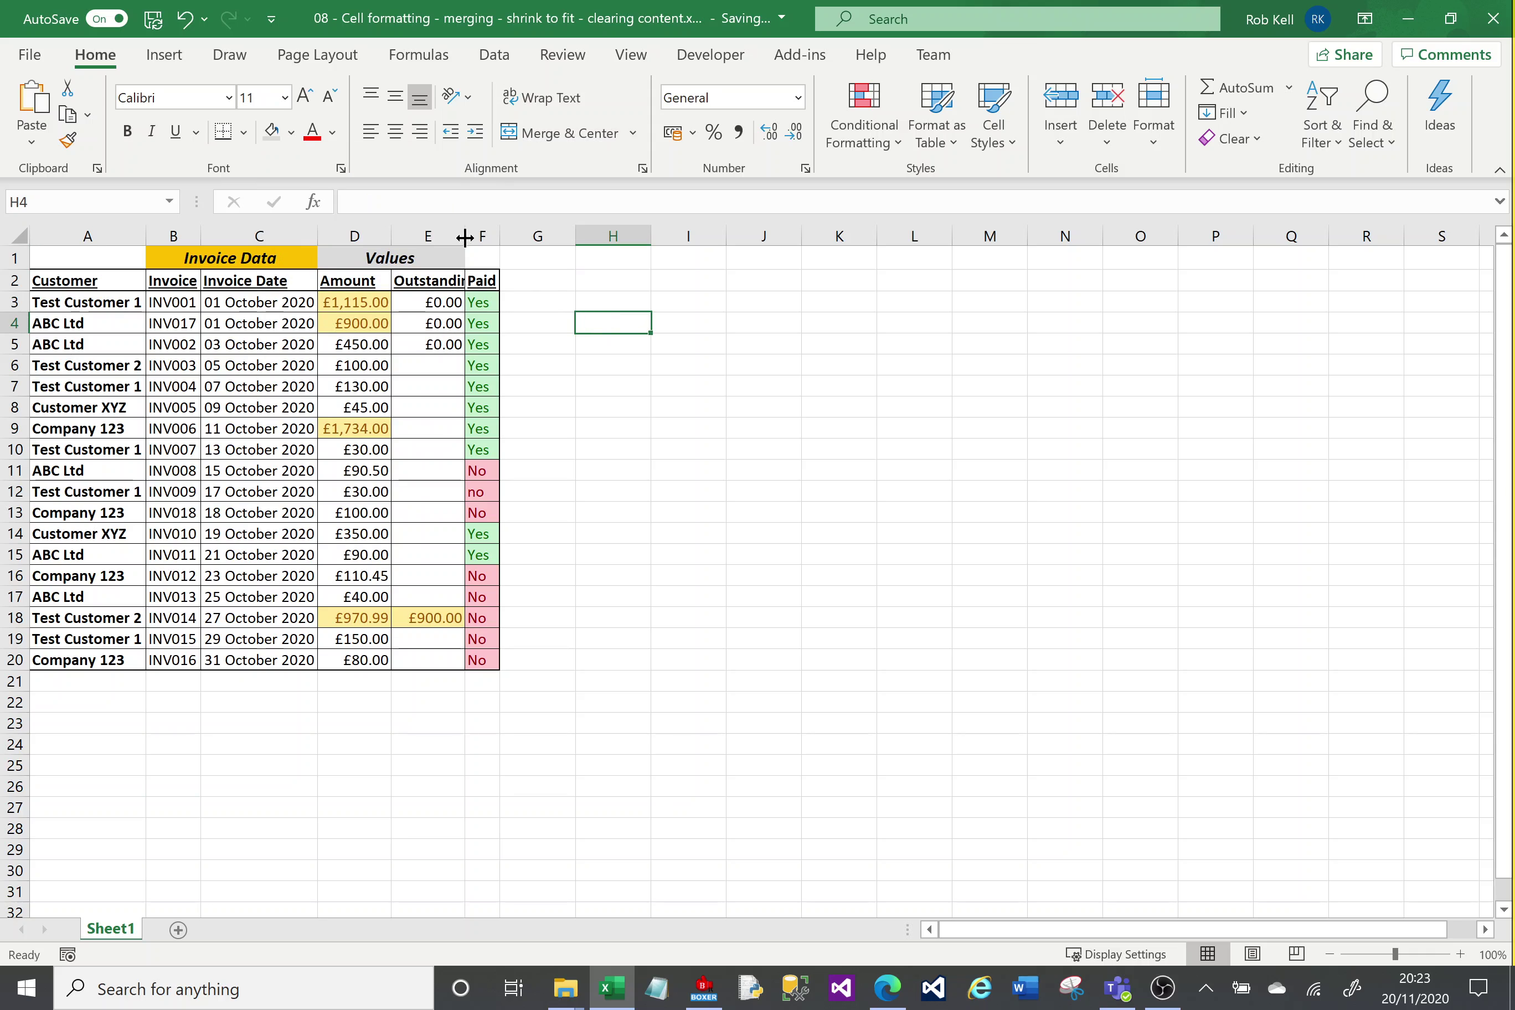
Widen the Outstanding column E and the Amount column D
left_click_drag(499, 240, 567, 235)
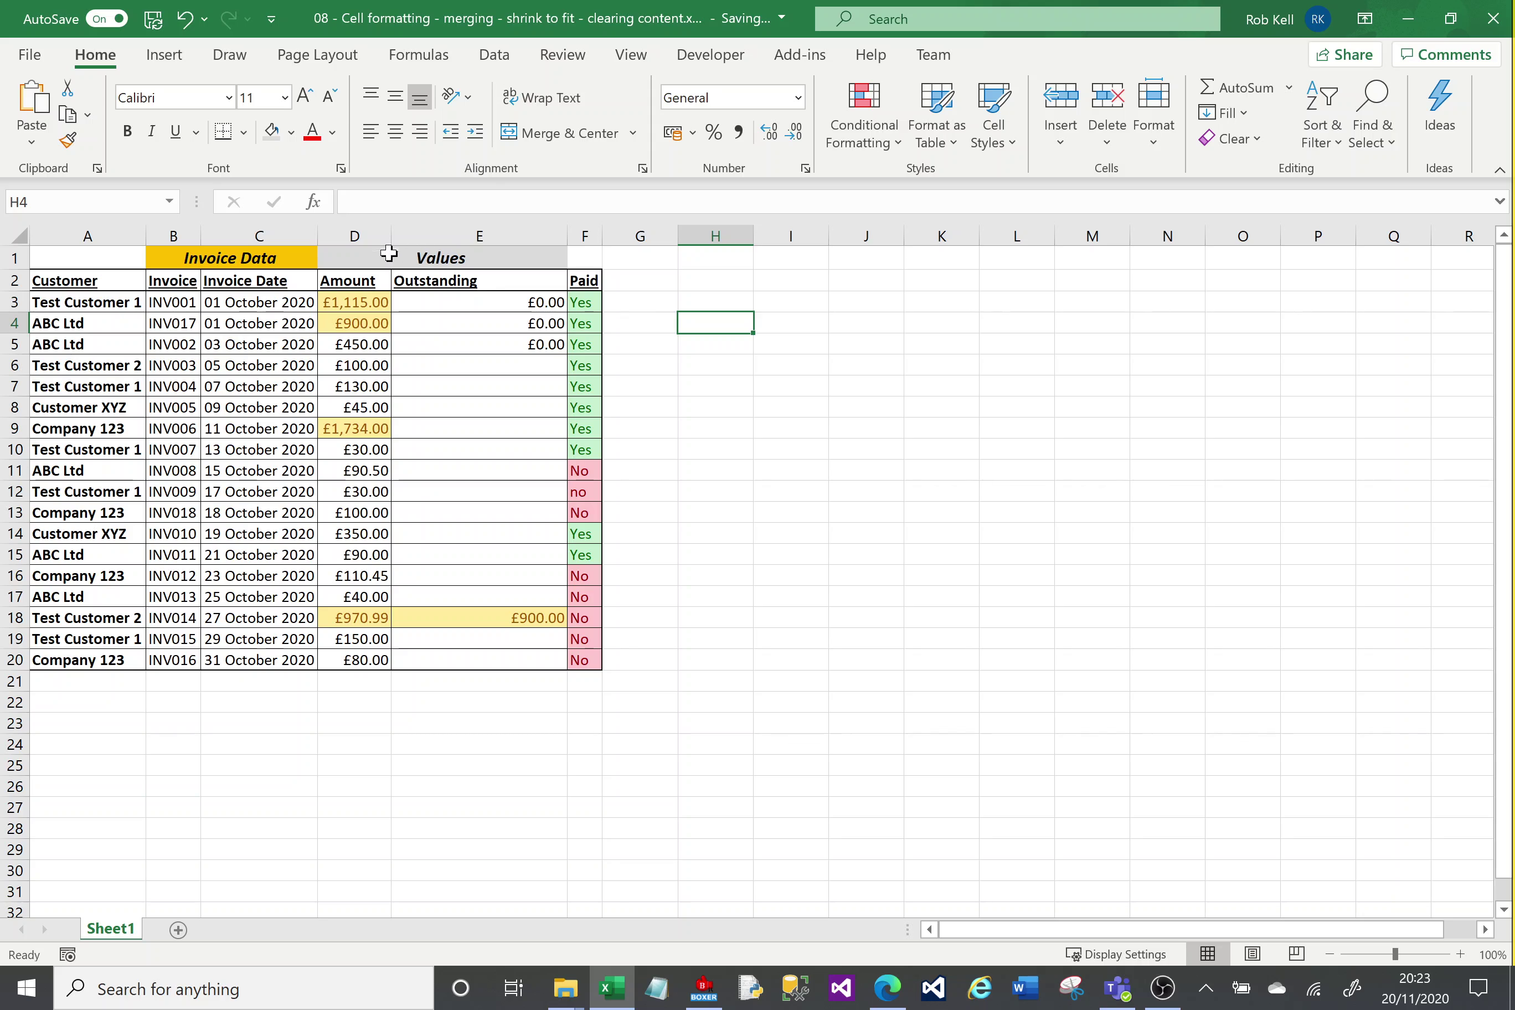
left_click_drag(385, 238, 446, 255)
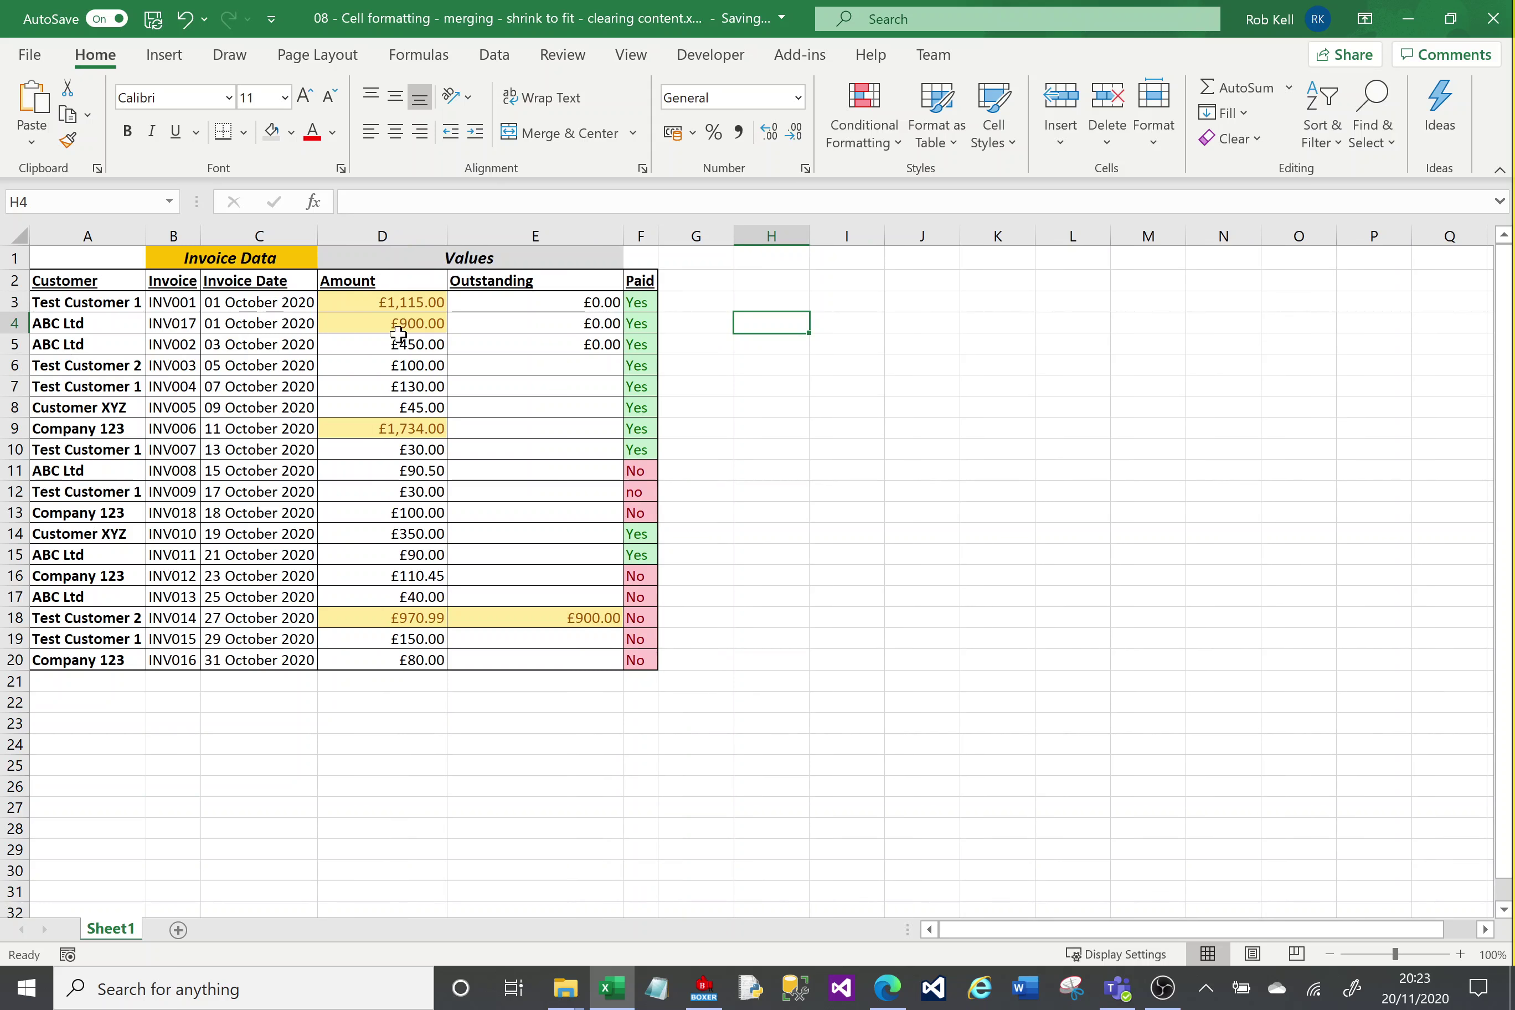
Auto-fit the widths of columns D and E to their contents
left_click(419, 235)
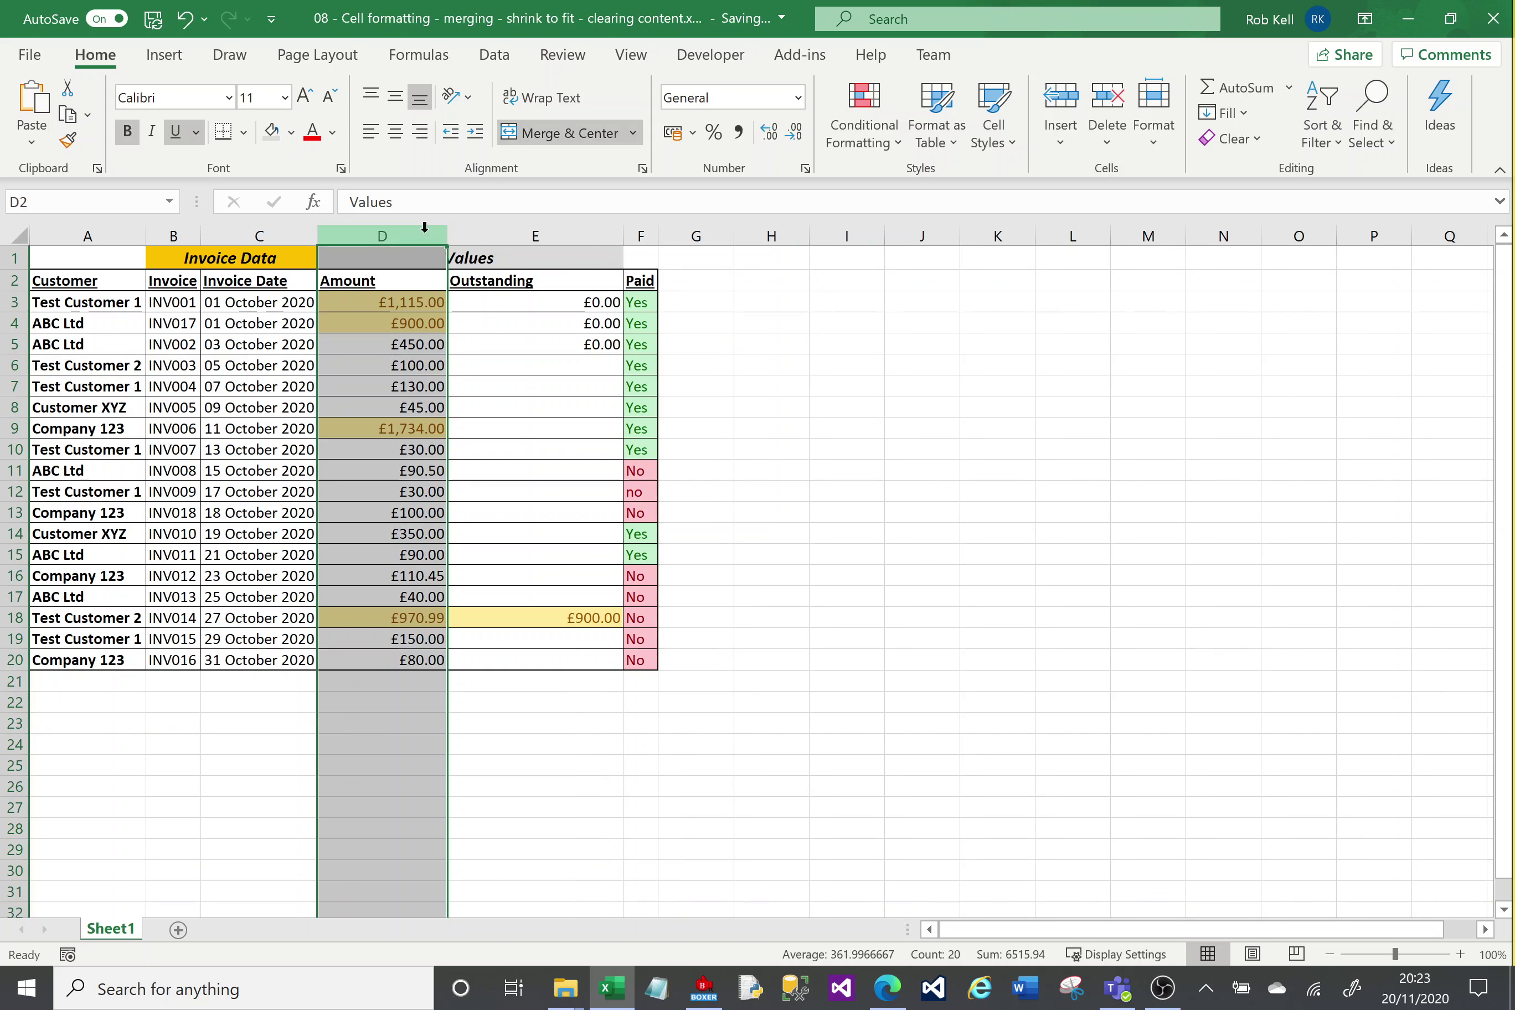
left_click_drag(418, 234, 474, 235)
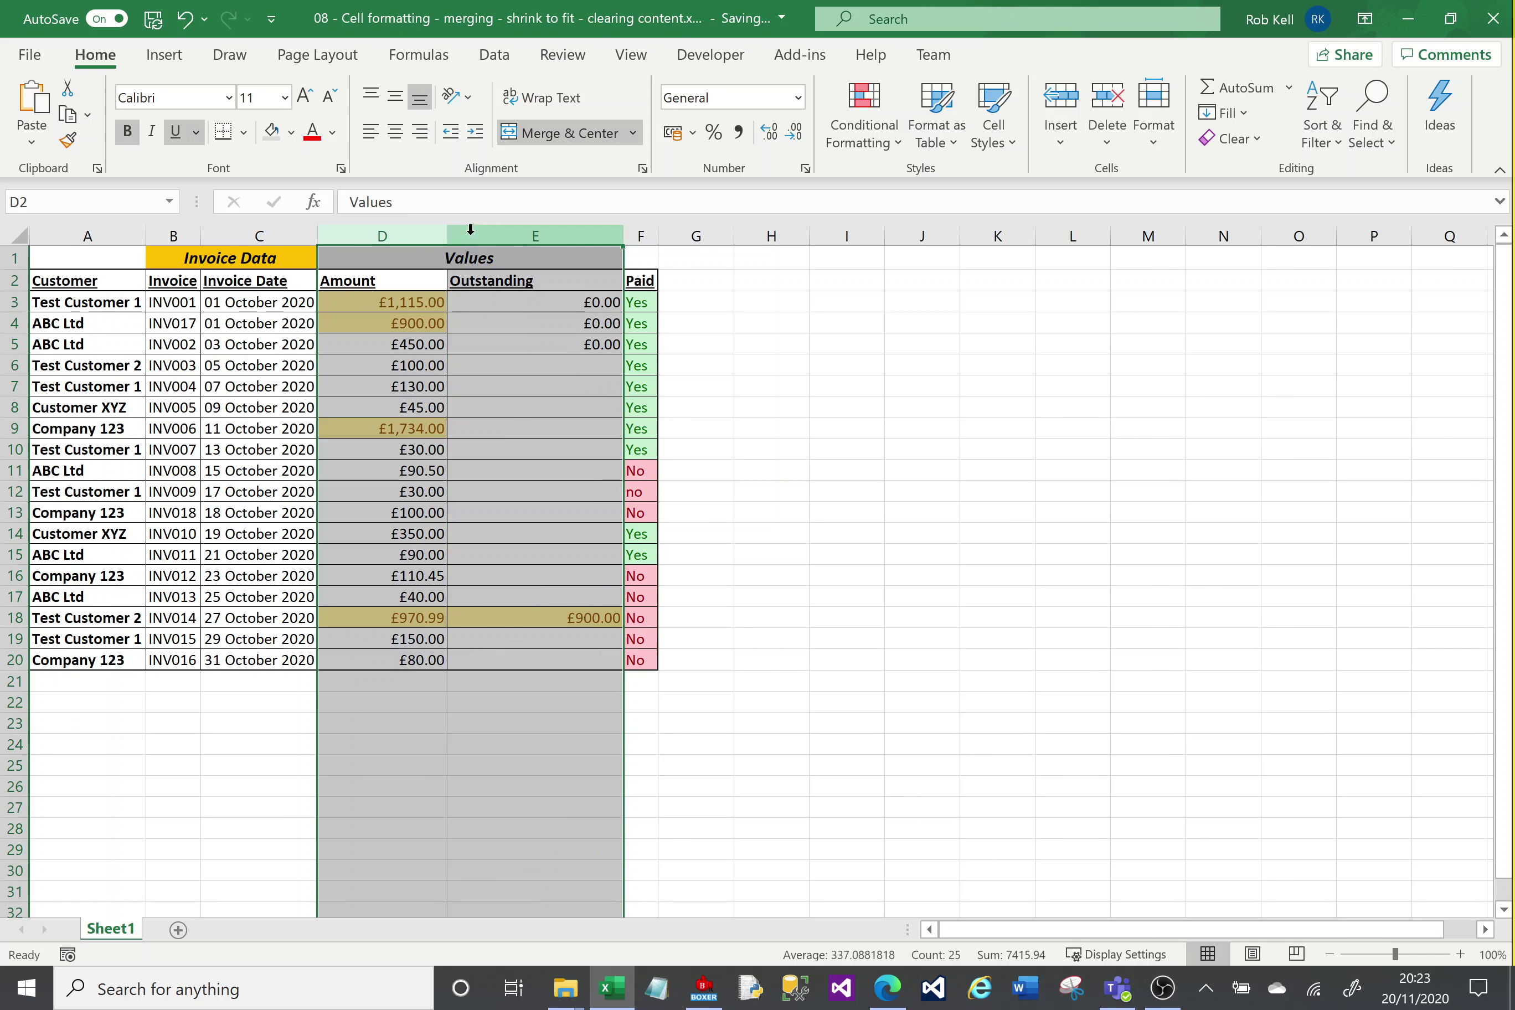
double_click(447, 226)
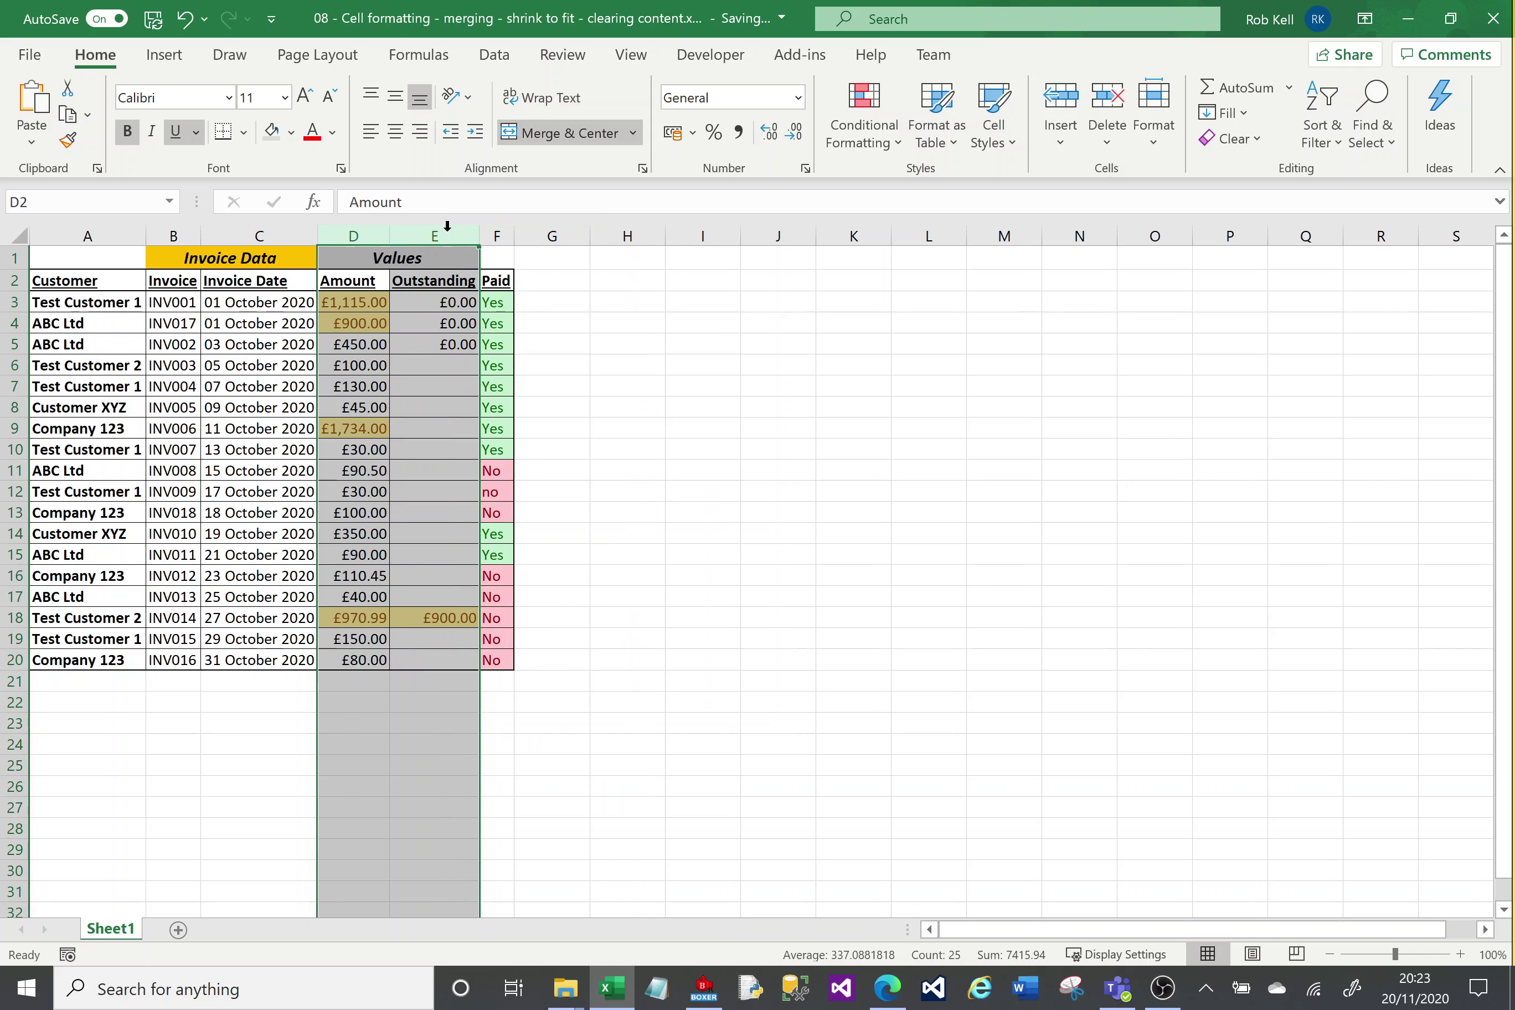
left_click(565, 296)
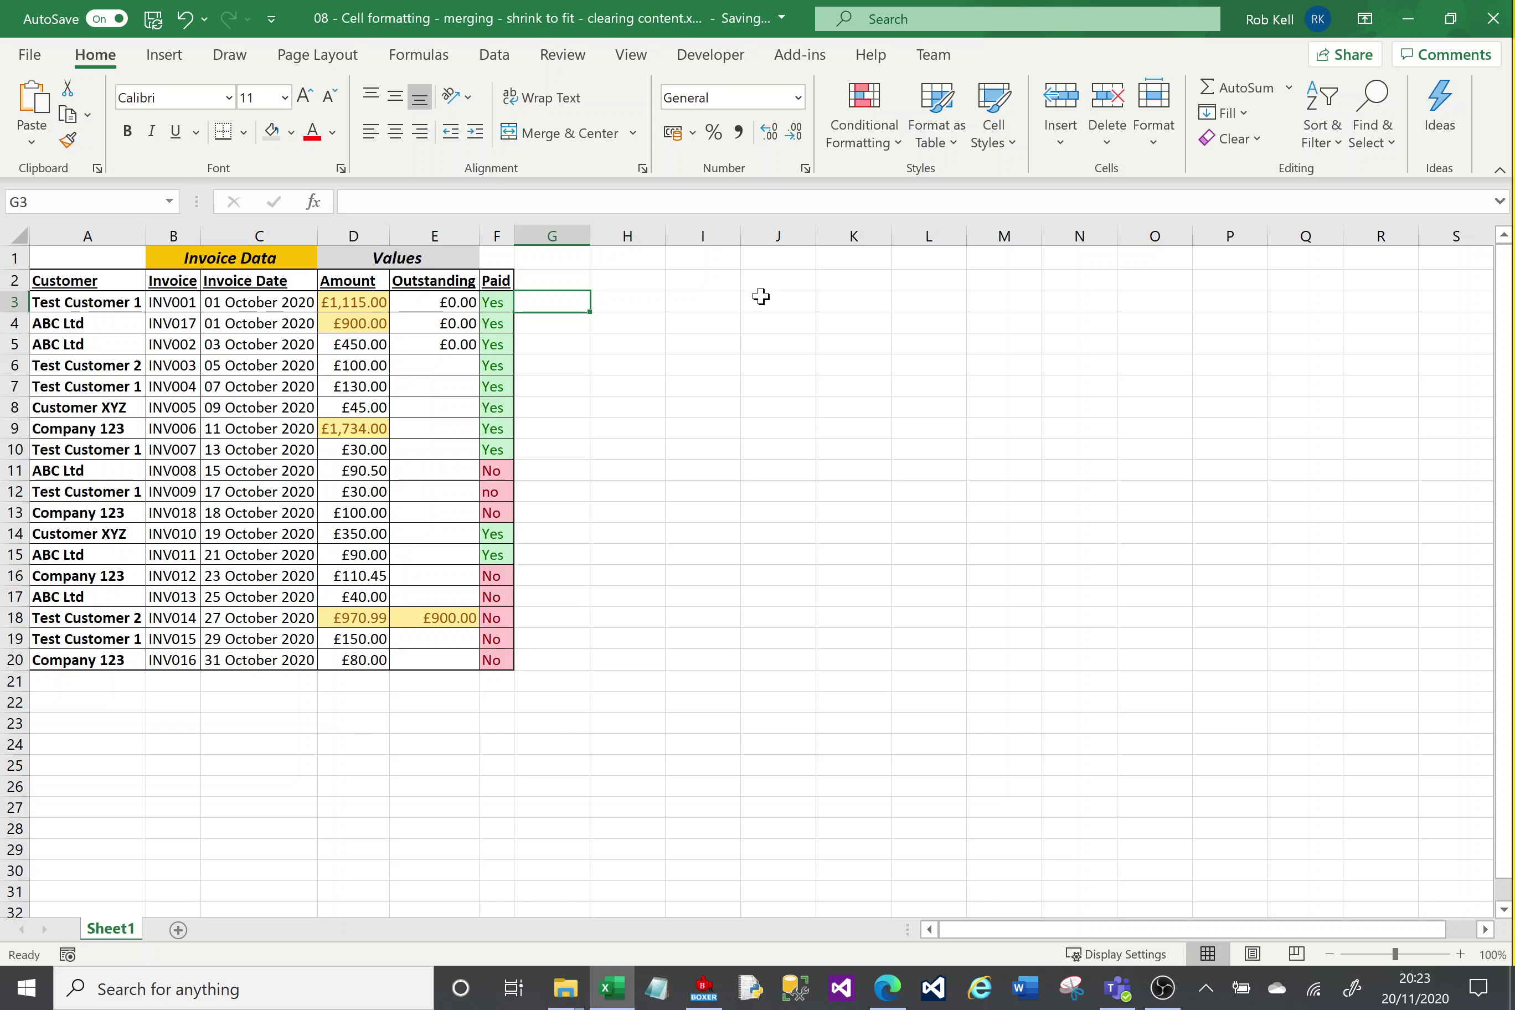
Merge cells J3 to N3 through the cell alignment settings, keeping the General horizontal alignment
left_click_drag(760, 296, 1075, 299)
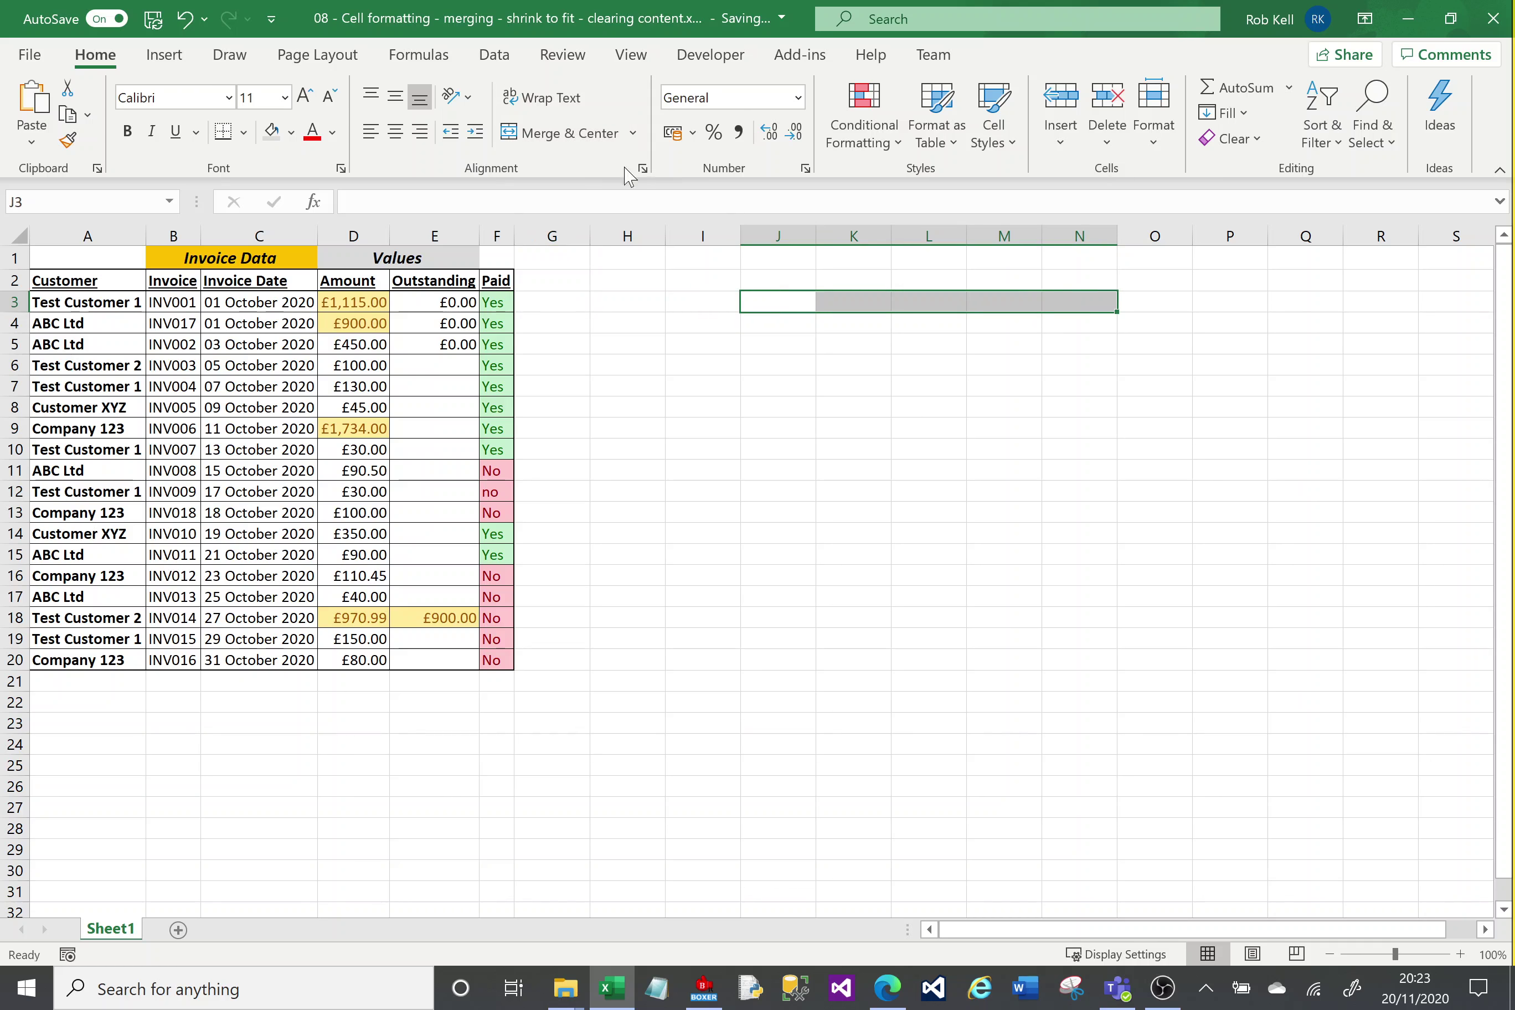
left_click(643, 170)
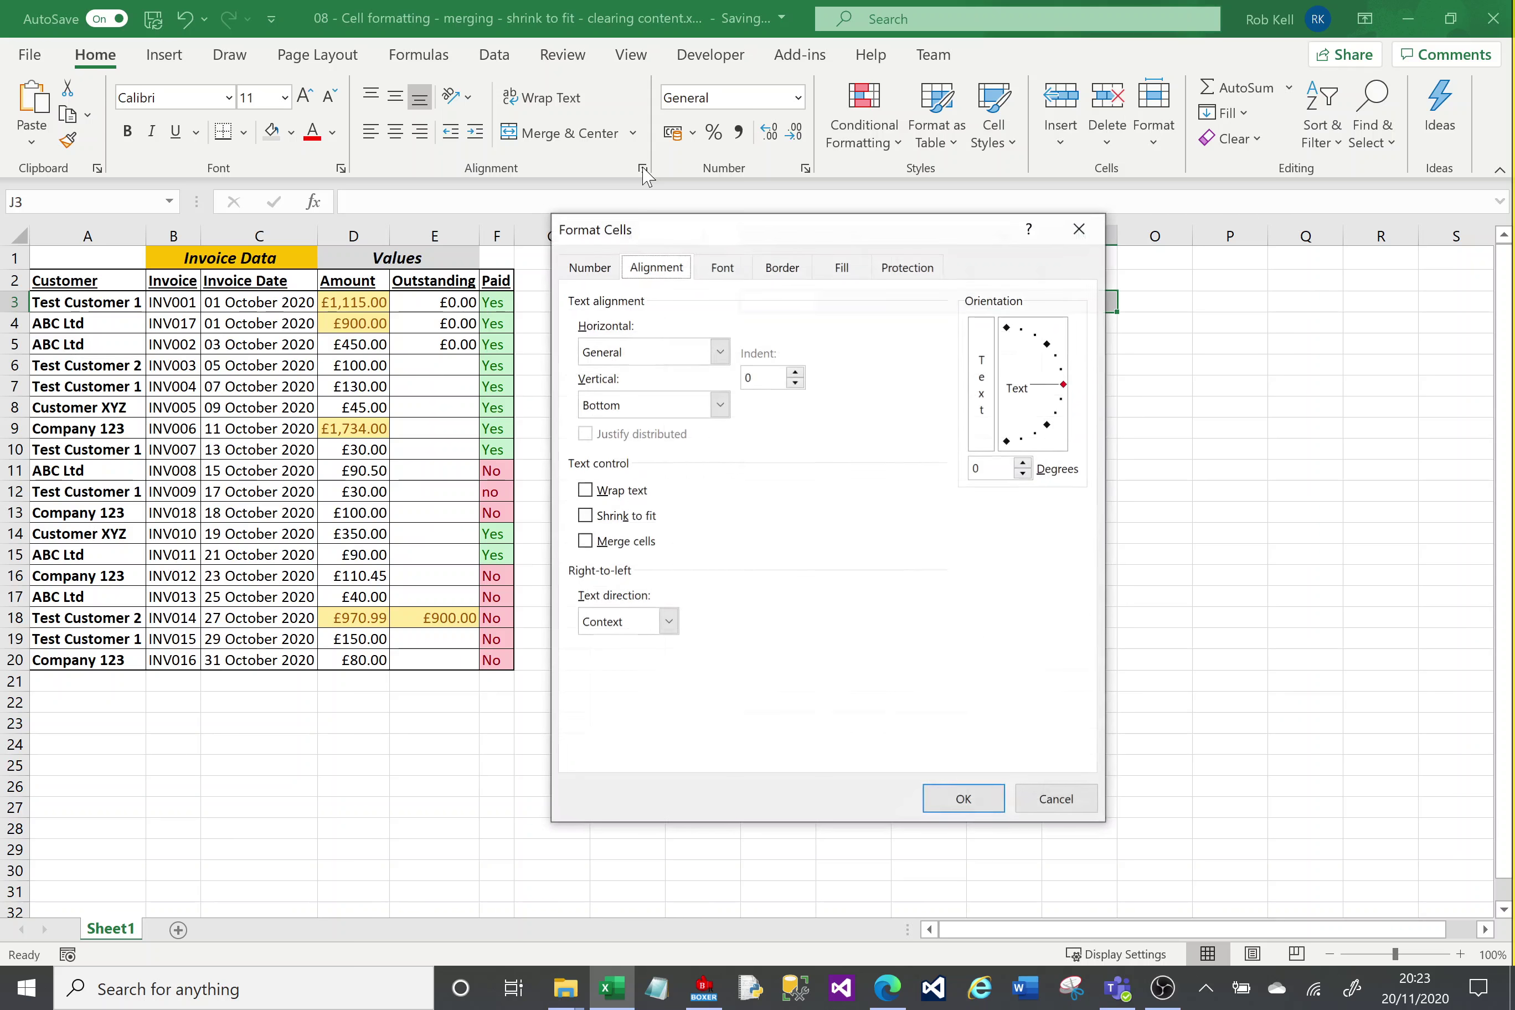
left_click(585, 540)
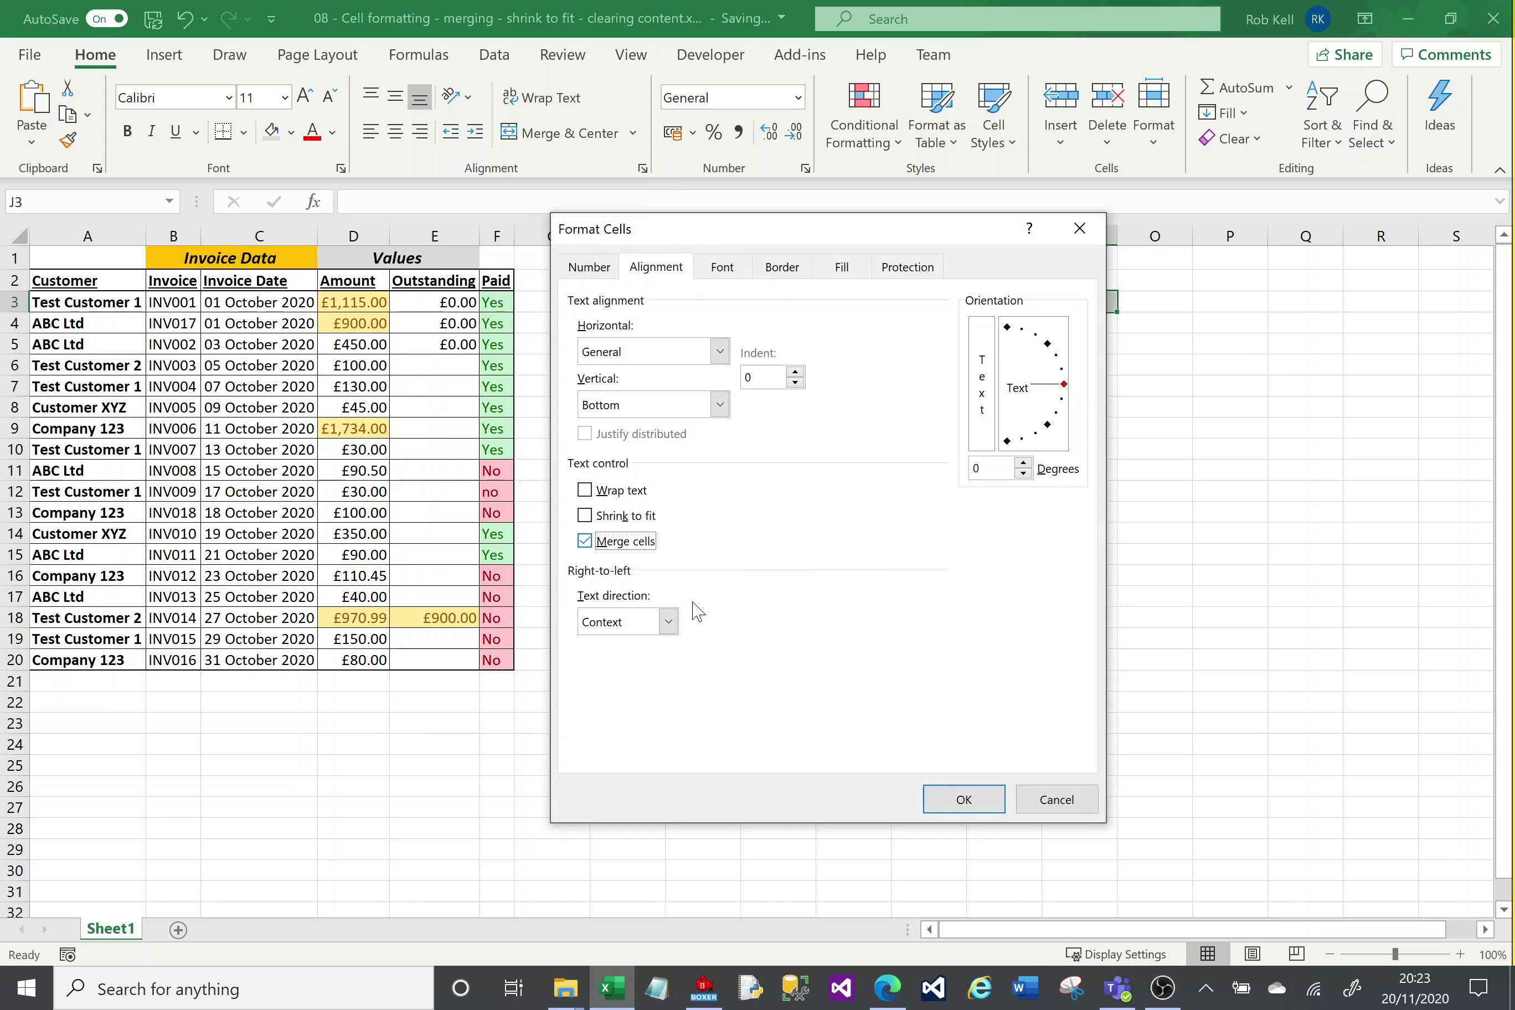
left_click(964, 801)
key("ctrl+z")
left_click(881, 471)
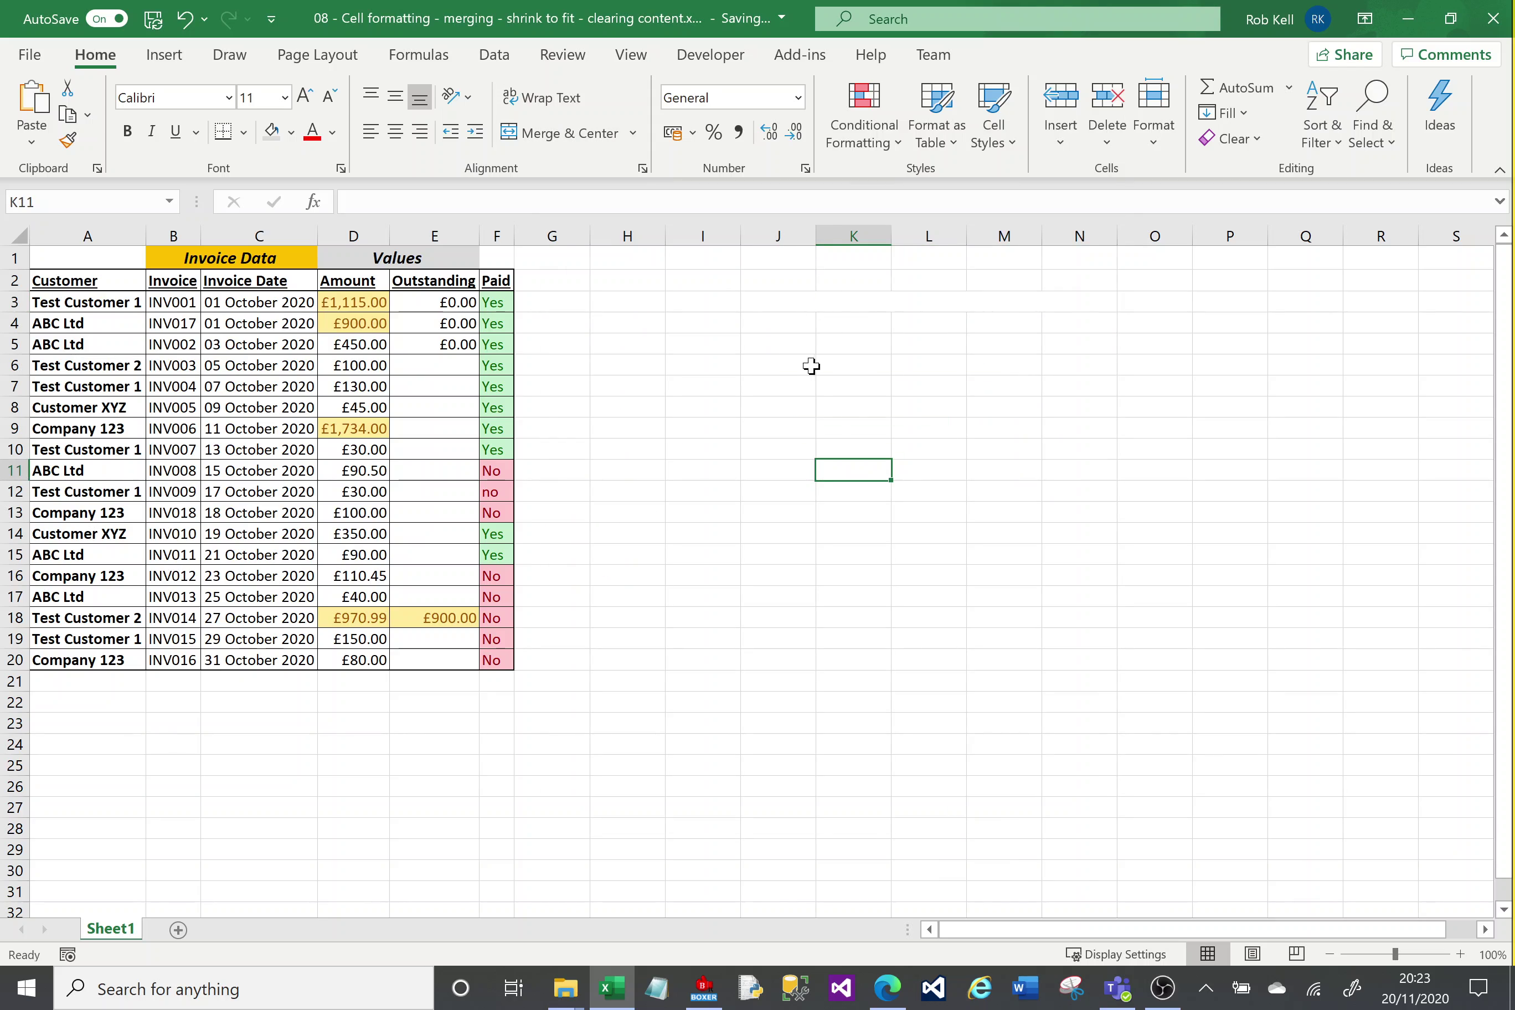
Merge the block of cells J4 to L7 through the cell alignment settings
left_click_drag(782, 326, 913, 383)
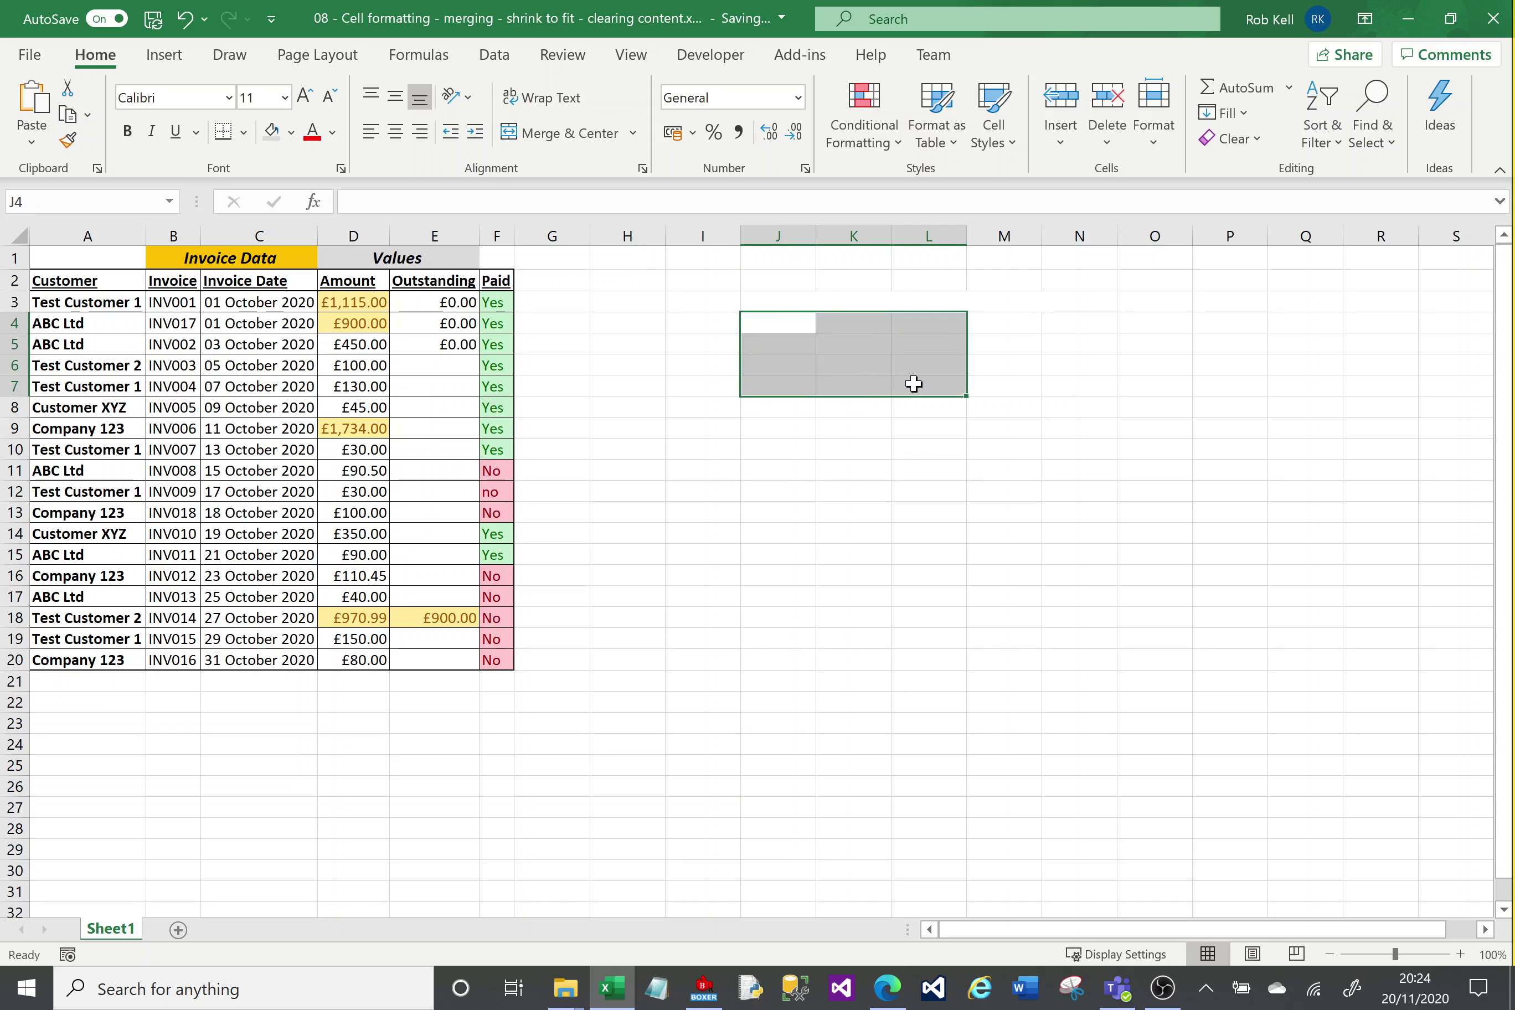
left_click(643, 171)
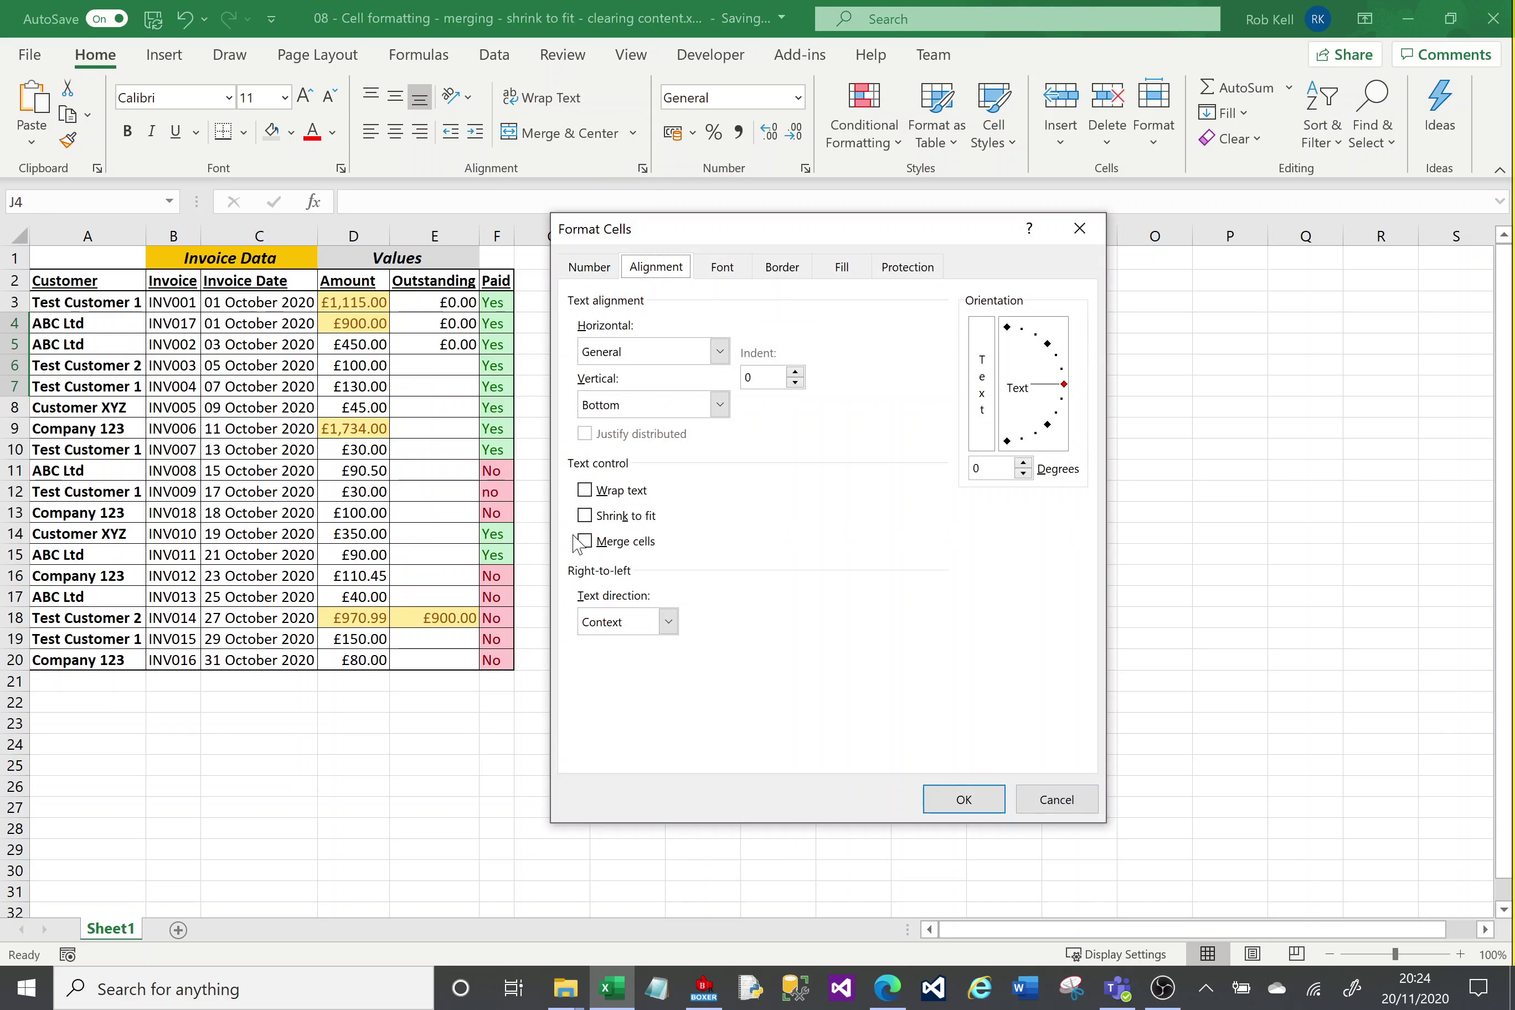
left_click(584, 542)
left_click(964, 799)
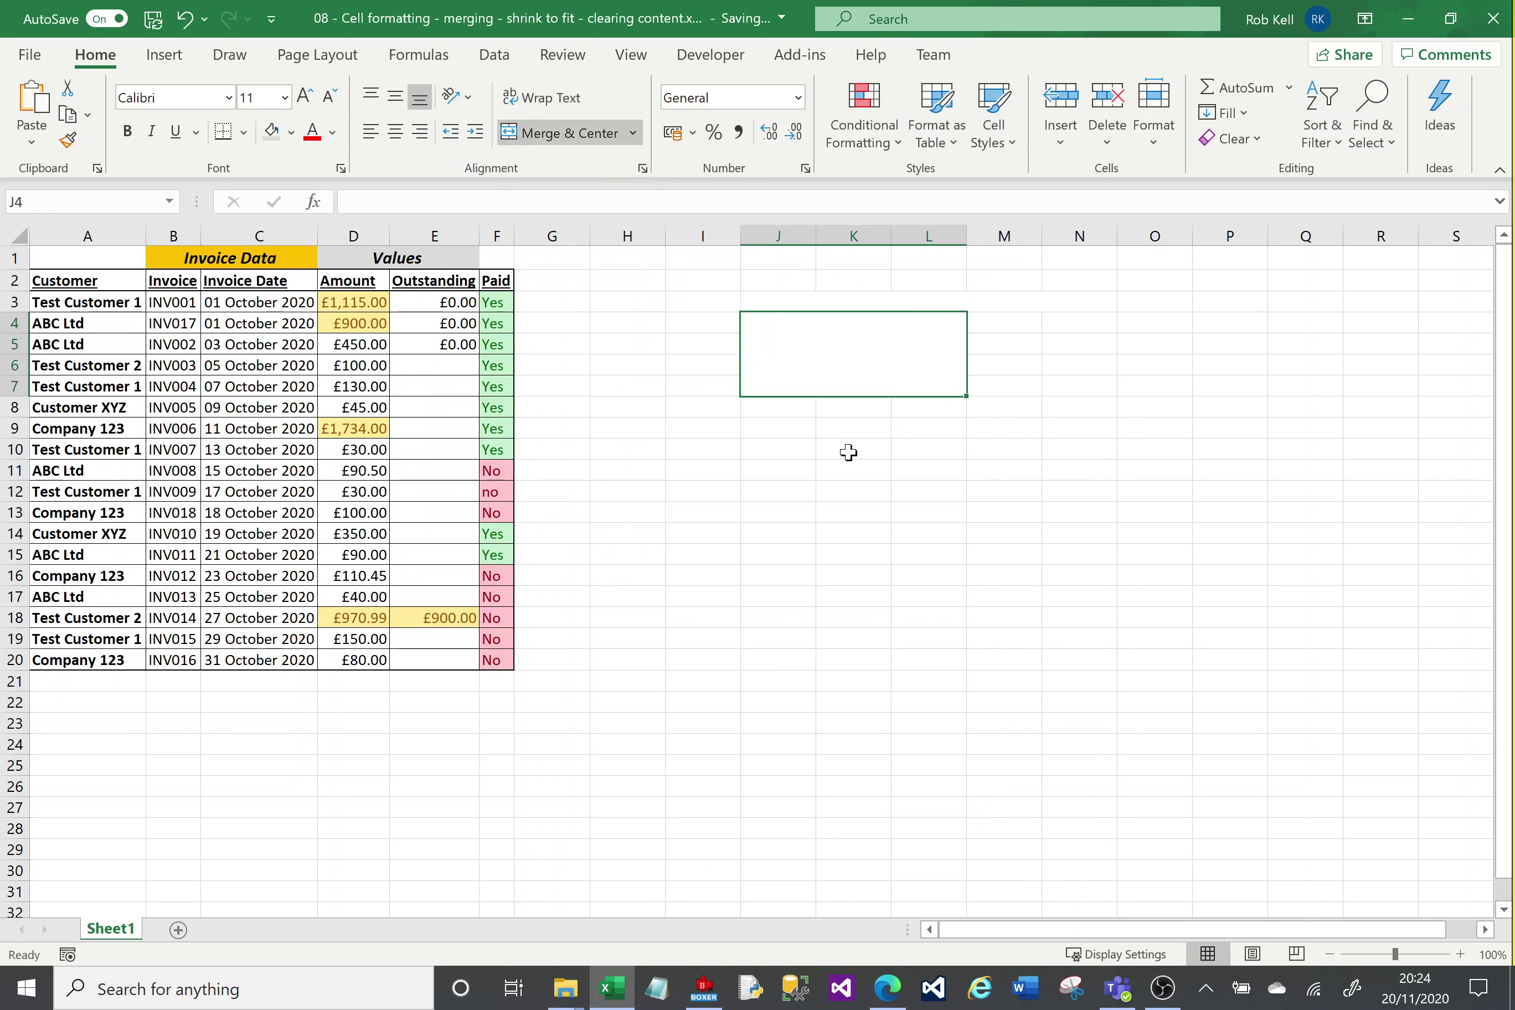
left_click(848, 450)
Enter the numbers 1 to 4 down cells I4 to I7, beside the merged block
left_click(705, 321)
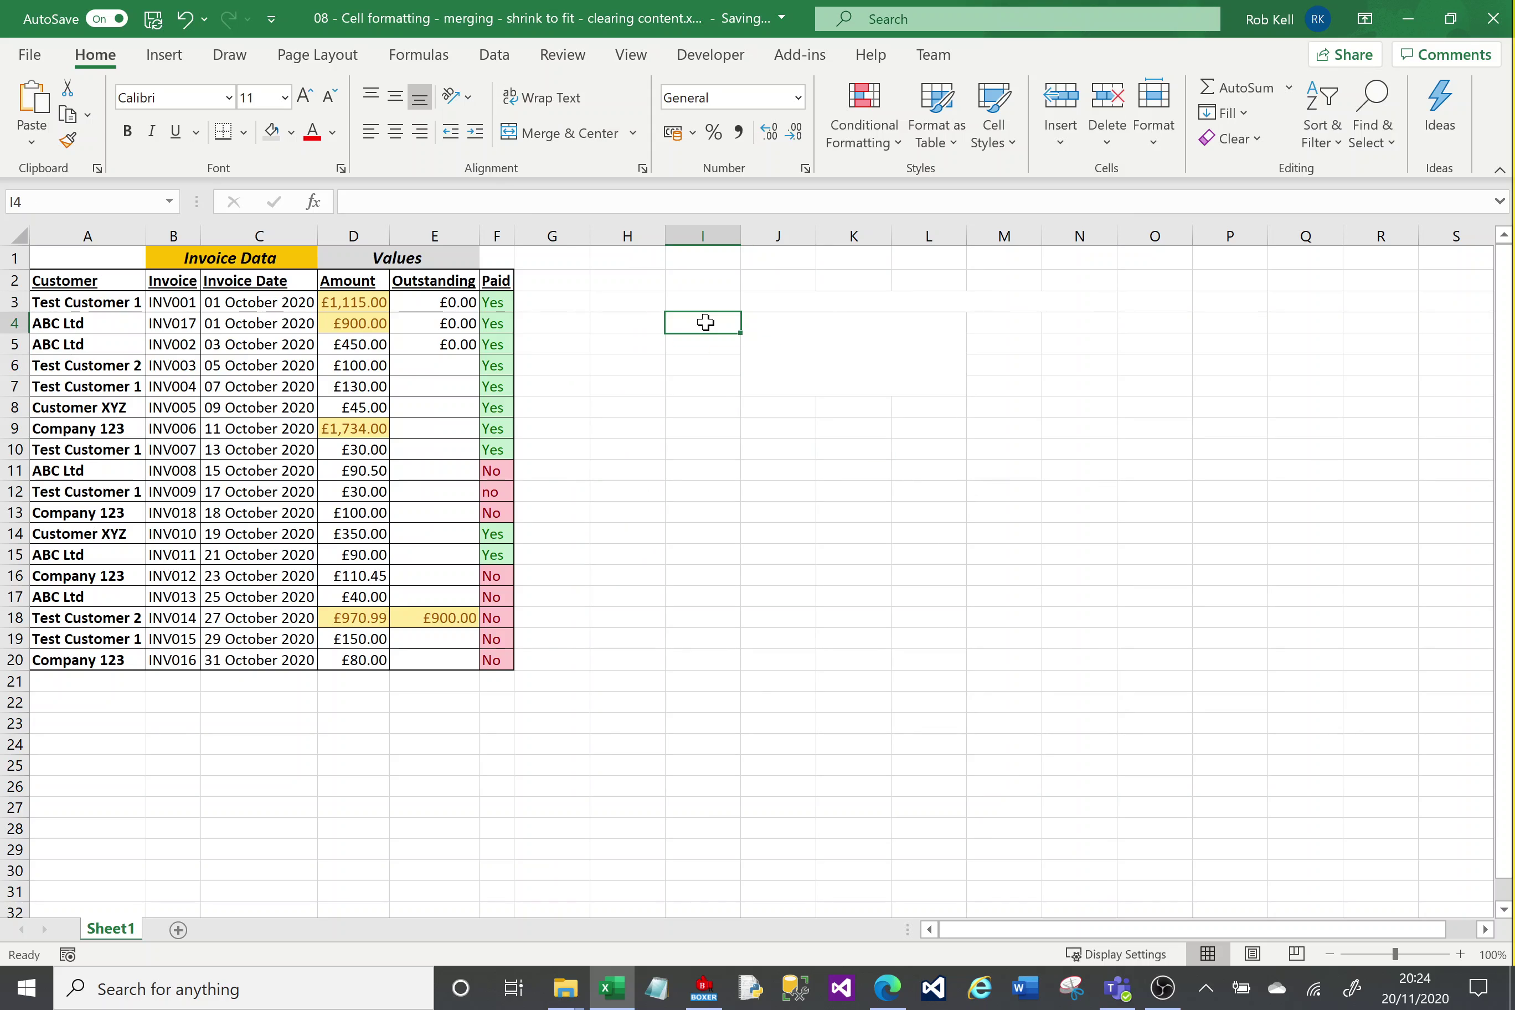
type("1")
key("Return")
type("2")
key("Return")
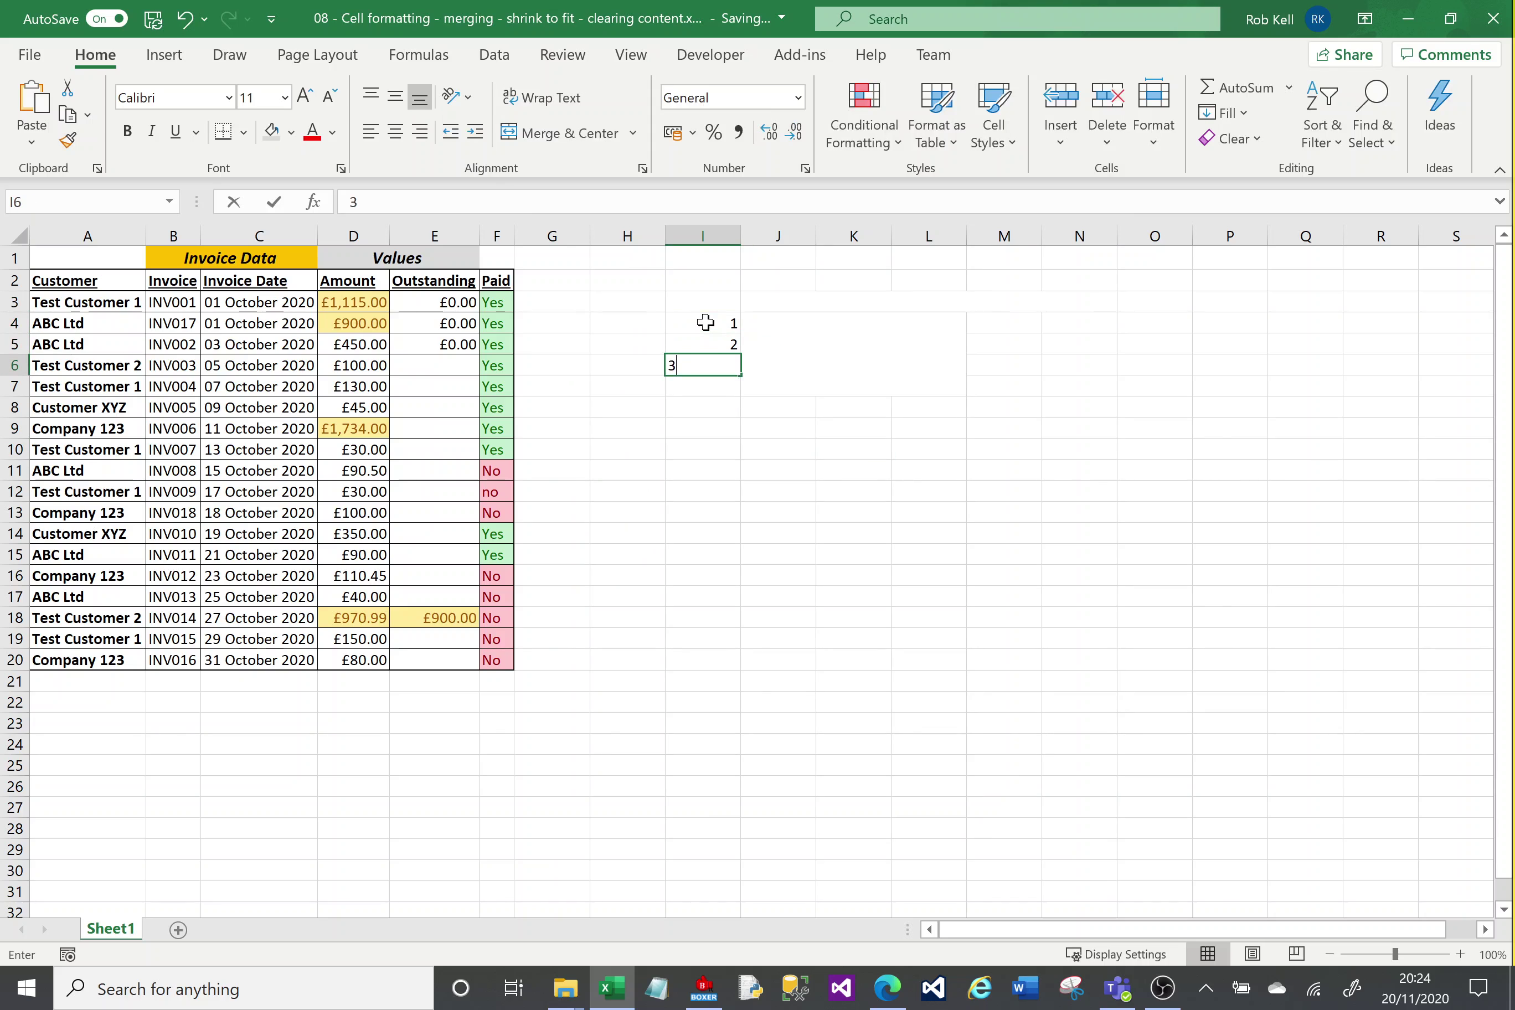
type("3")
key("Return")
type("4")
key("Tab")
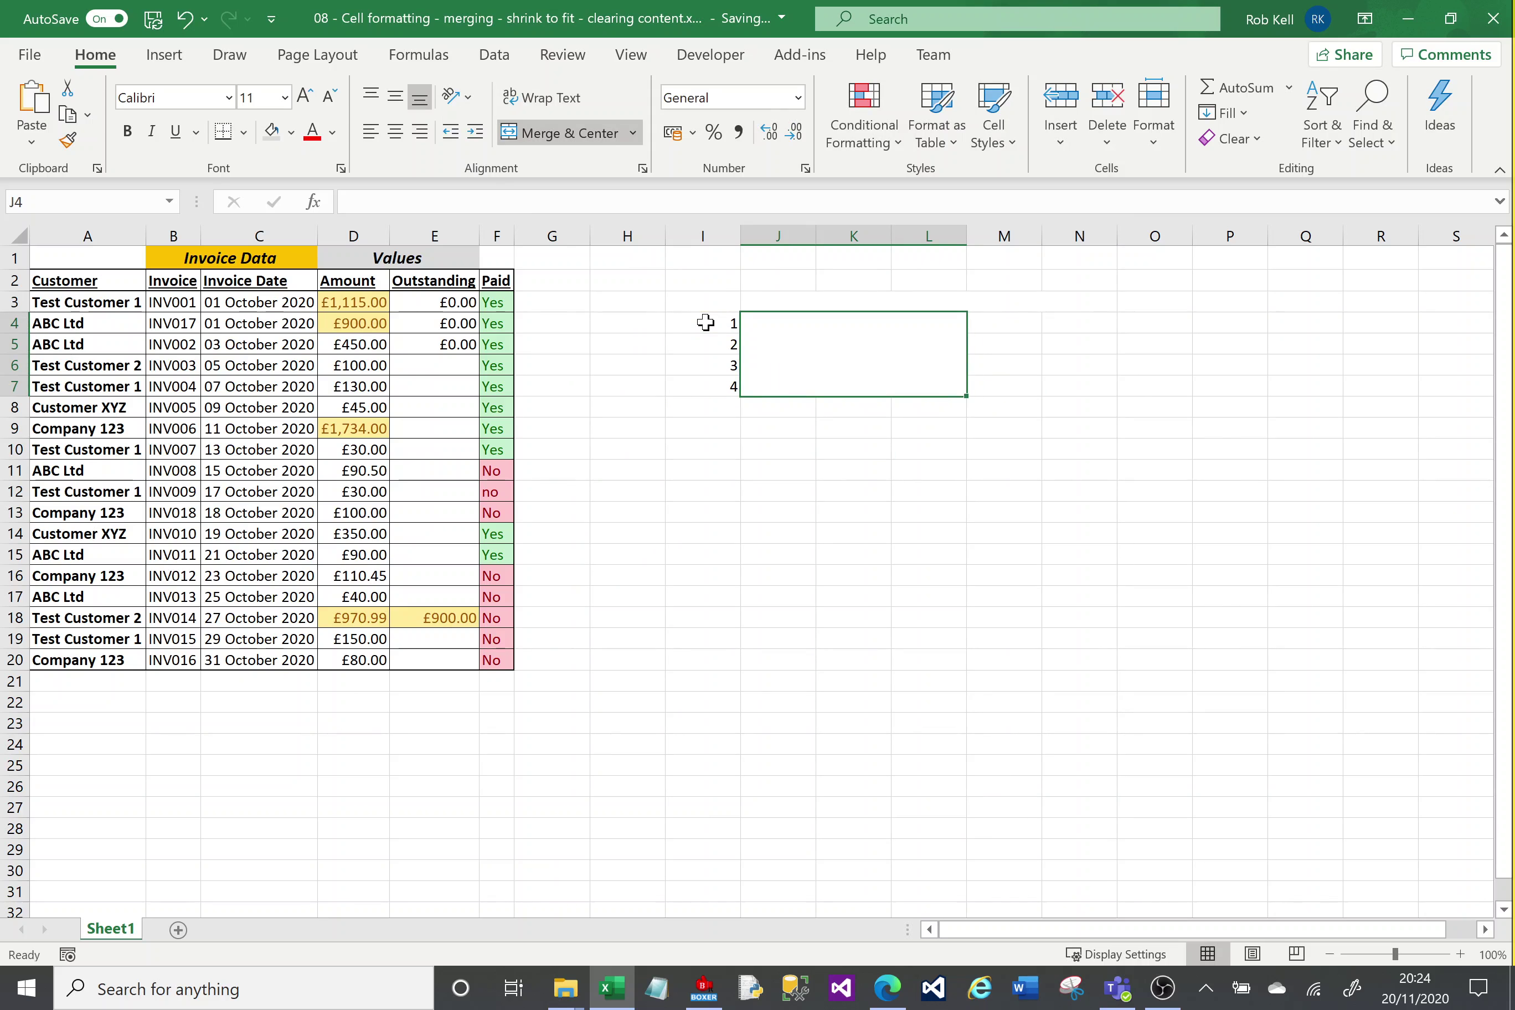
Enter 5 in the merged block J4:L7 and 6 in the merged cell J3:N3
type("5")
key("Return")
key("Up")
key("Left")
key("Right")
key("Left")
key("Up")
key("Up")
key("Up")
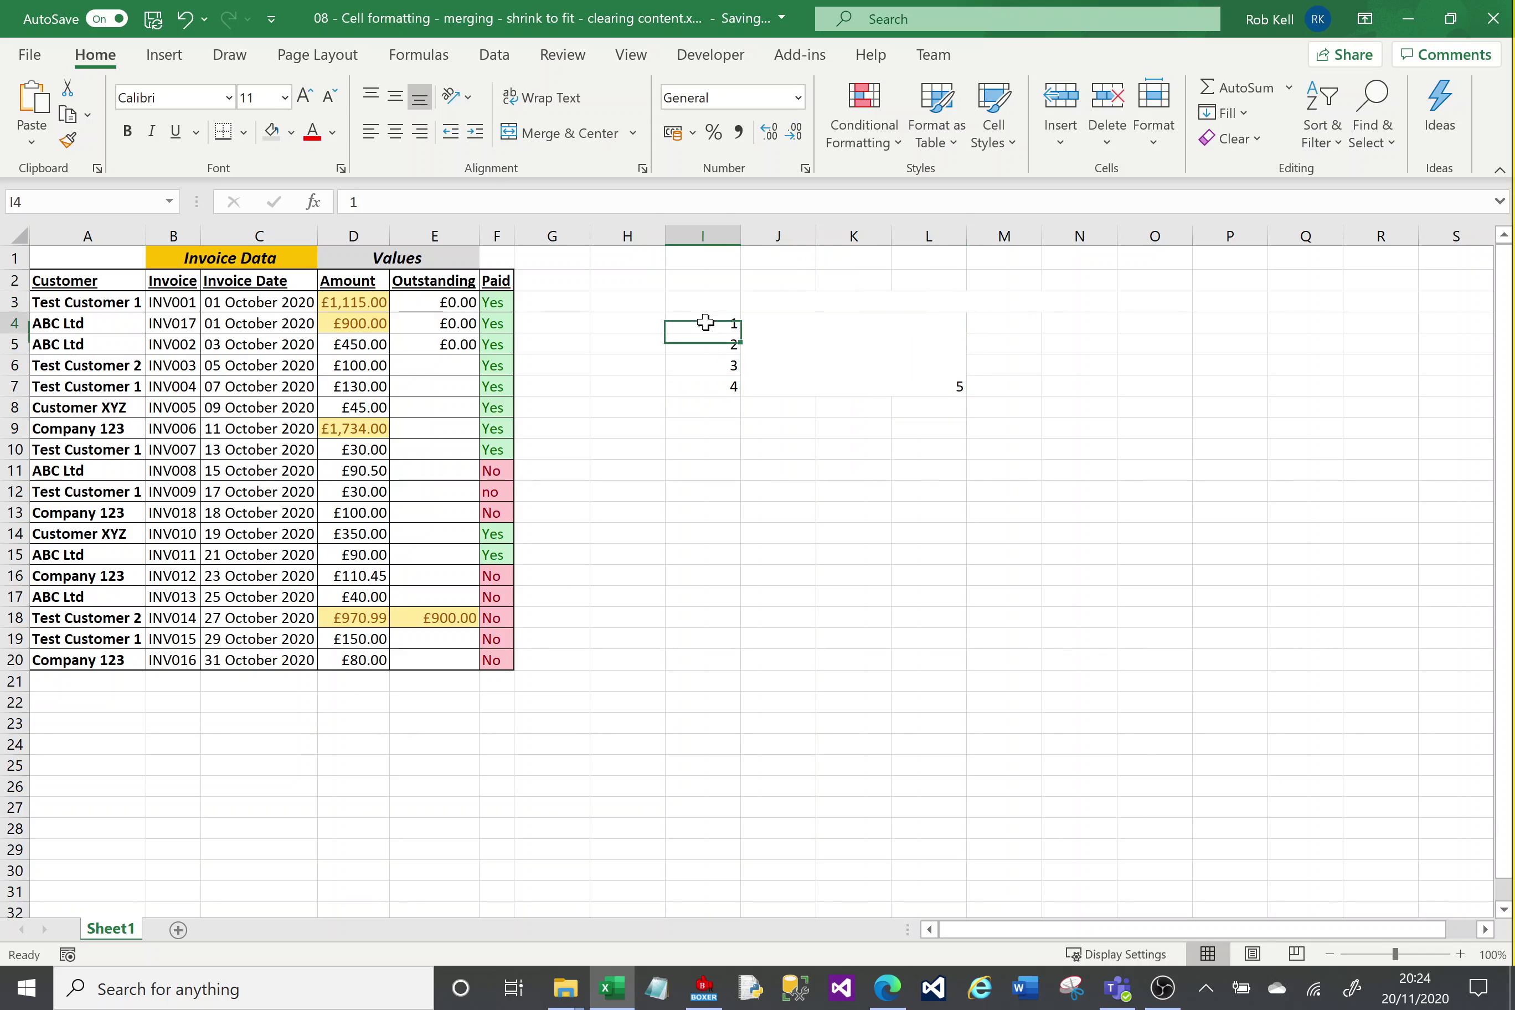
key("Up")
key("Right")
type("6")
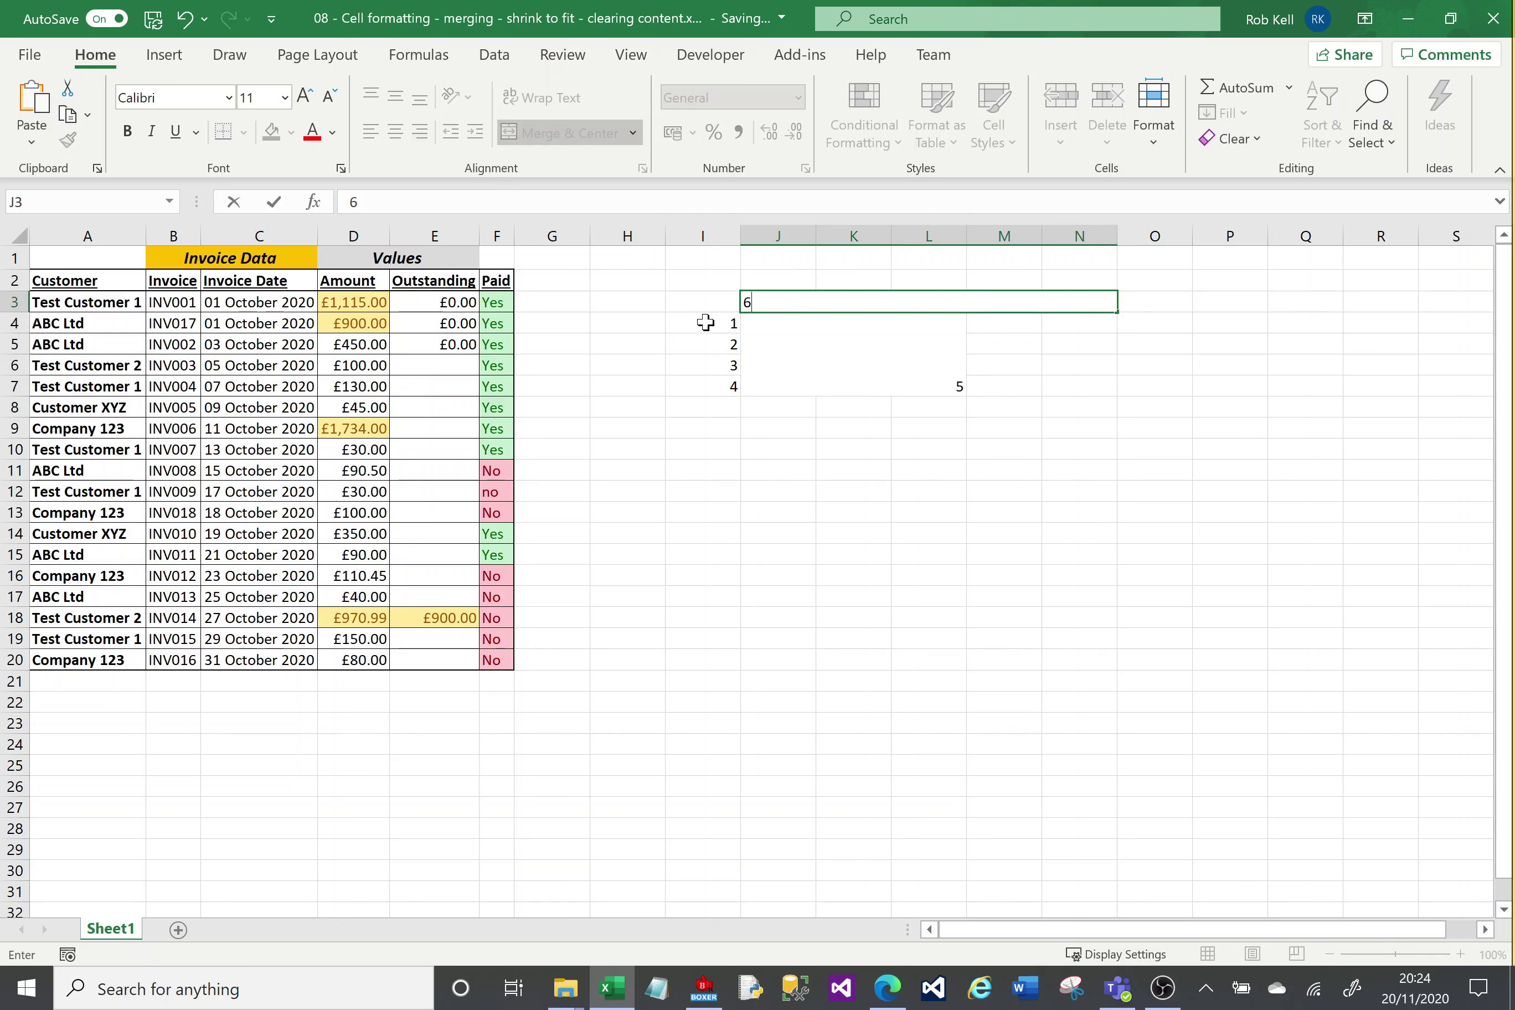
key("Right")
Enter the numbers 1 to 6 across cells J2 to O2, above the merged cells
key("Left")
key("Up")
key("Left")
key("Left")
key("Left")
key("Left")
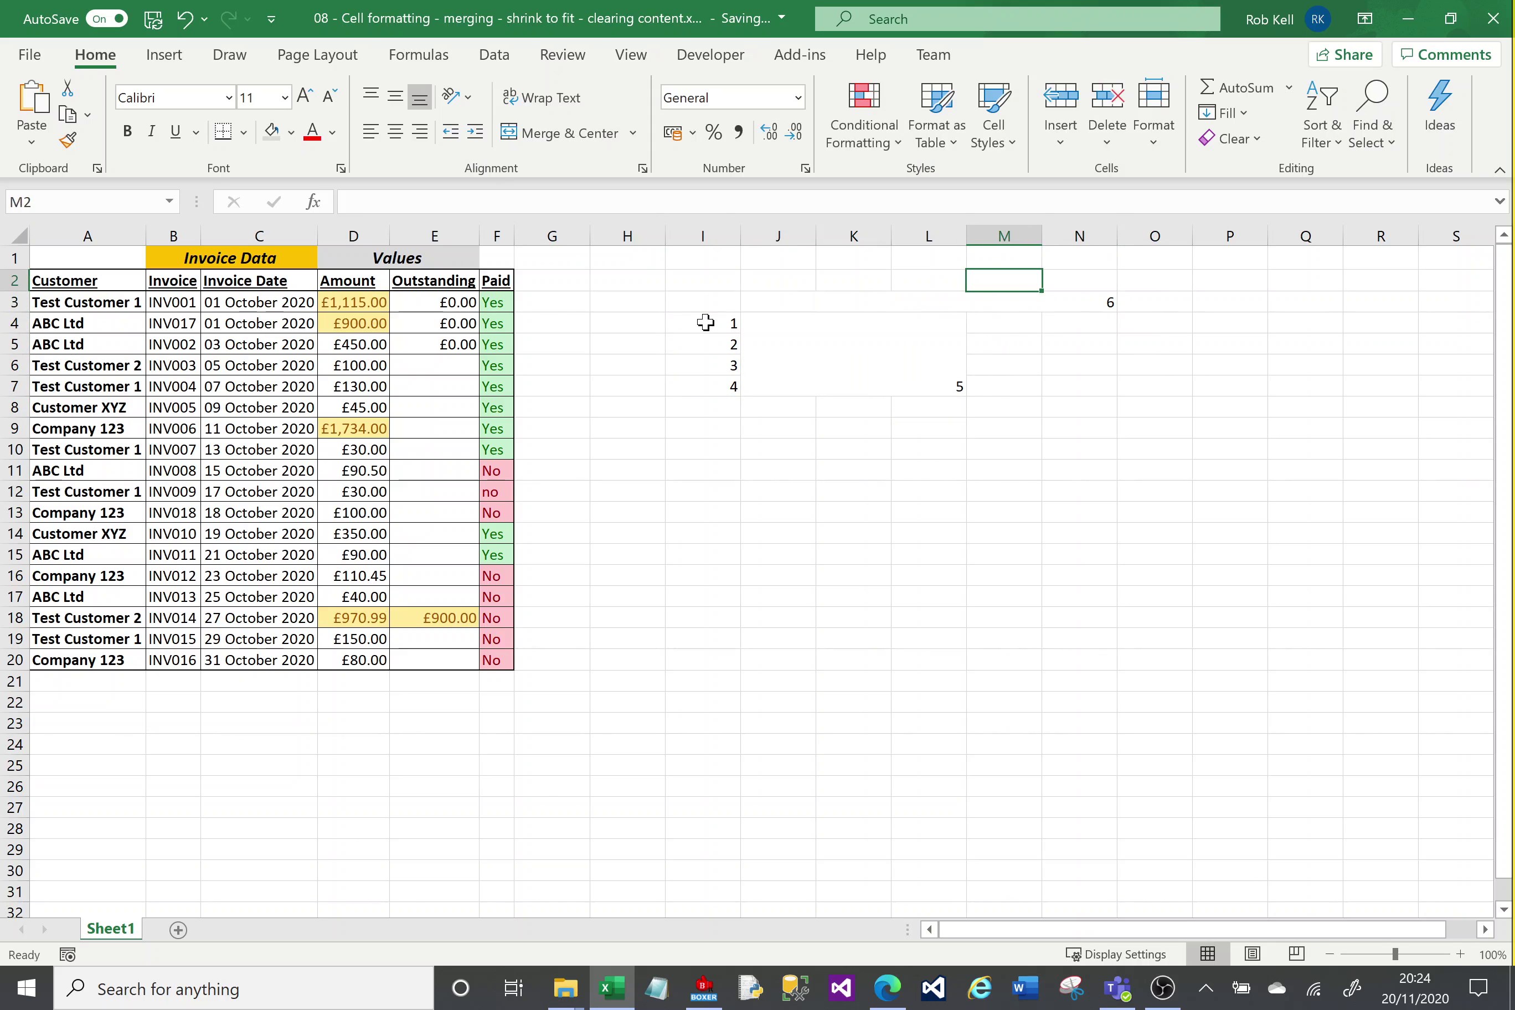
type("1")
key("Tab")
type("2")
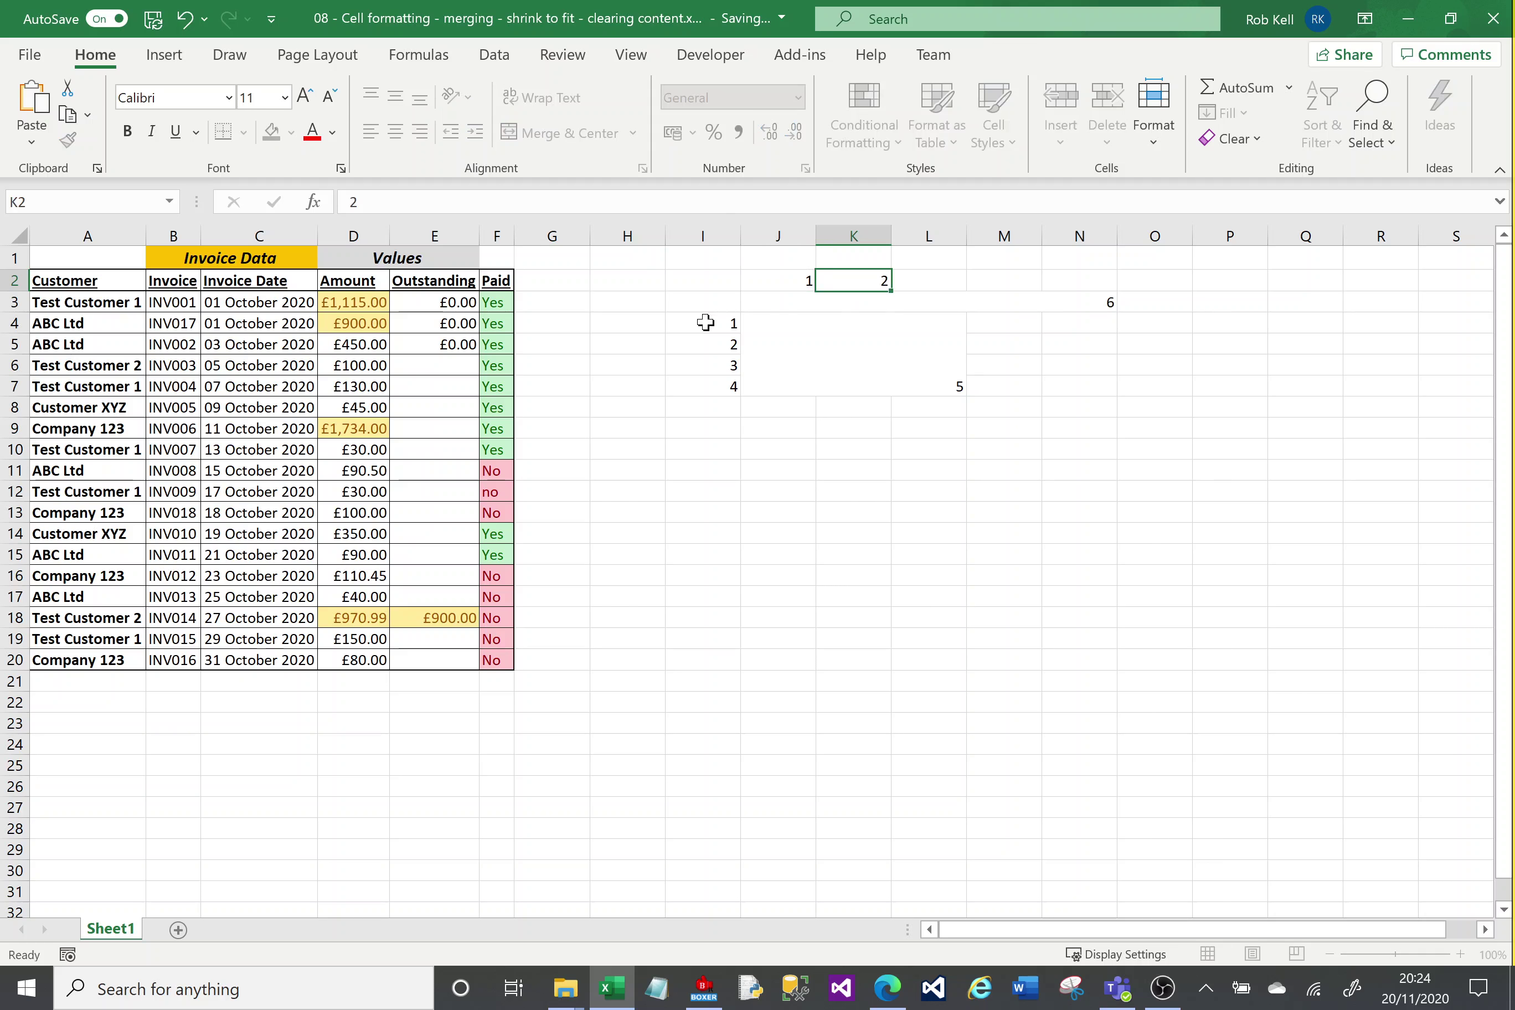
key("Tab")
type("3")
key("Tab")
type("4")
key("ctrl+Return")
key("Tab")
type("5")
key("Tab")
type("6")
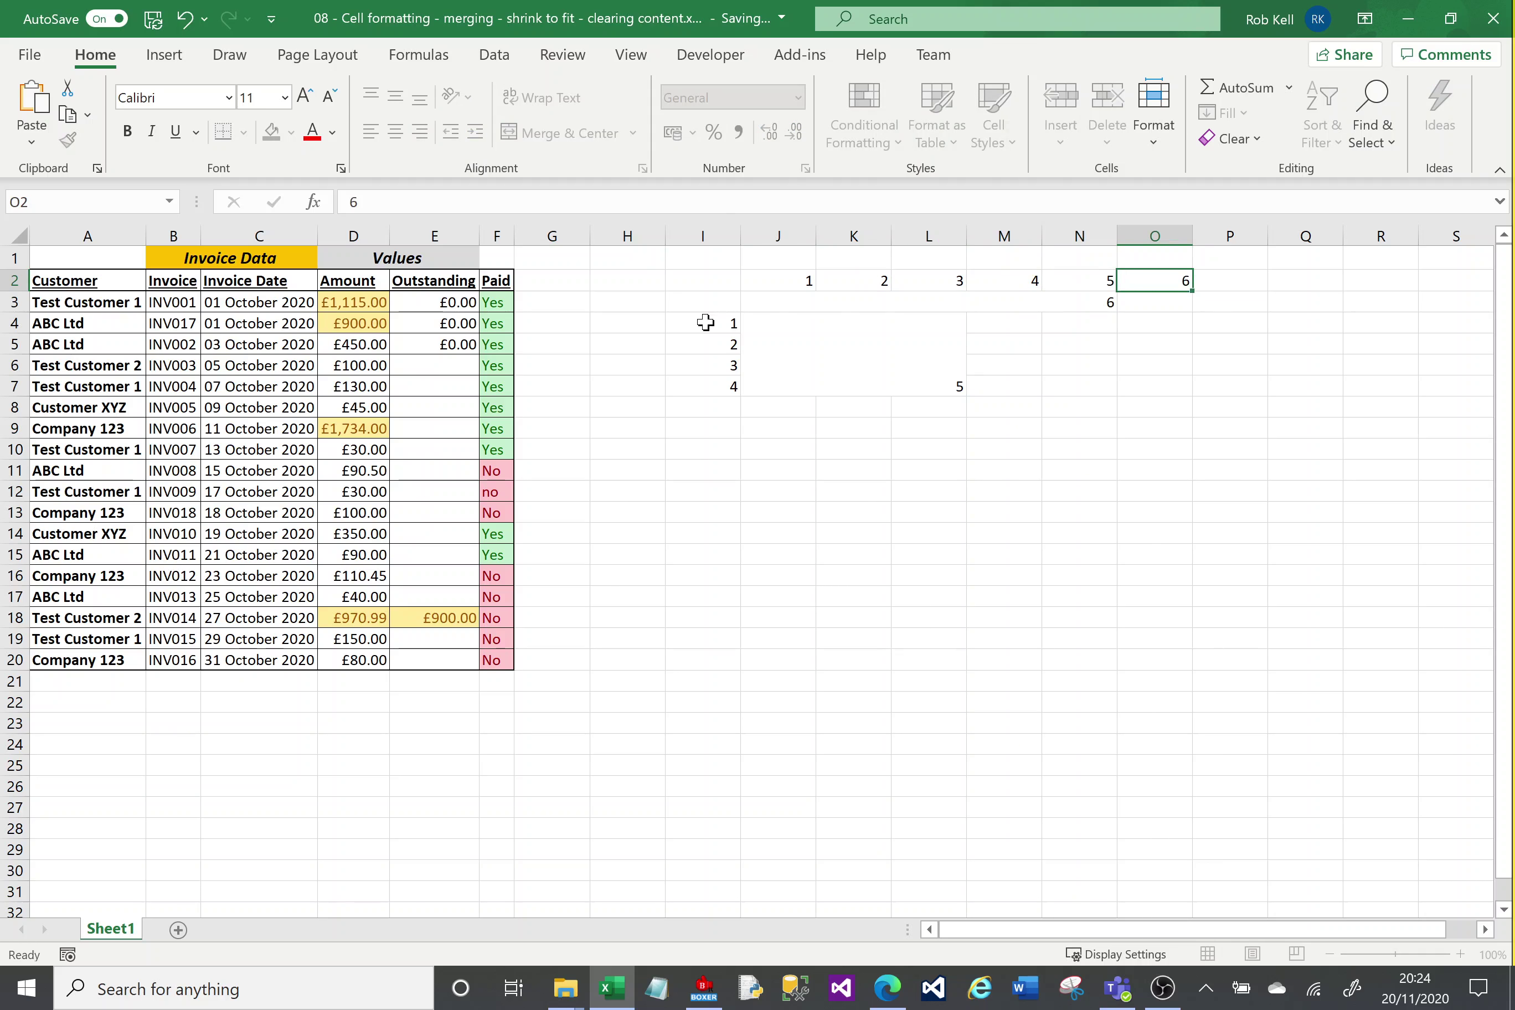
key("Return")
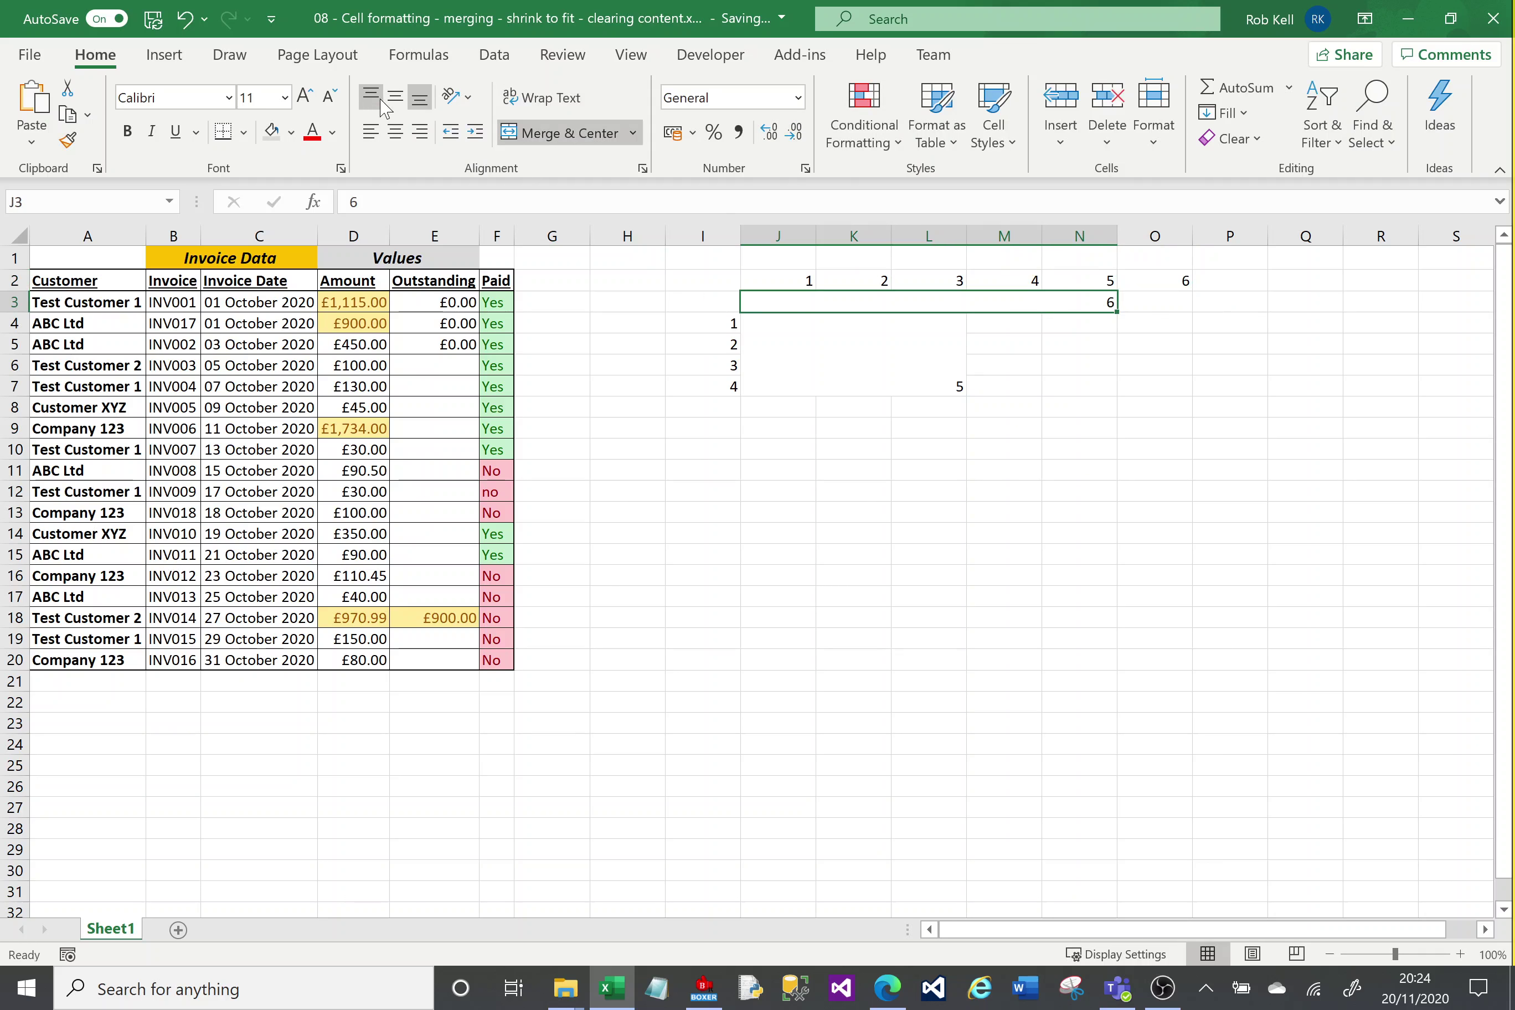
Left-align the 6 in merged cell J3:N3 and align the 5 in merged block J4:L7 to its top left
left_click(370, 131)
left_click(801, 340)
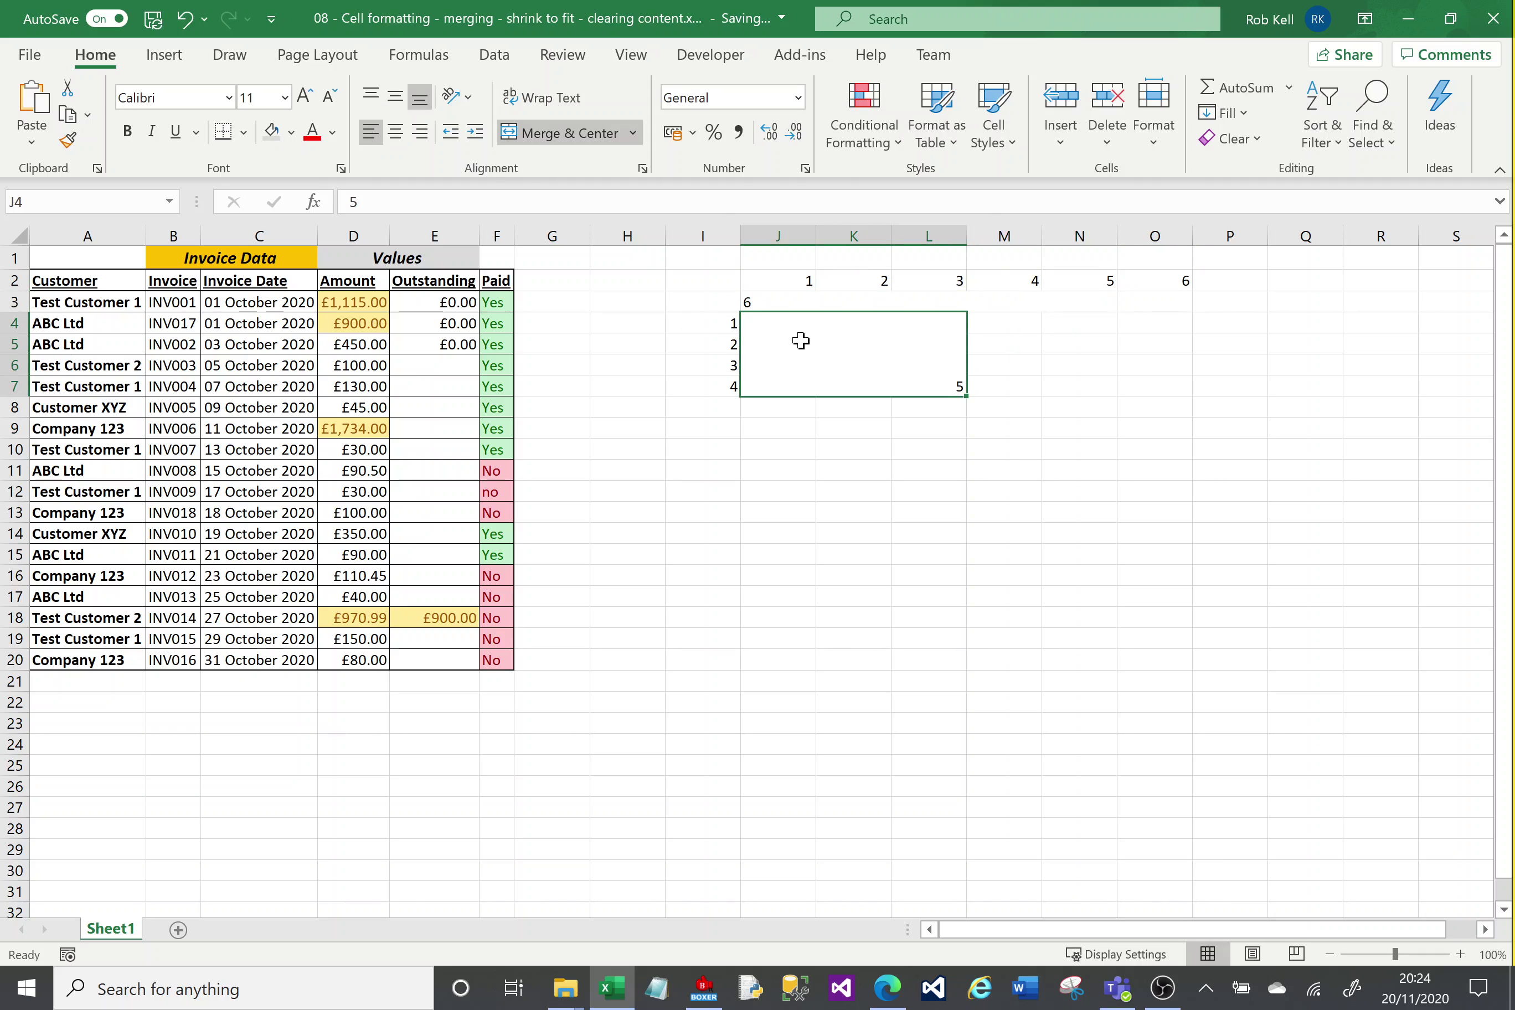
left_click(370, 131)
left_click(371, 95)
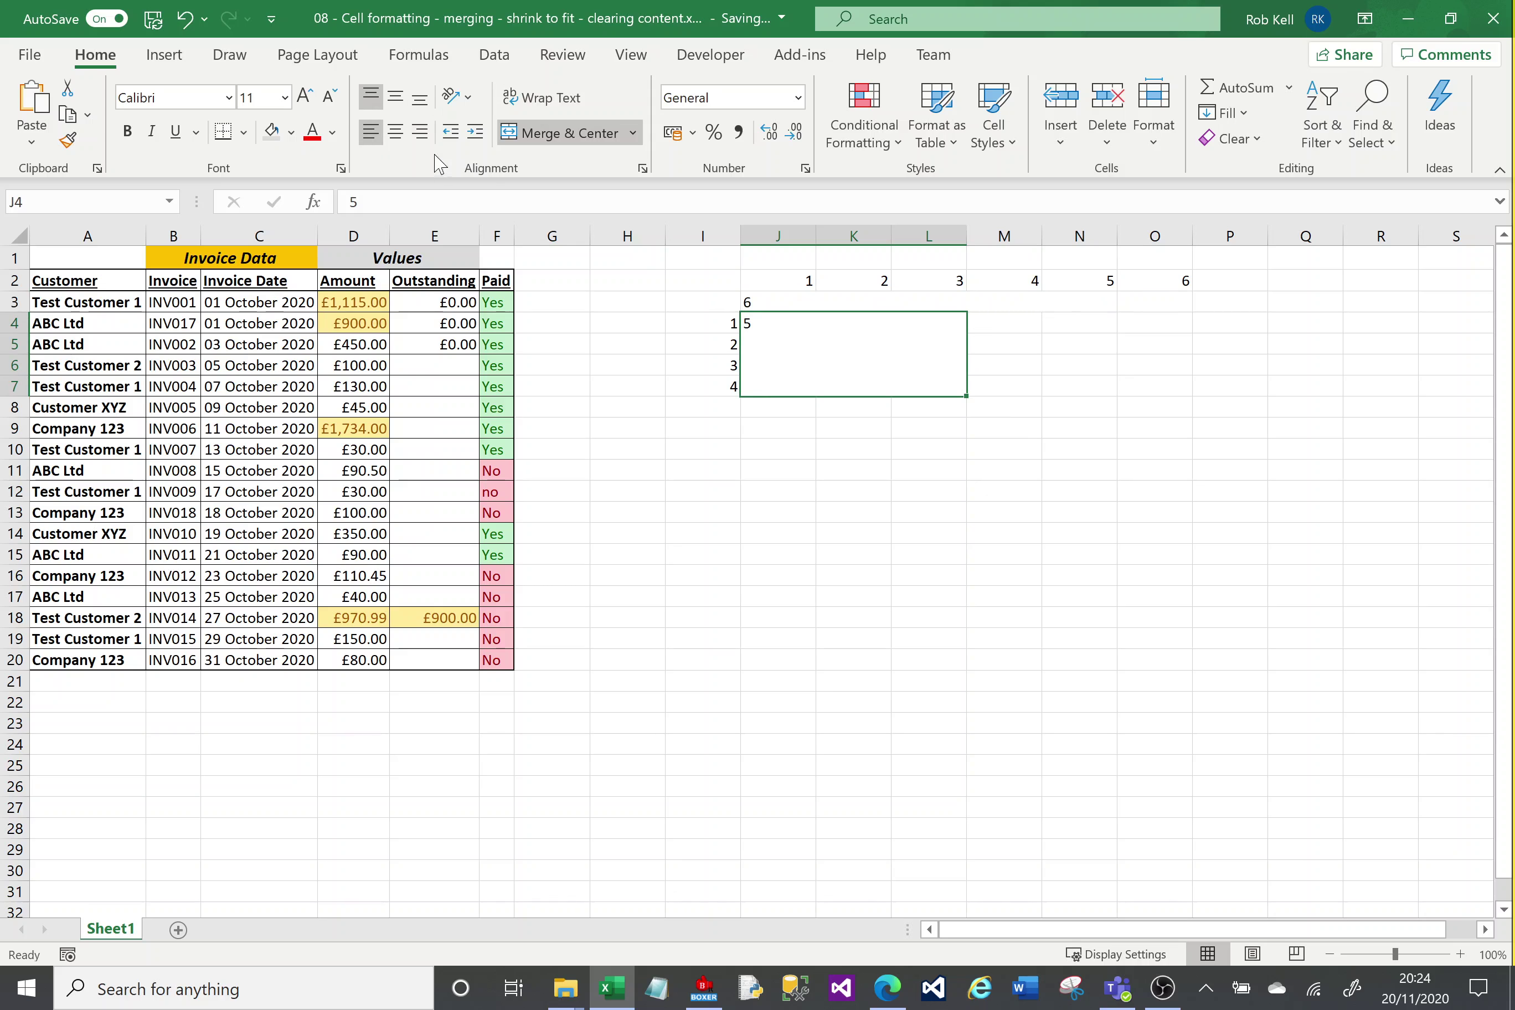
Center the 5 horizontally and vertically within the merged block J4:L7
left_click(395, 132)
left_click(395, 96)
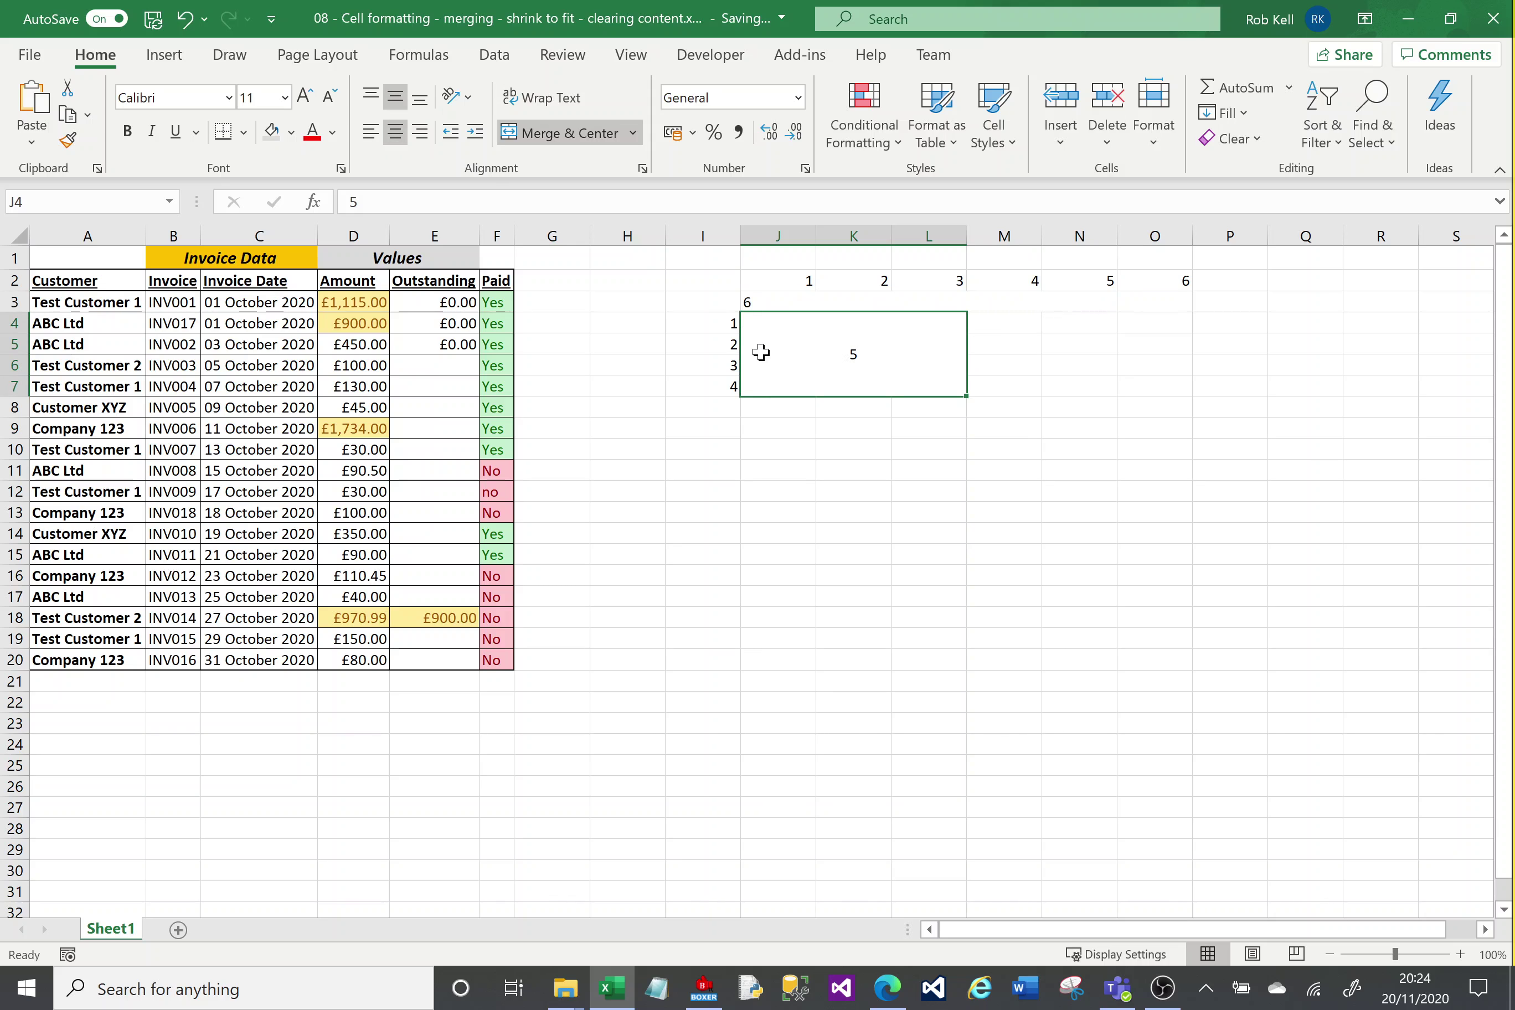
left_click(808, 487)
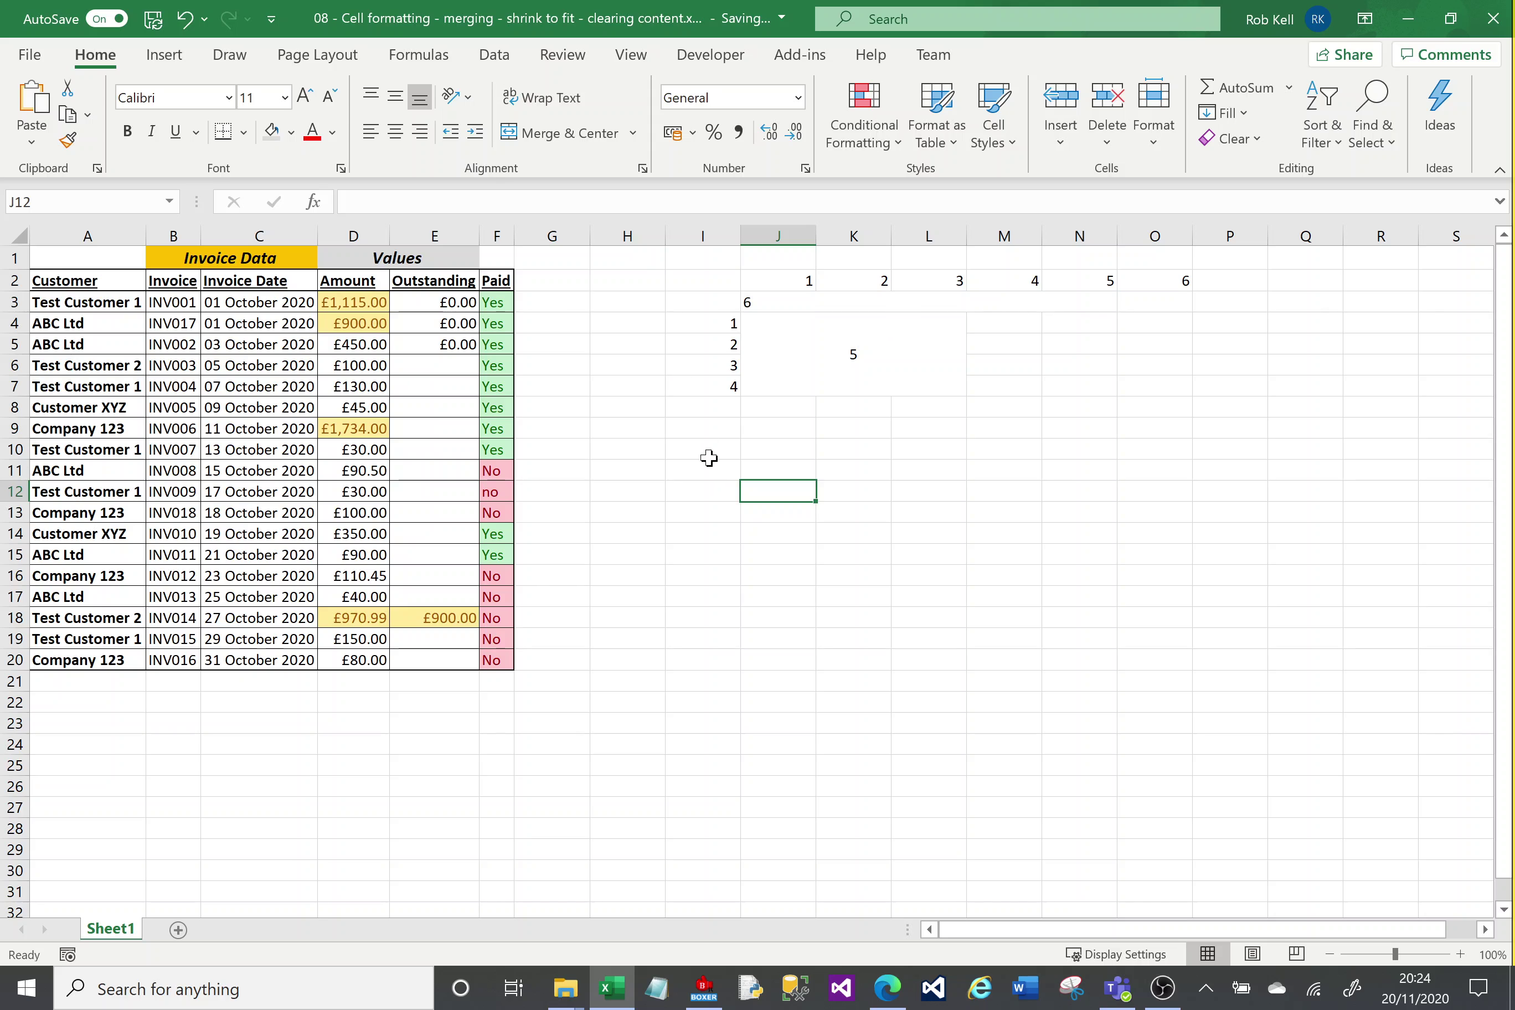
Merge and center cells I10 to L10, and set the merged cell to left alignment
left_click_drag(709, 452, 913, 450)
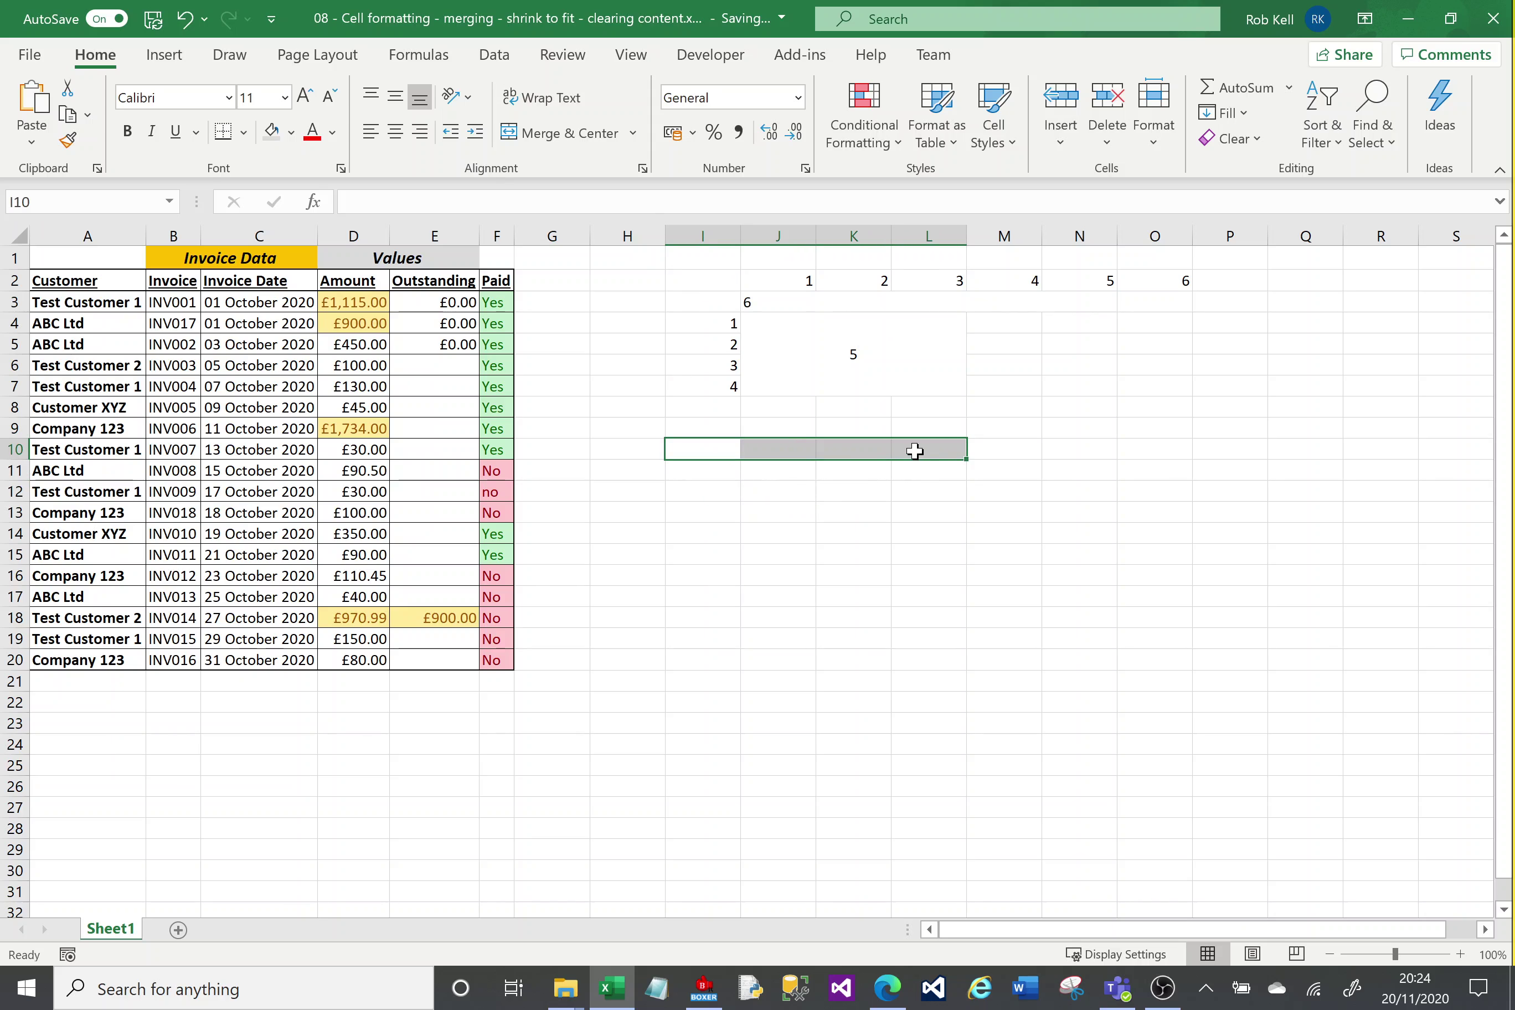
left_click(534, 132)
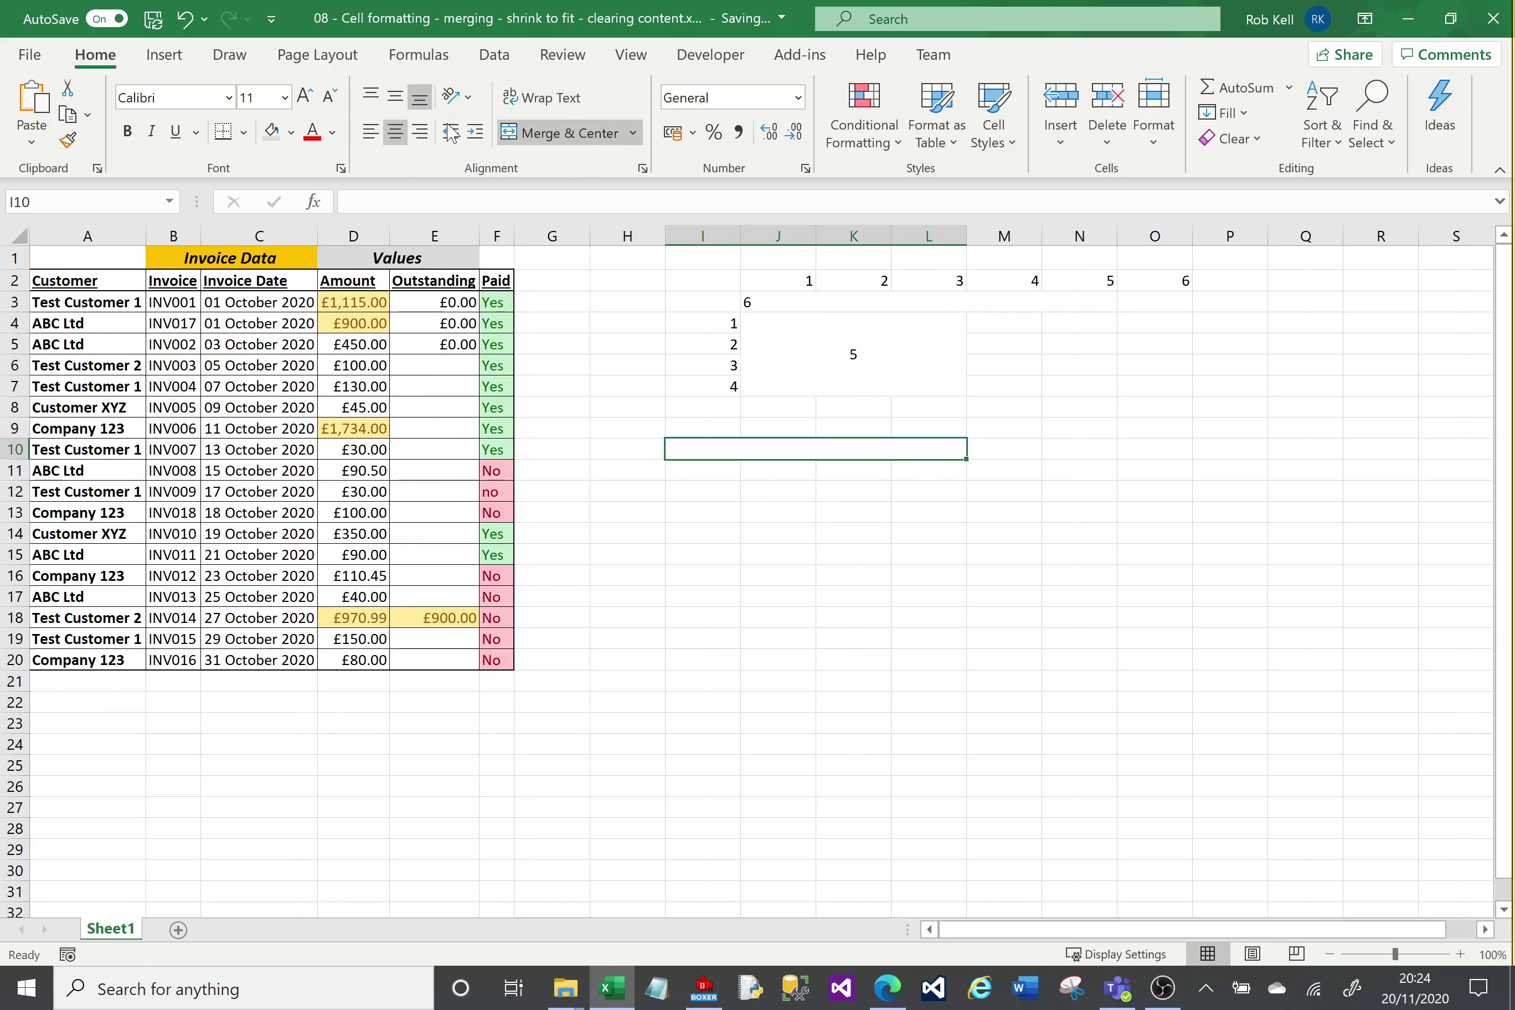
left_click(375, 138)
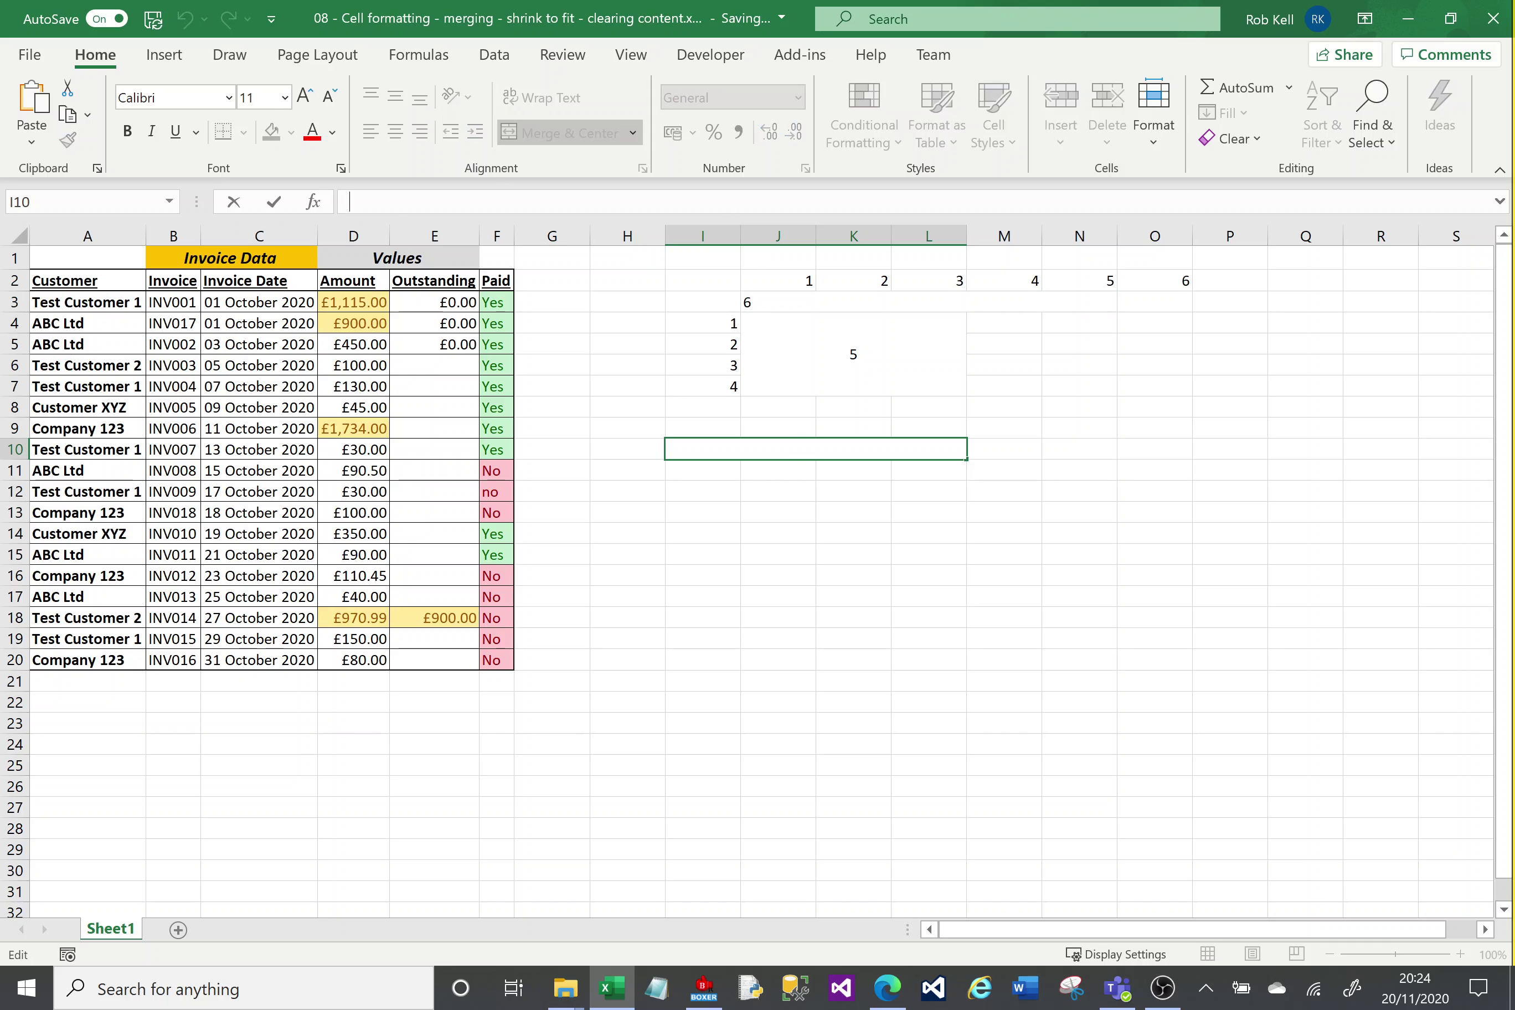
Enter the text "A lot of text. Too much for this cell?" in the merged cell I10:L10
type("A")
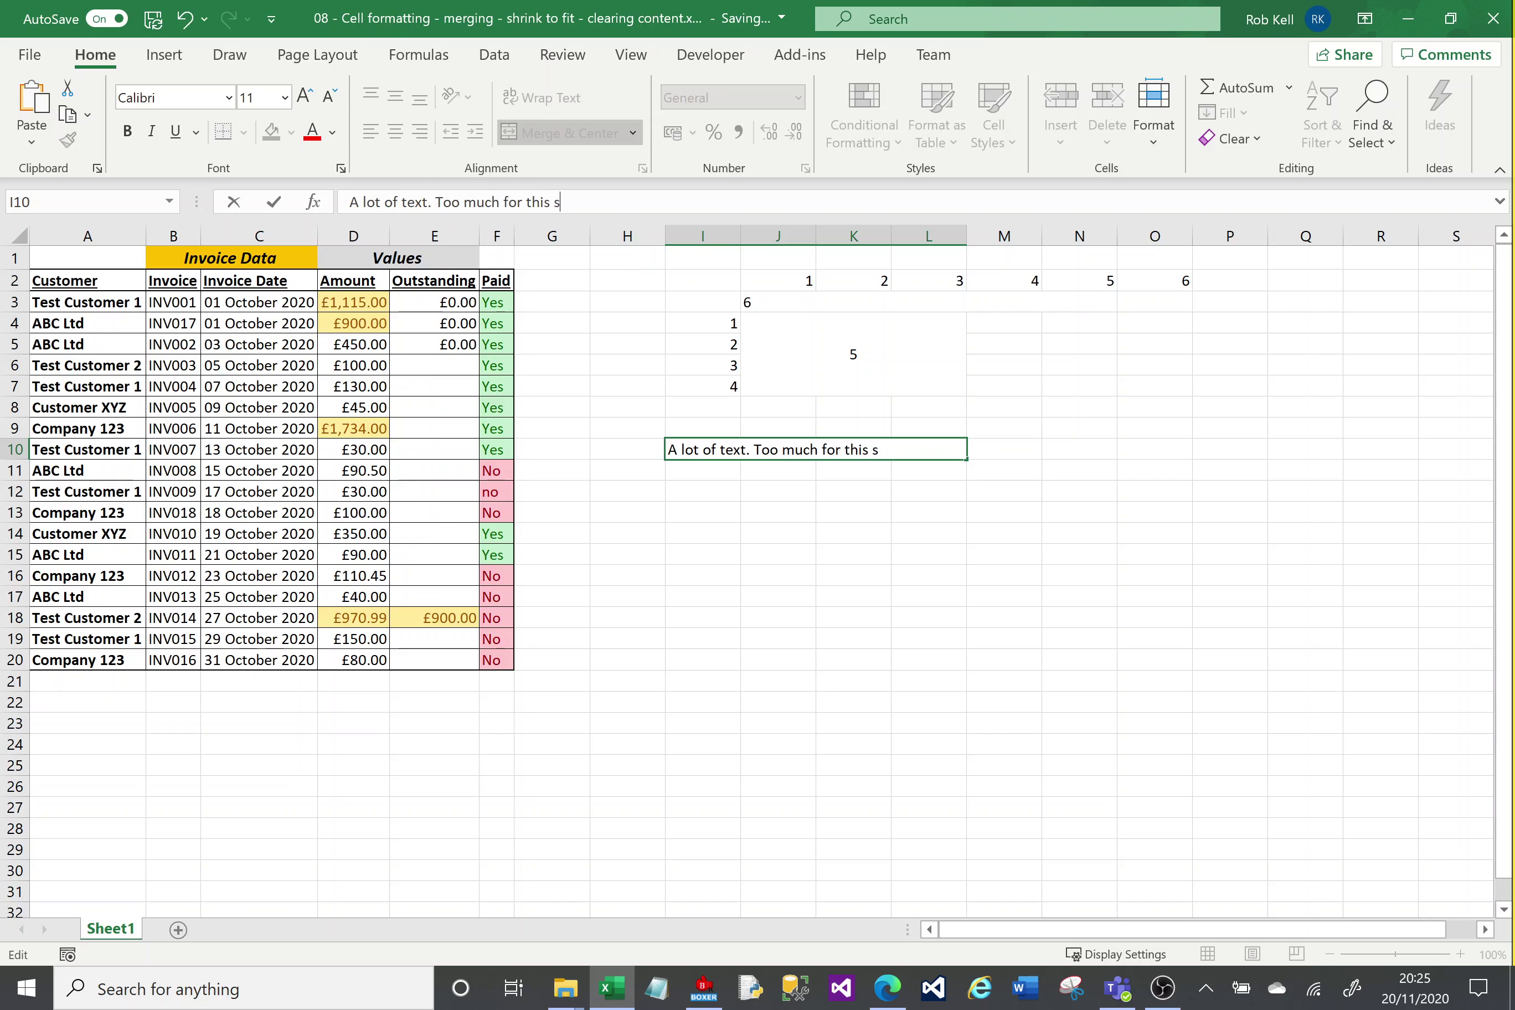
type("cell?")
key("Return")
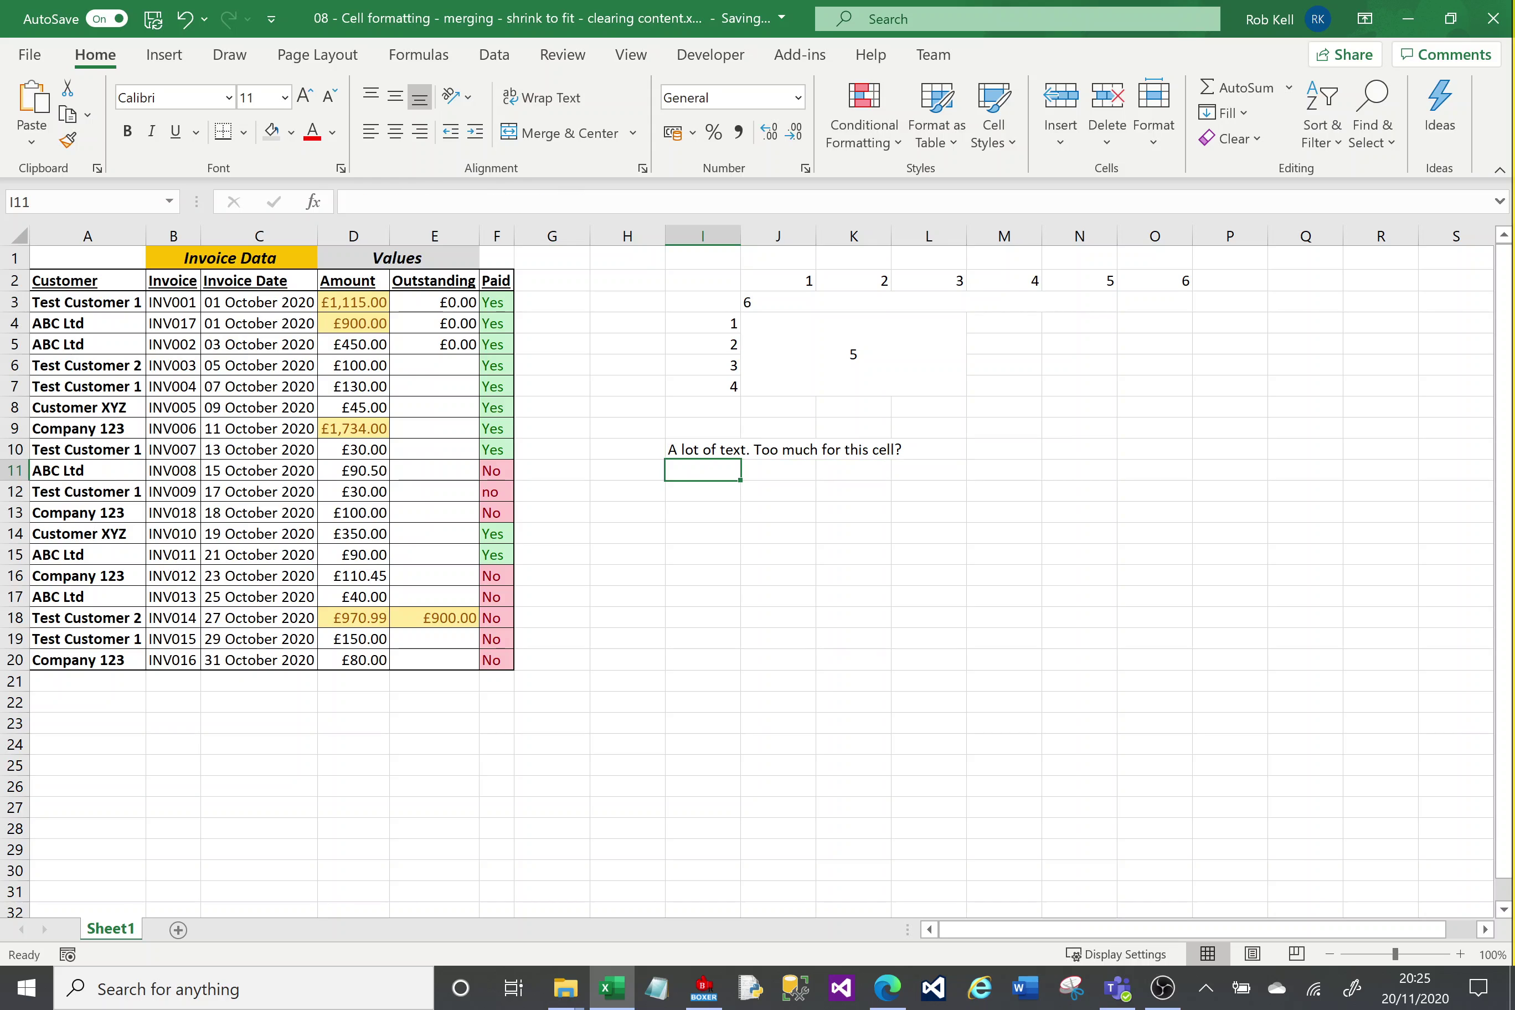
Append "Way too much." to the text in the merged cell I10:L10
left_click(782, 450)
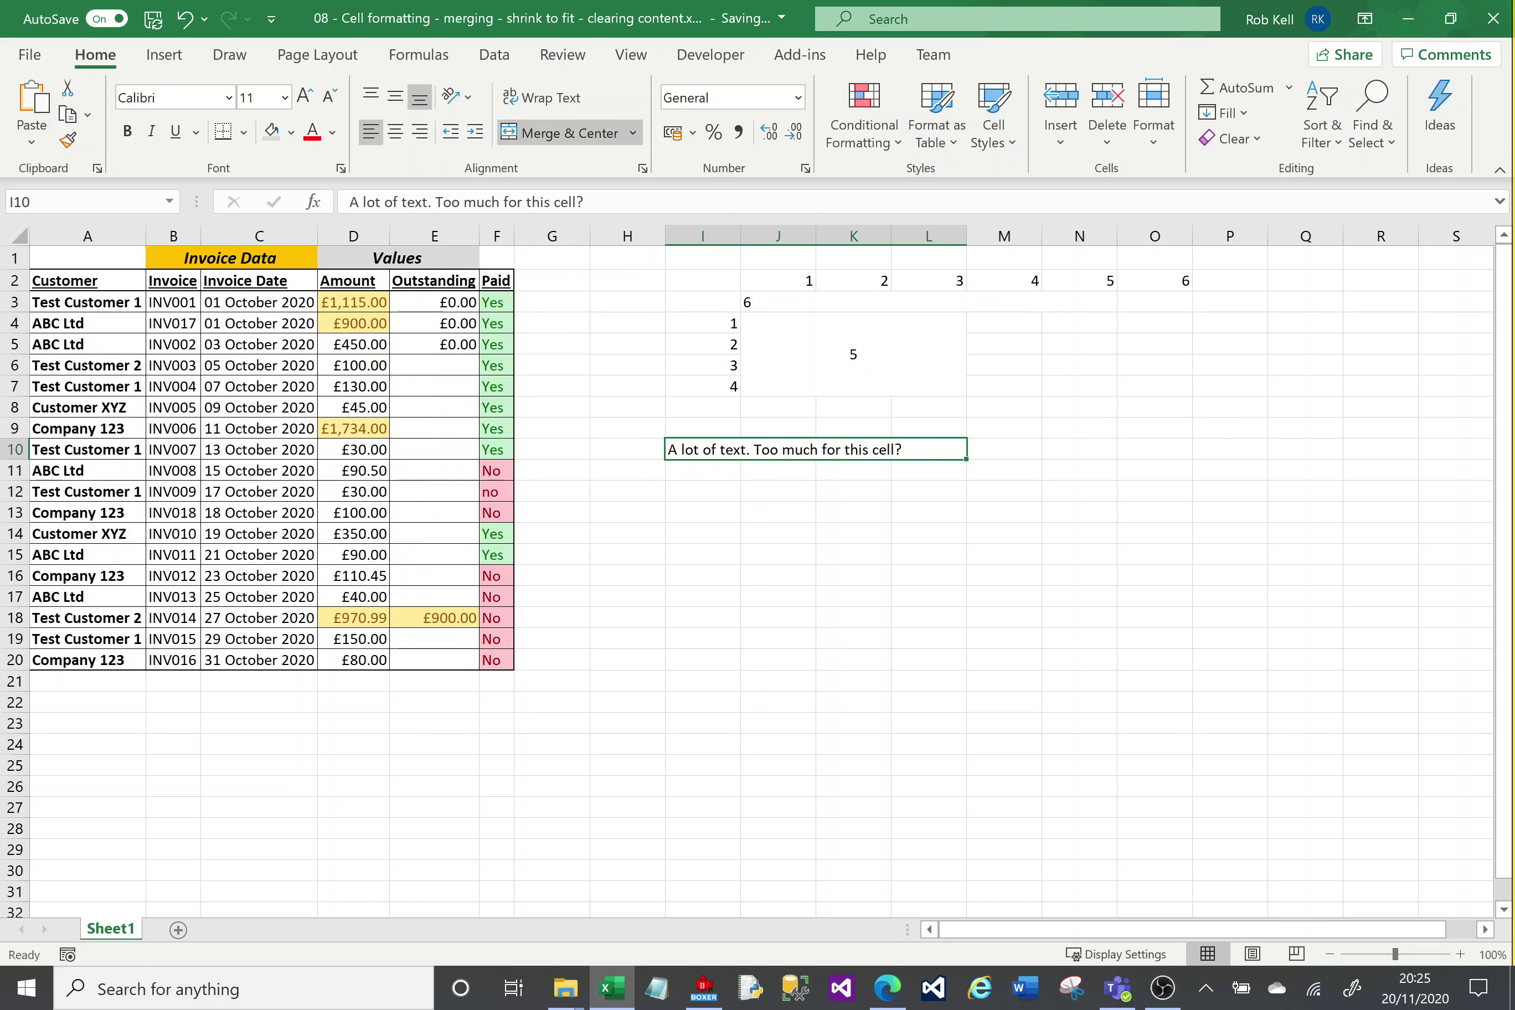
left_click(584, 202)
type("Way t")
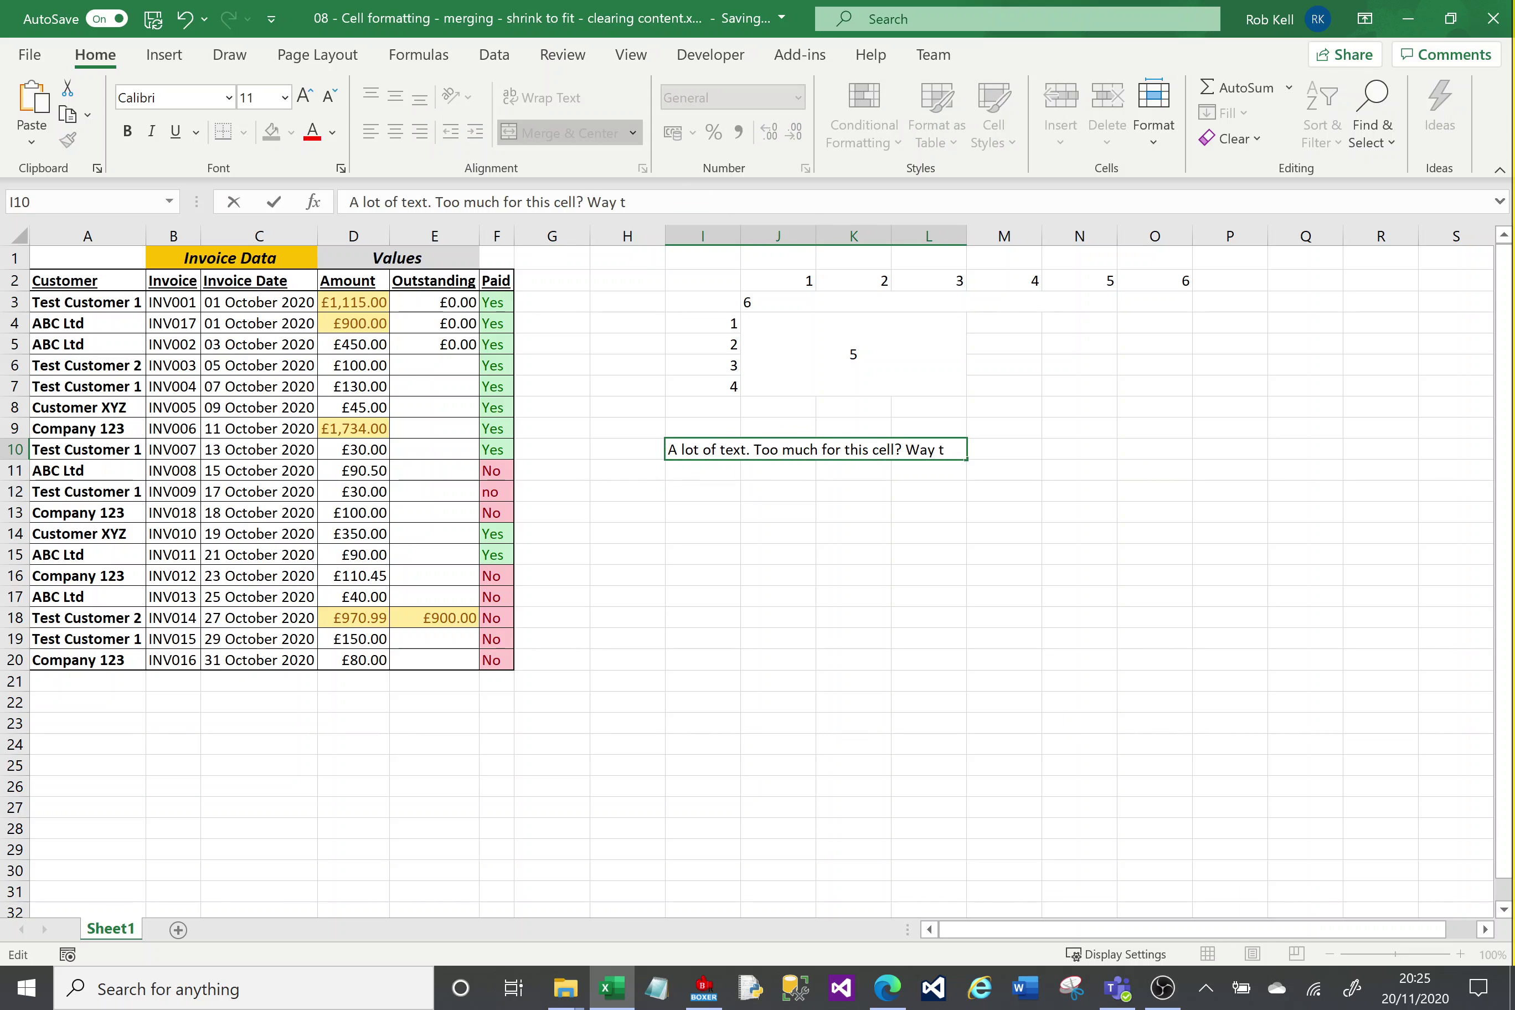
type("oo much")
key("Return")
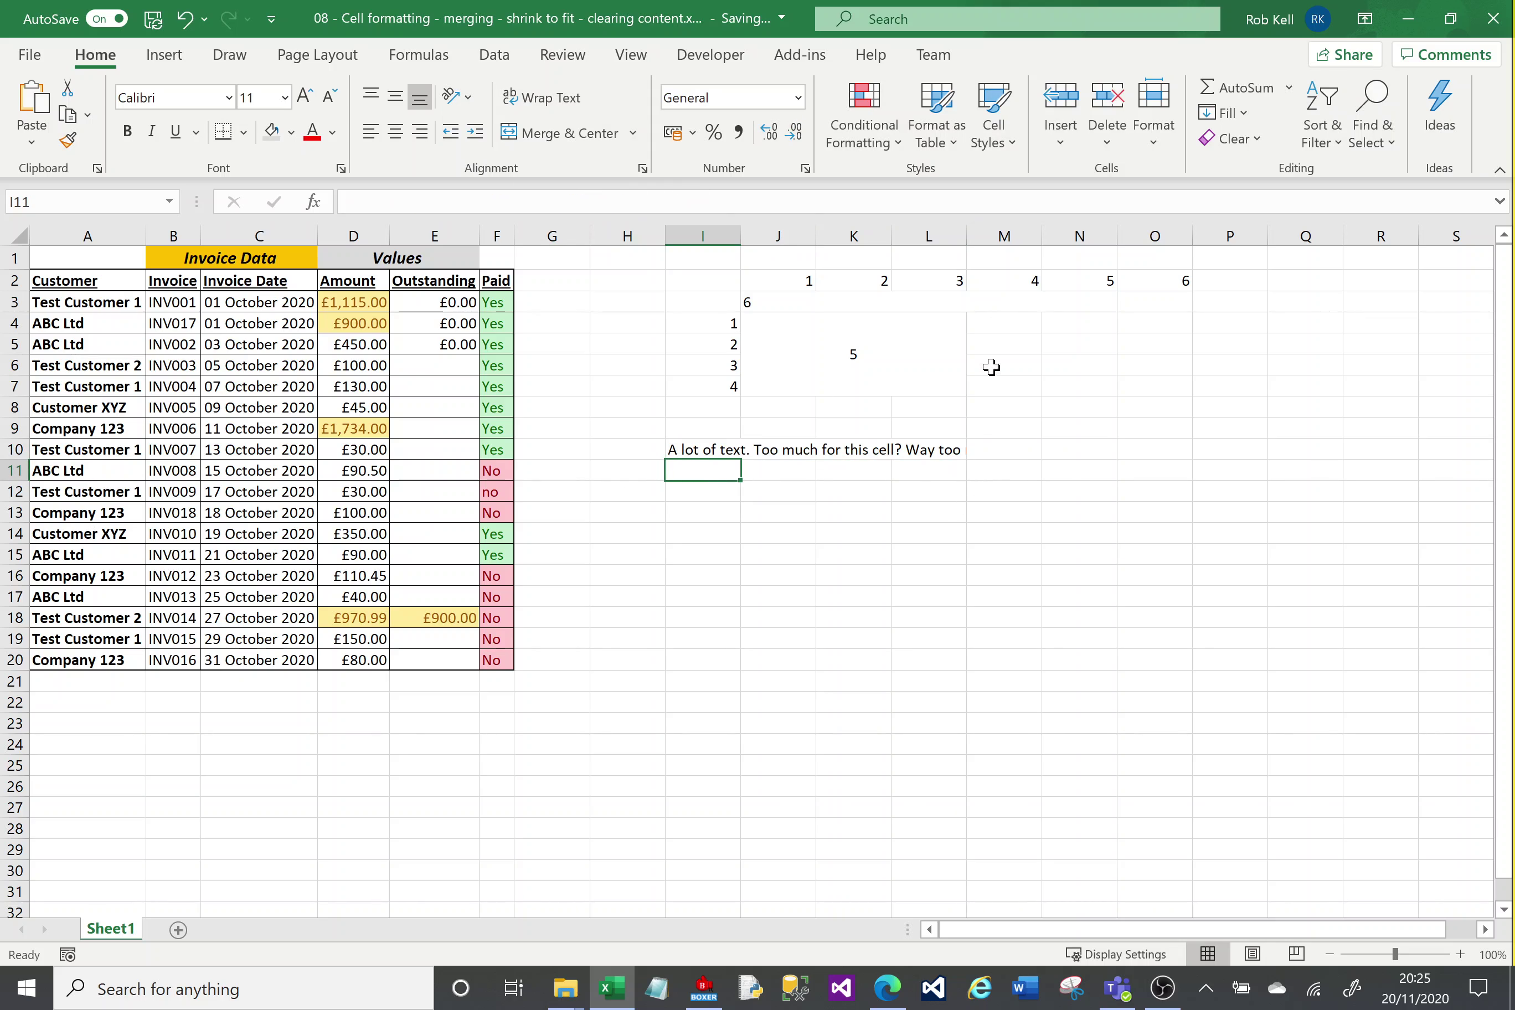
Apply shrink to fit to the overflowing text in the merged cell I10:L10
left_click(1000, 456)
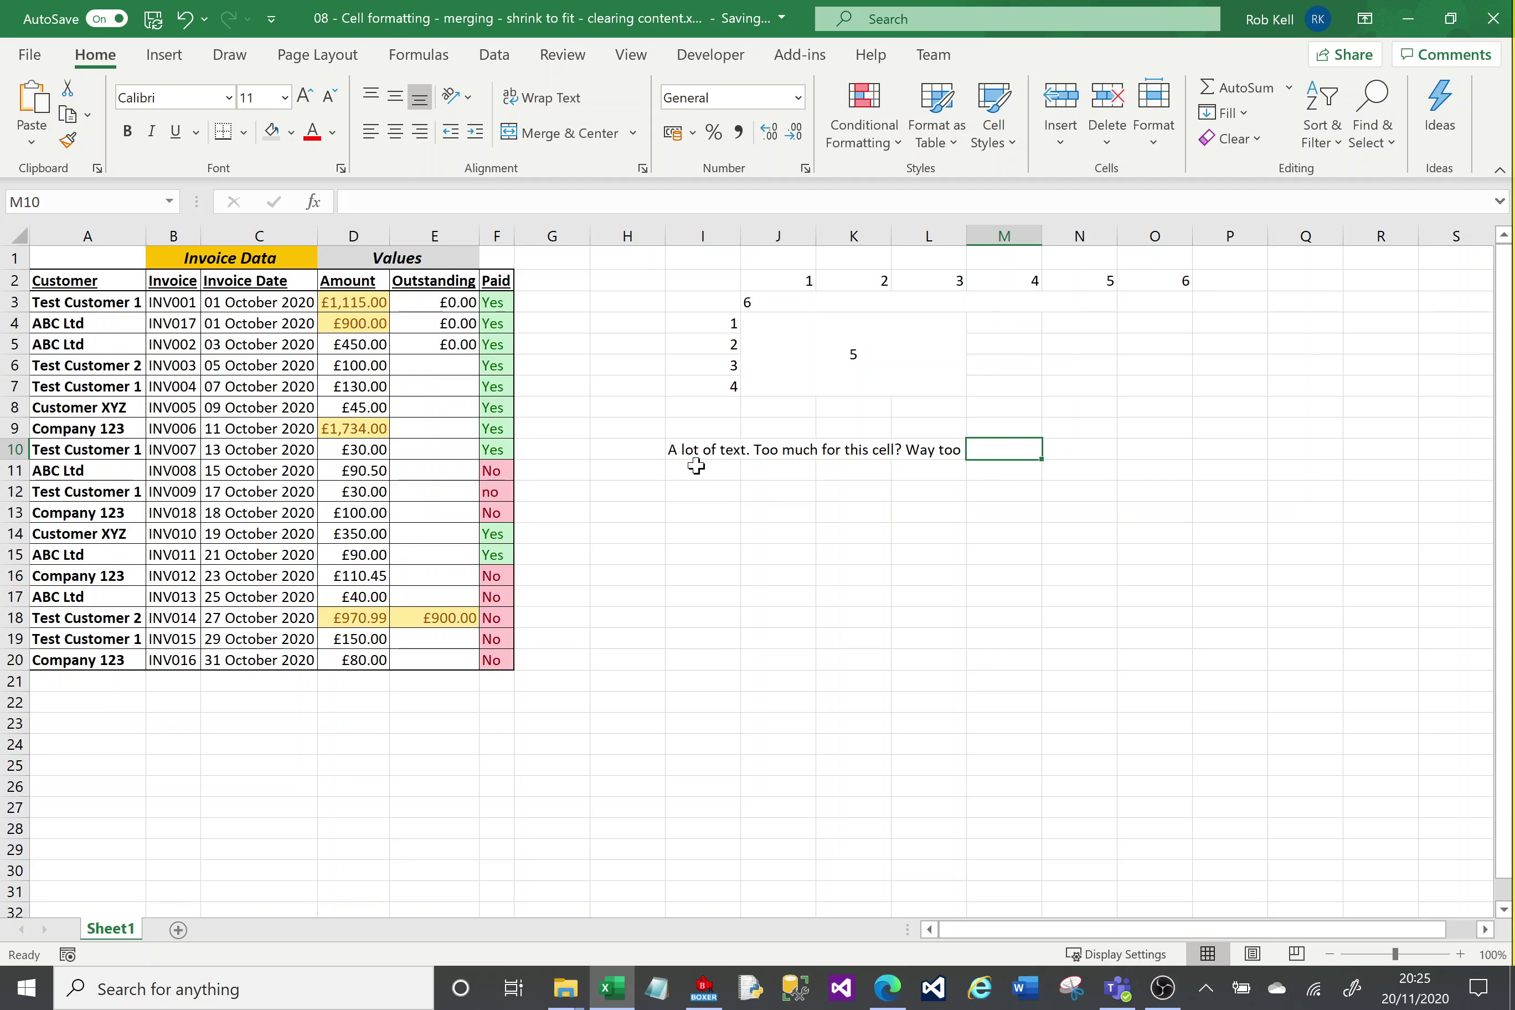
left_click(681, 450)
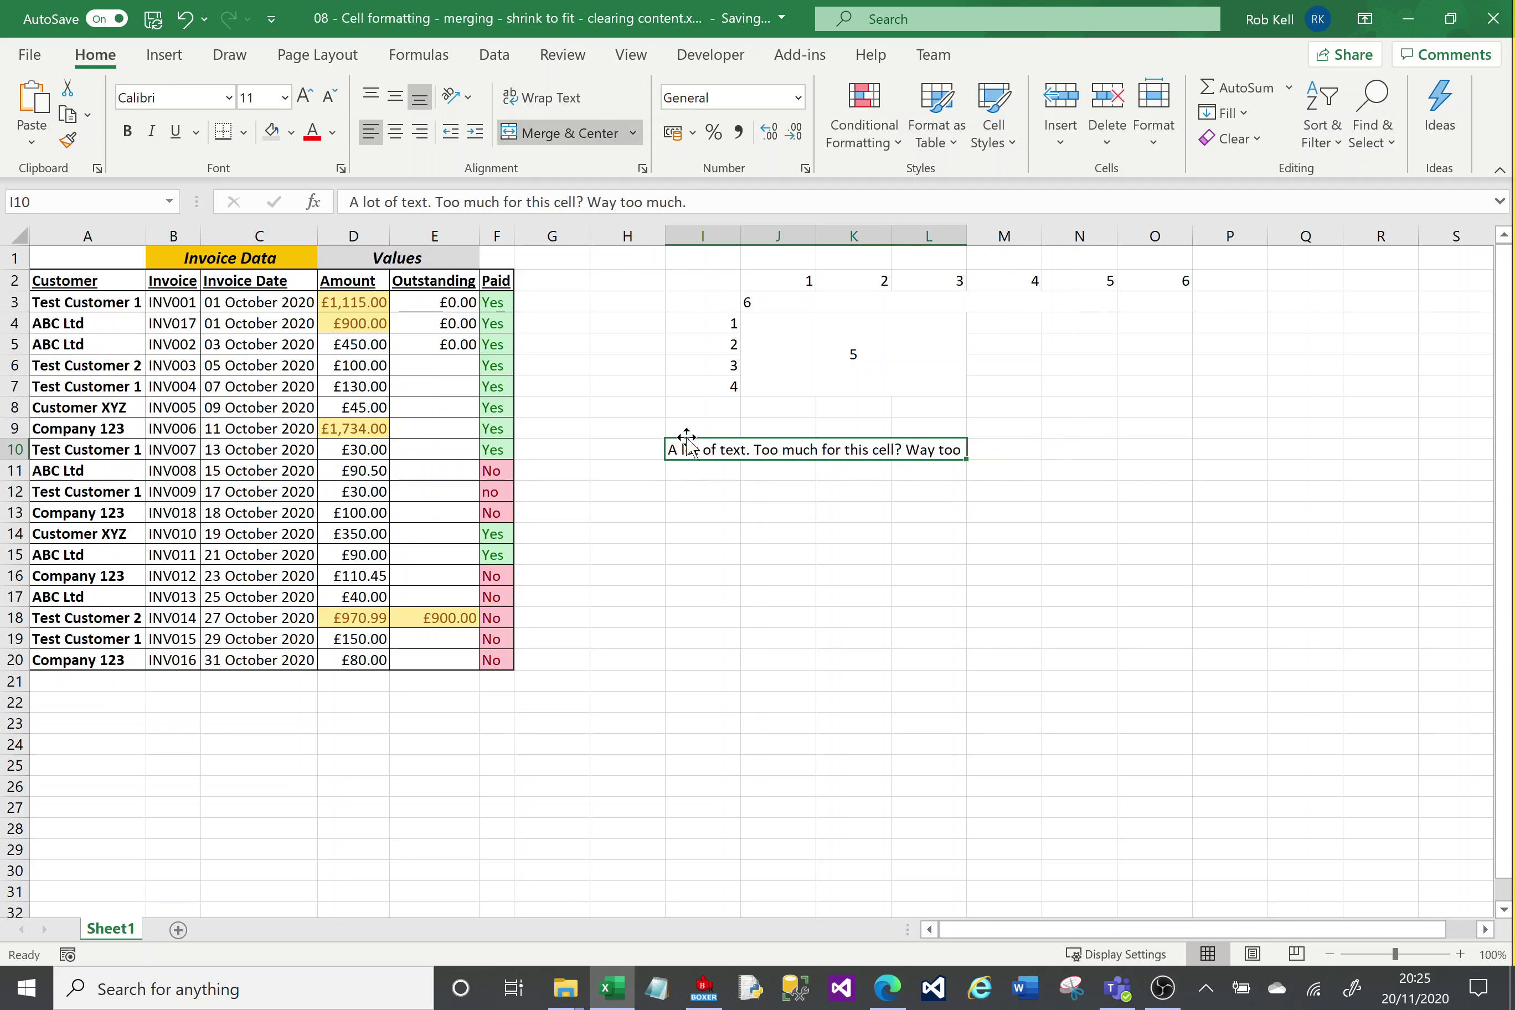
left_click(644, 170)
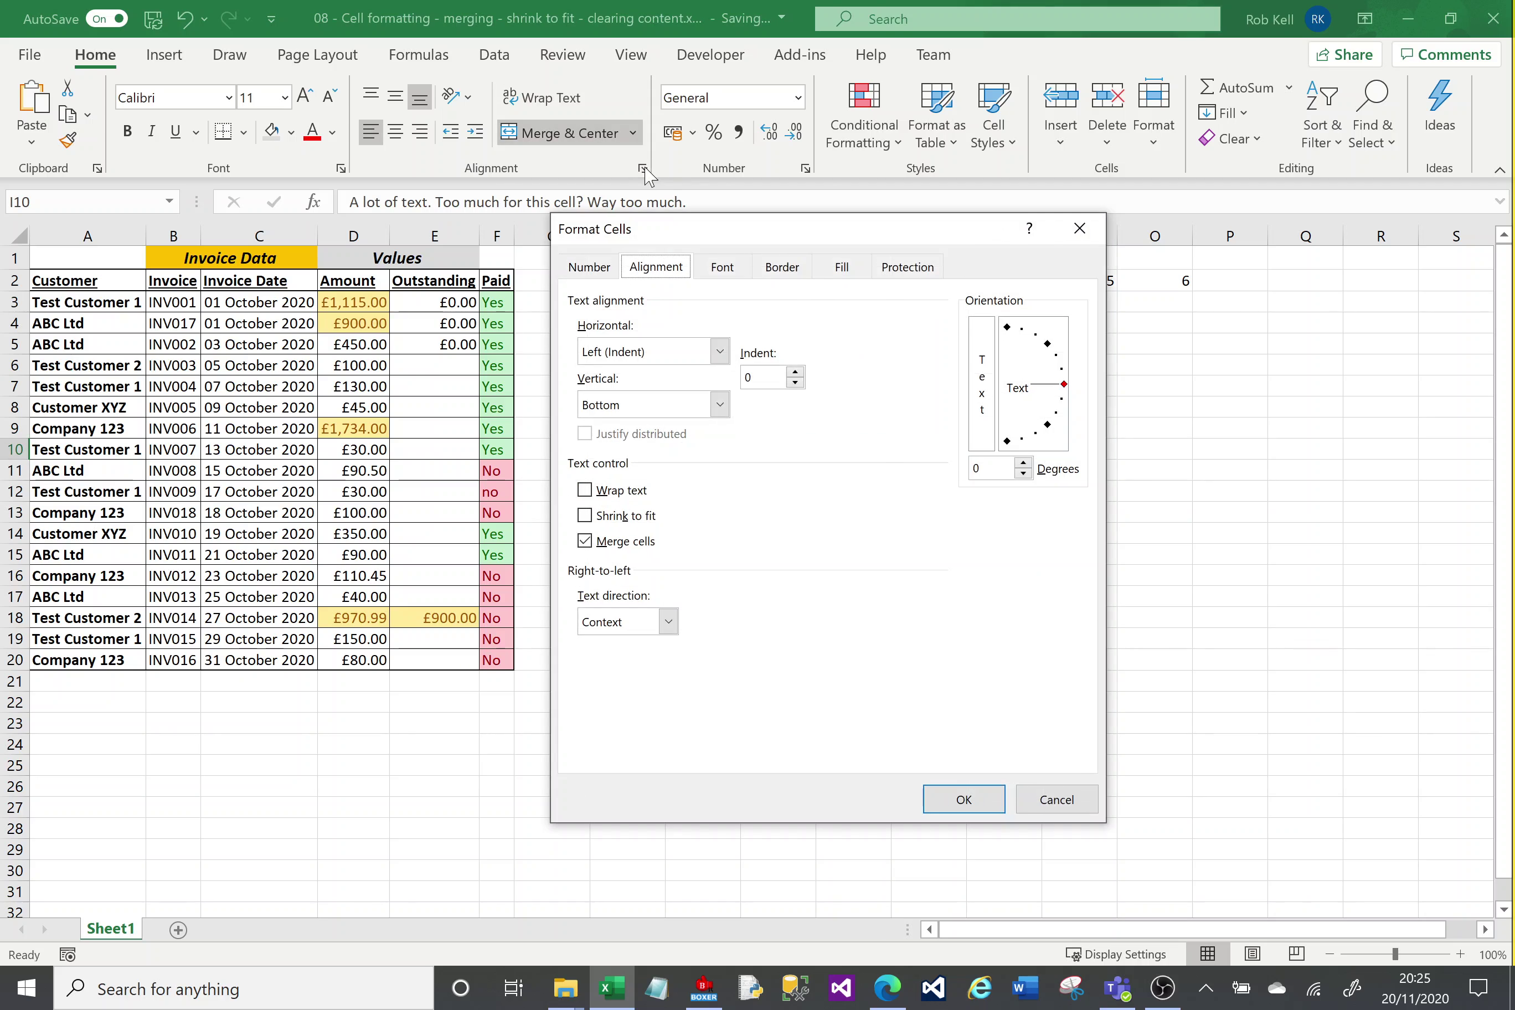
left_click(585, 516)
left_click(952, 815)
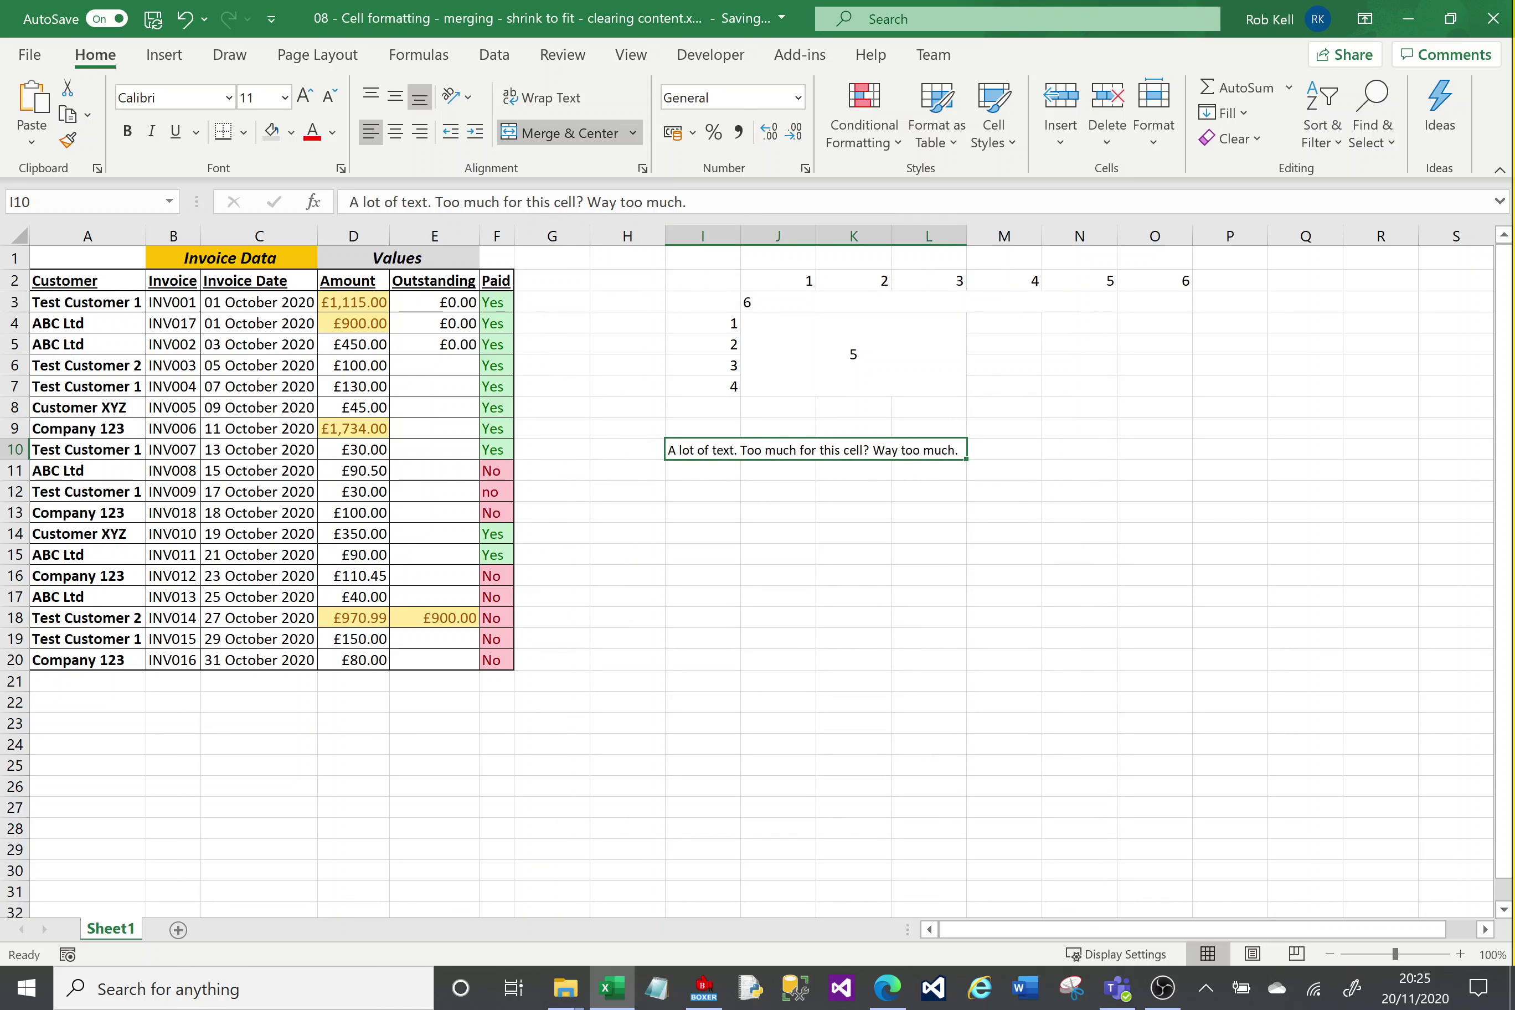
Append "Type more." to the text in the merged cell I10:L10
key("F2")
type("Type mo")
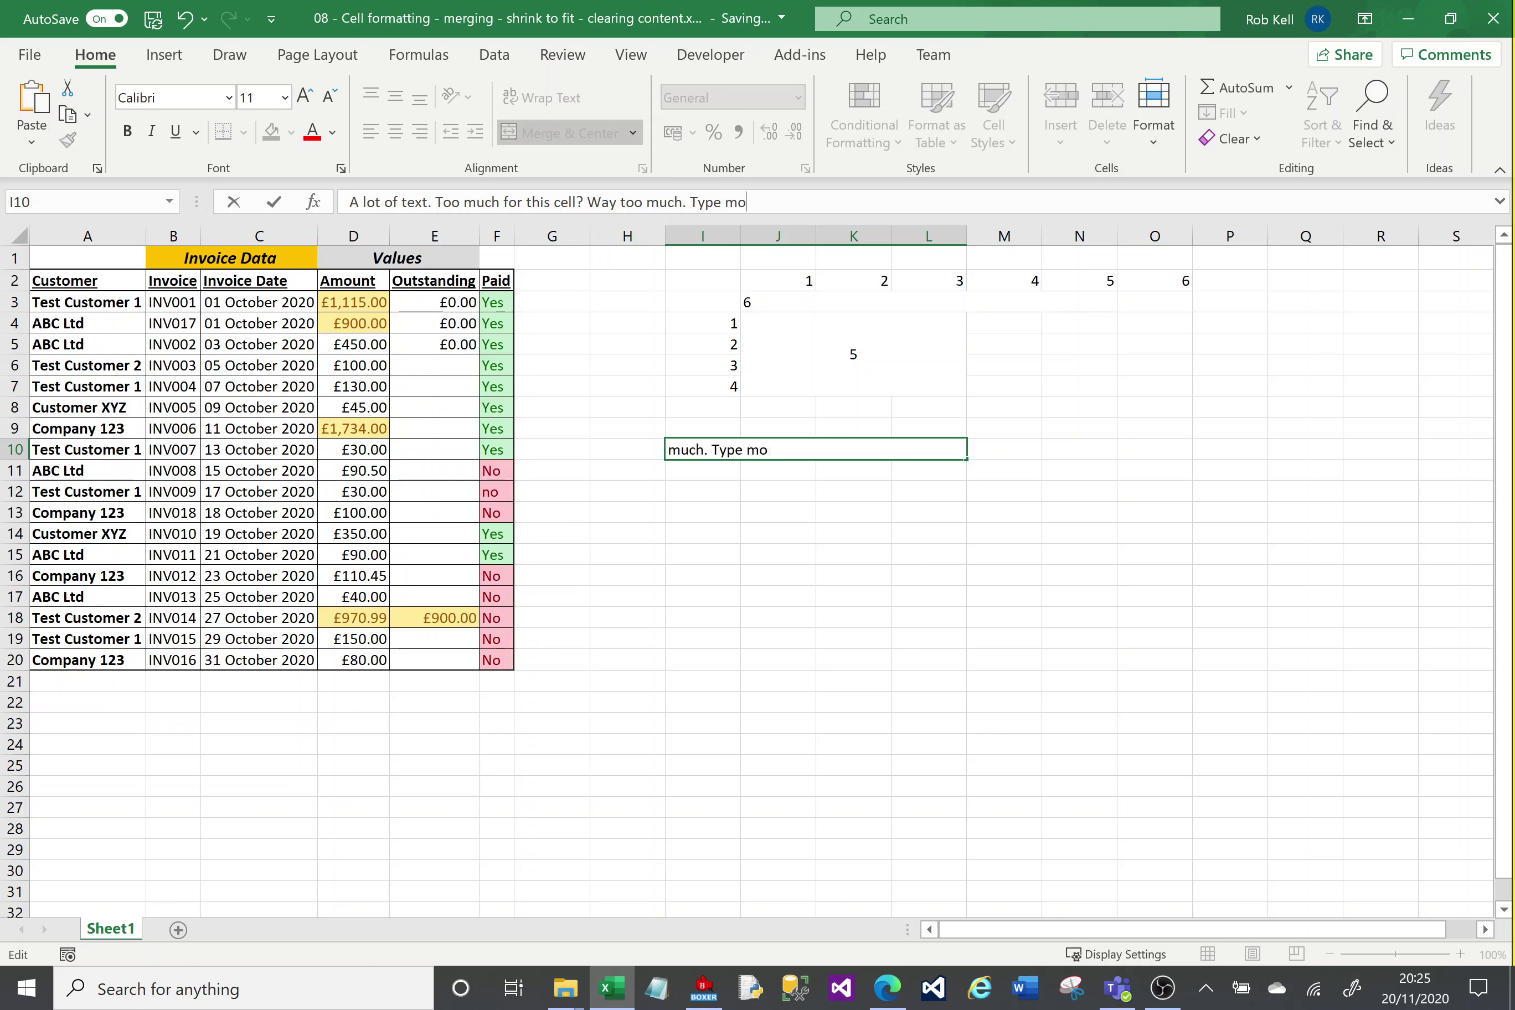
type("re.")
key("Return")
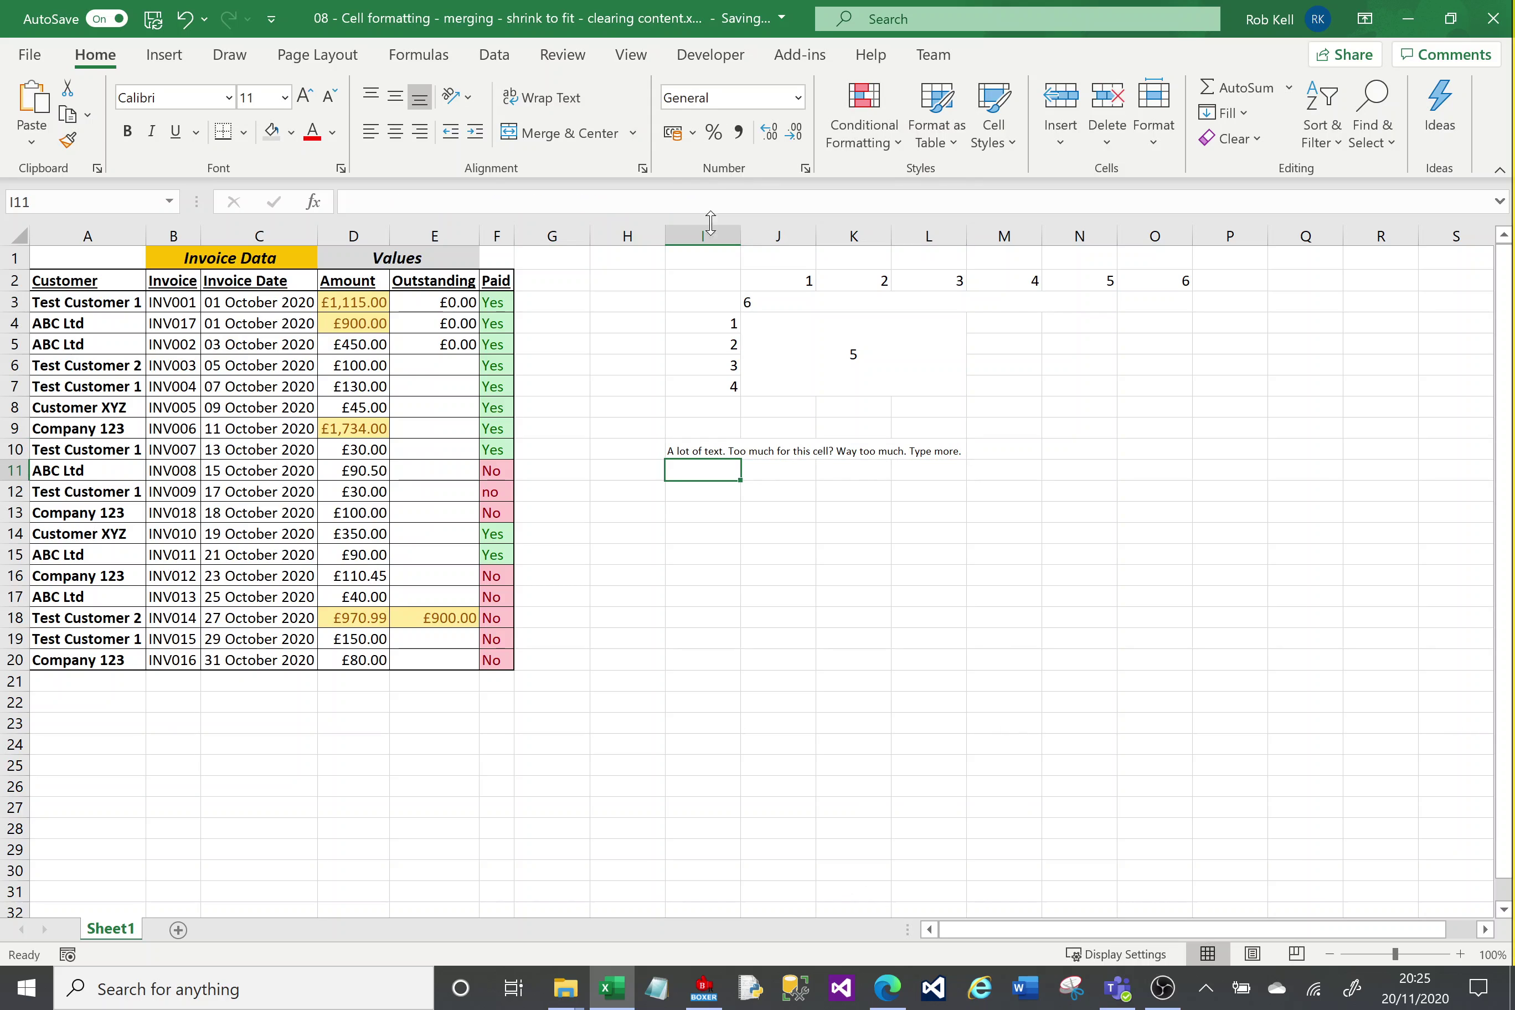
Check the text control options in the alignment settings of the merged cell I10:L10
left_click(695, 449)
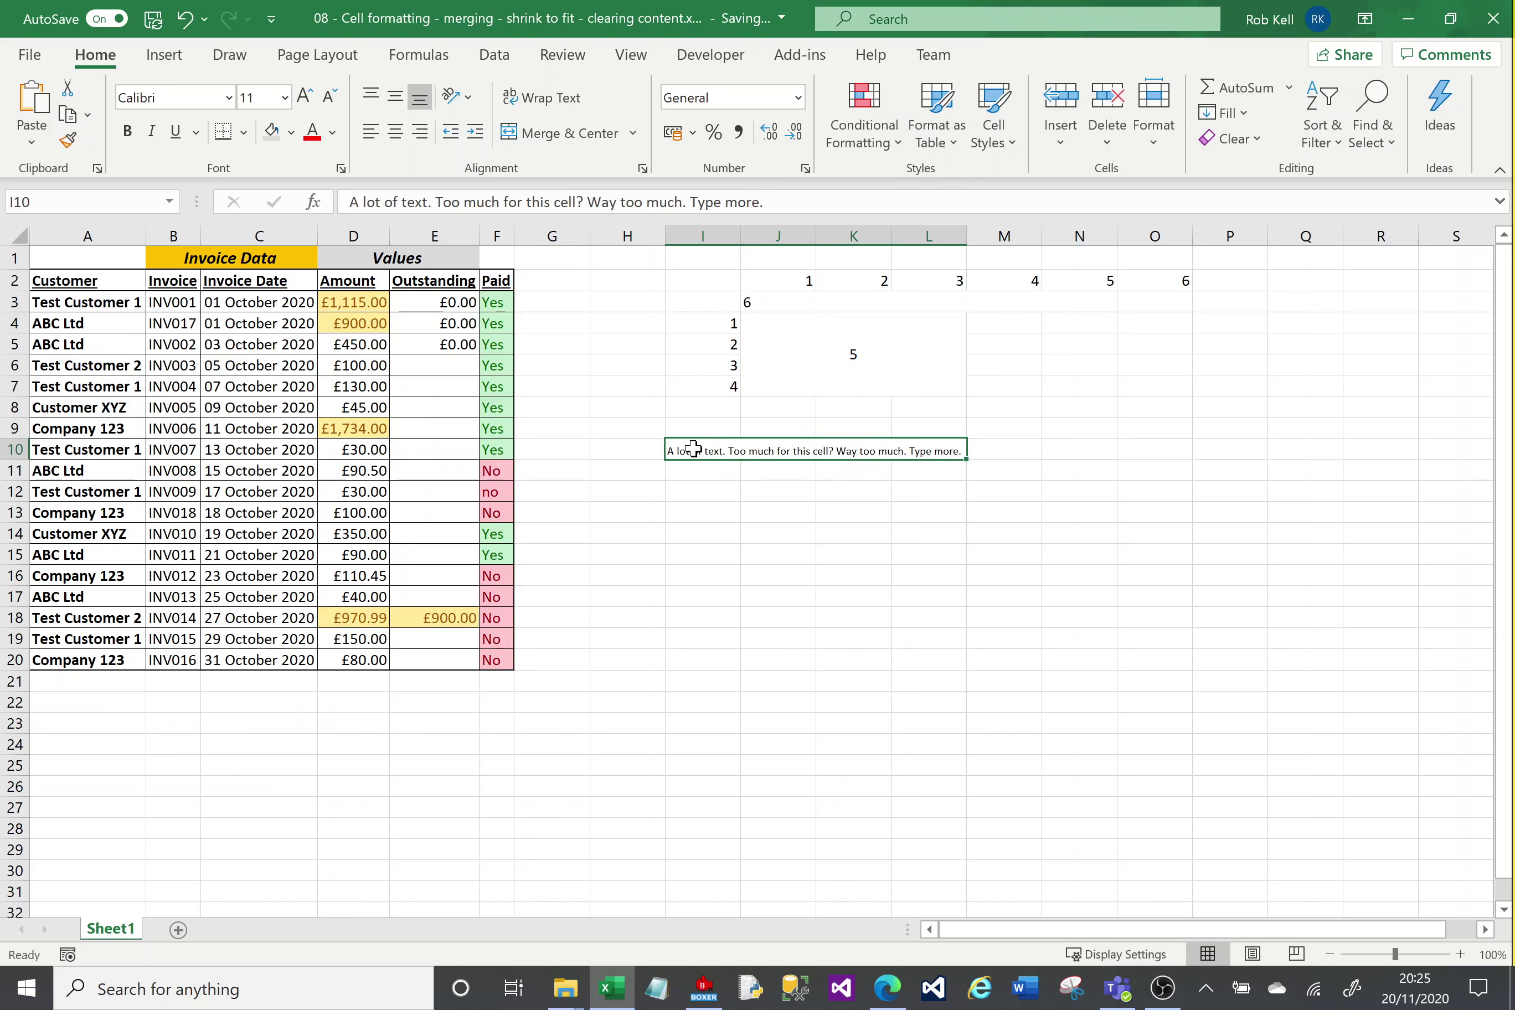
left_click(642, 170)
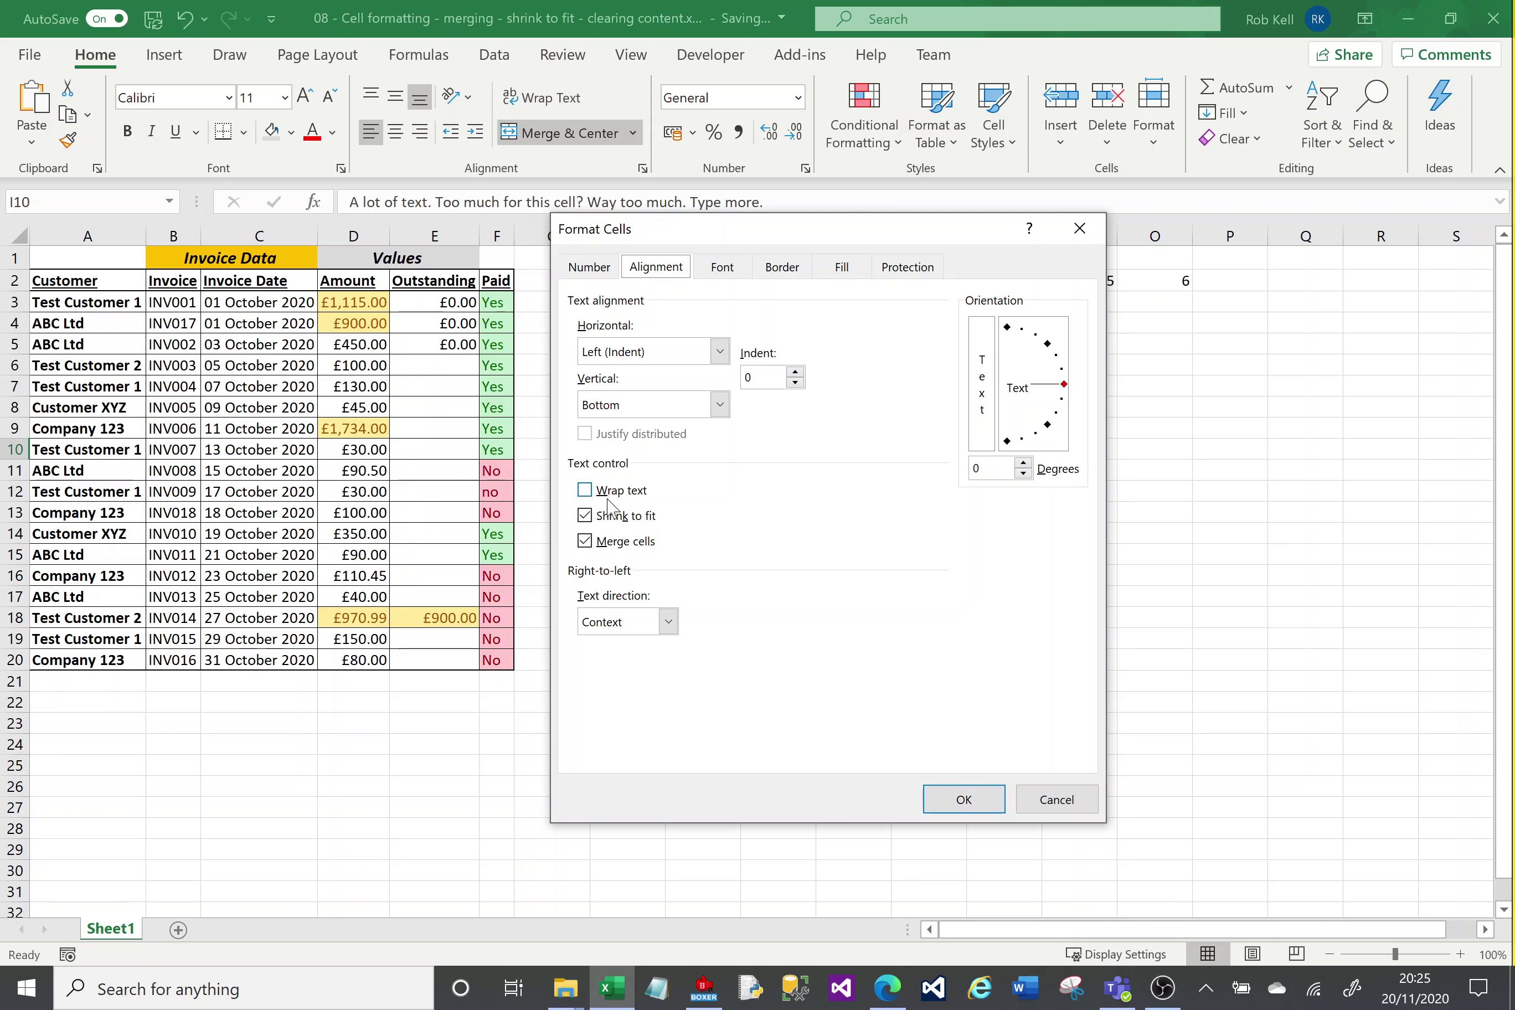
left_click(1052, 808)
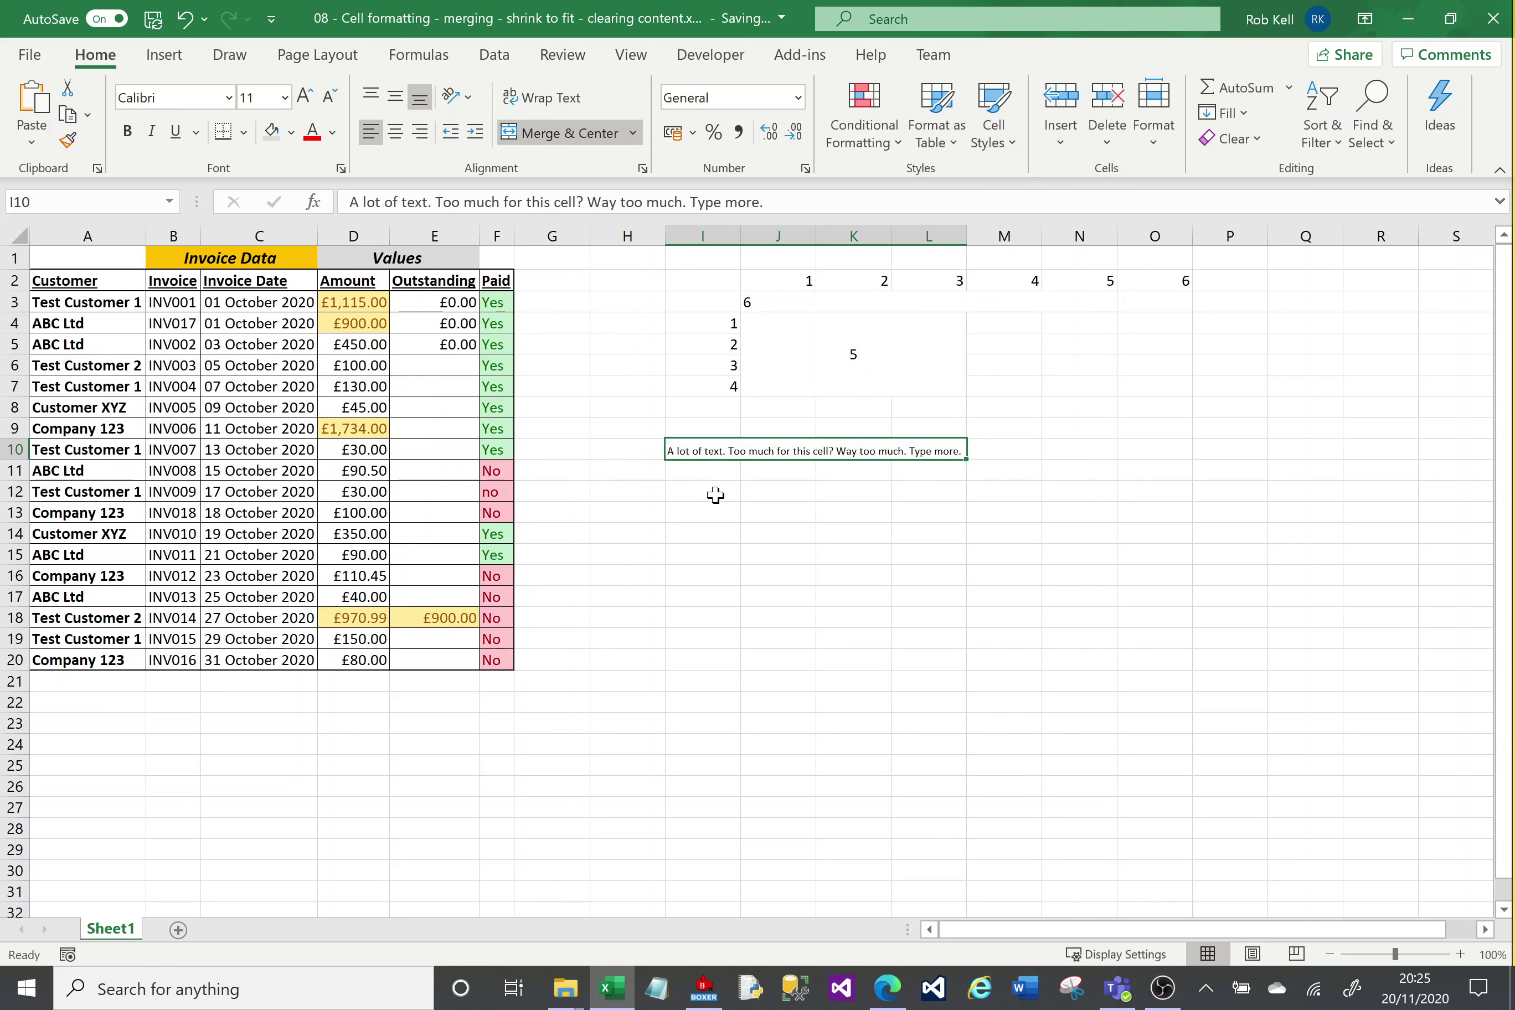
Fill cells I12 and J12 with light grey
left_click(716, 494)
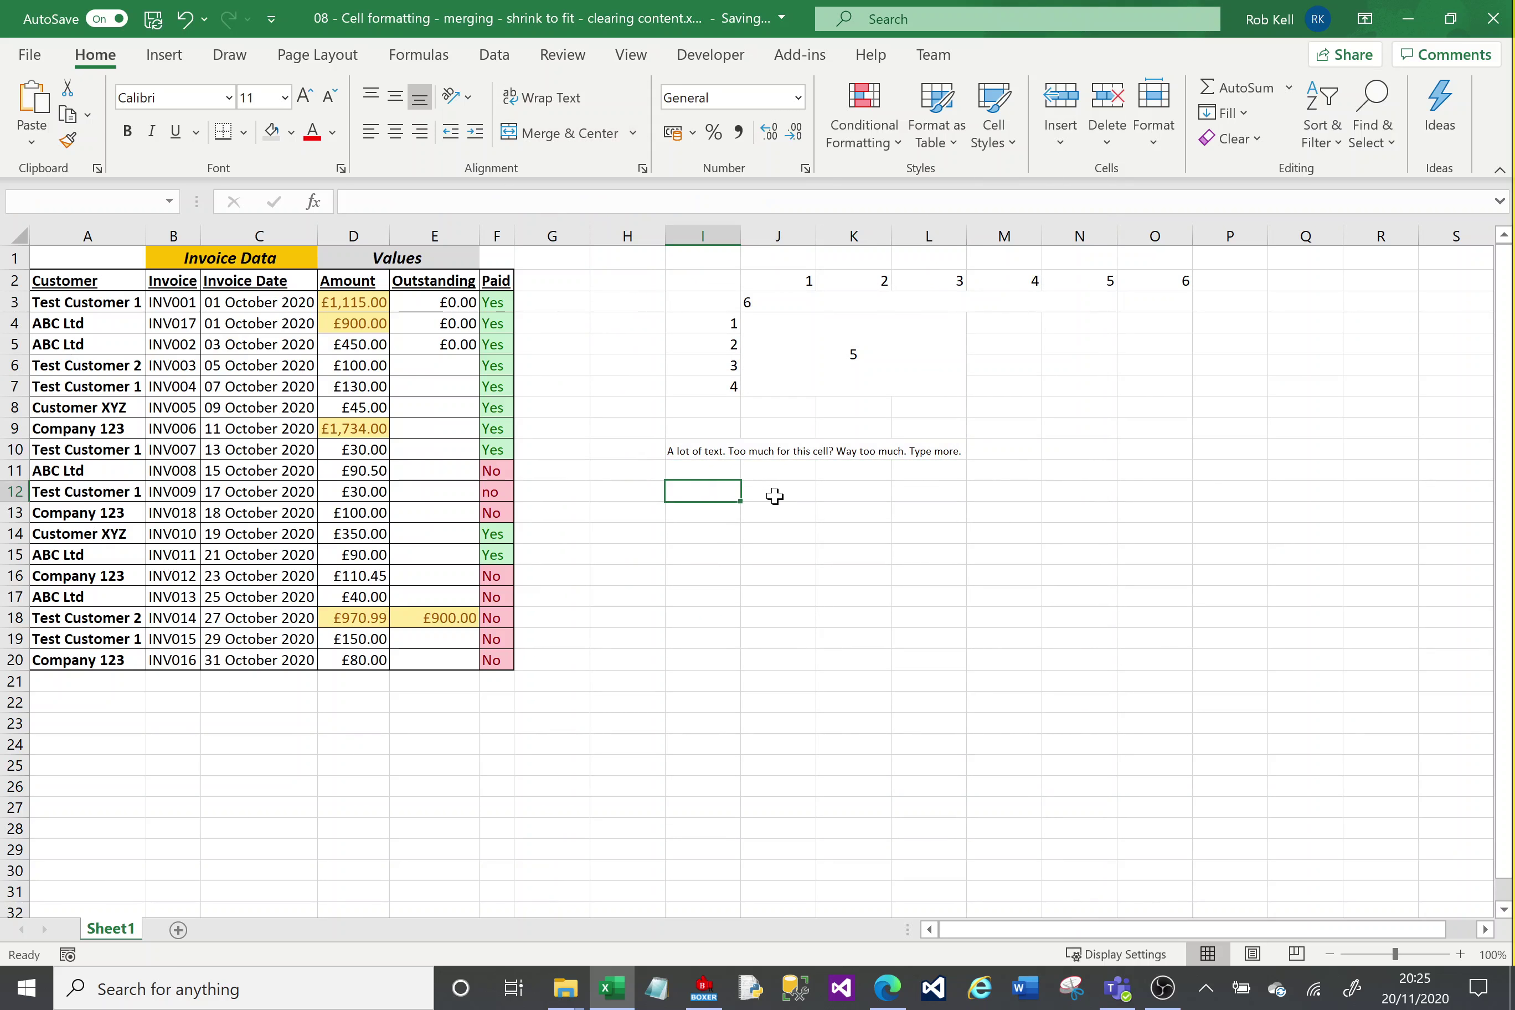
left_click_drag(774, 496, 772, 495)
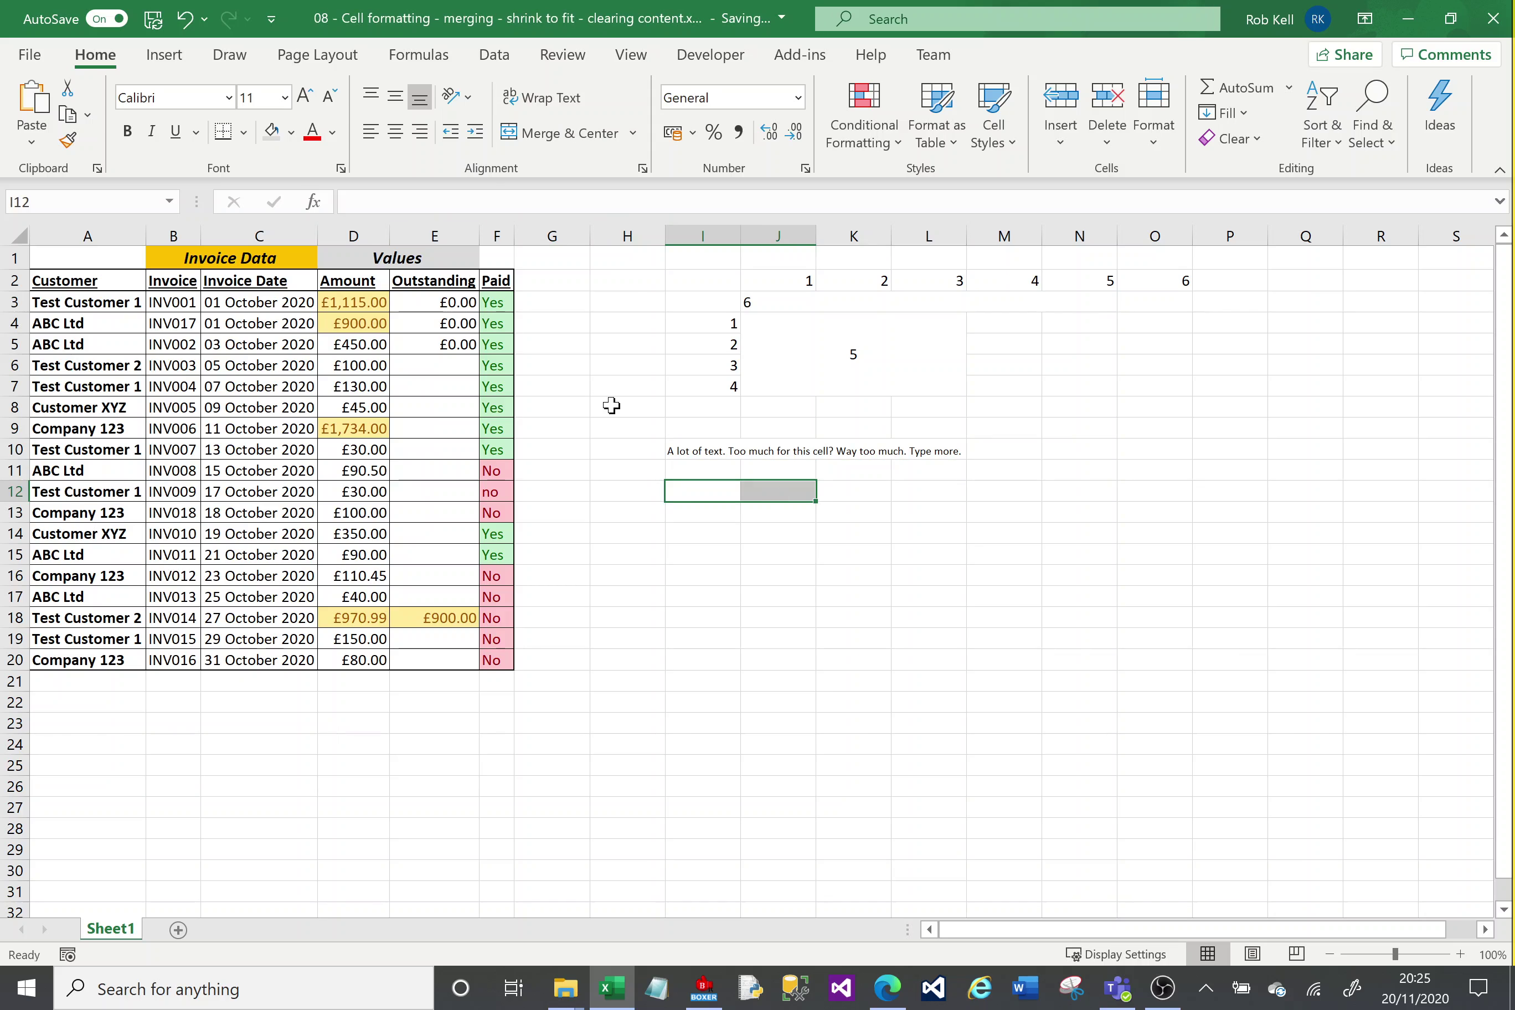
left_click(271, 132)
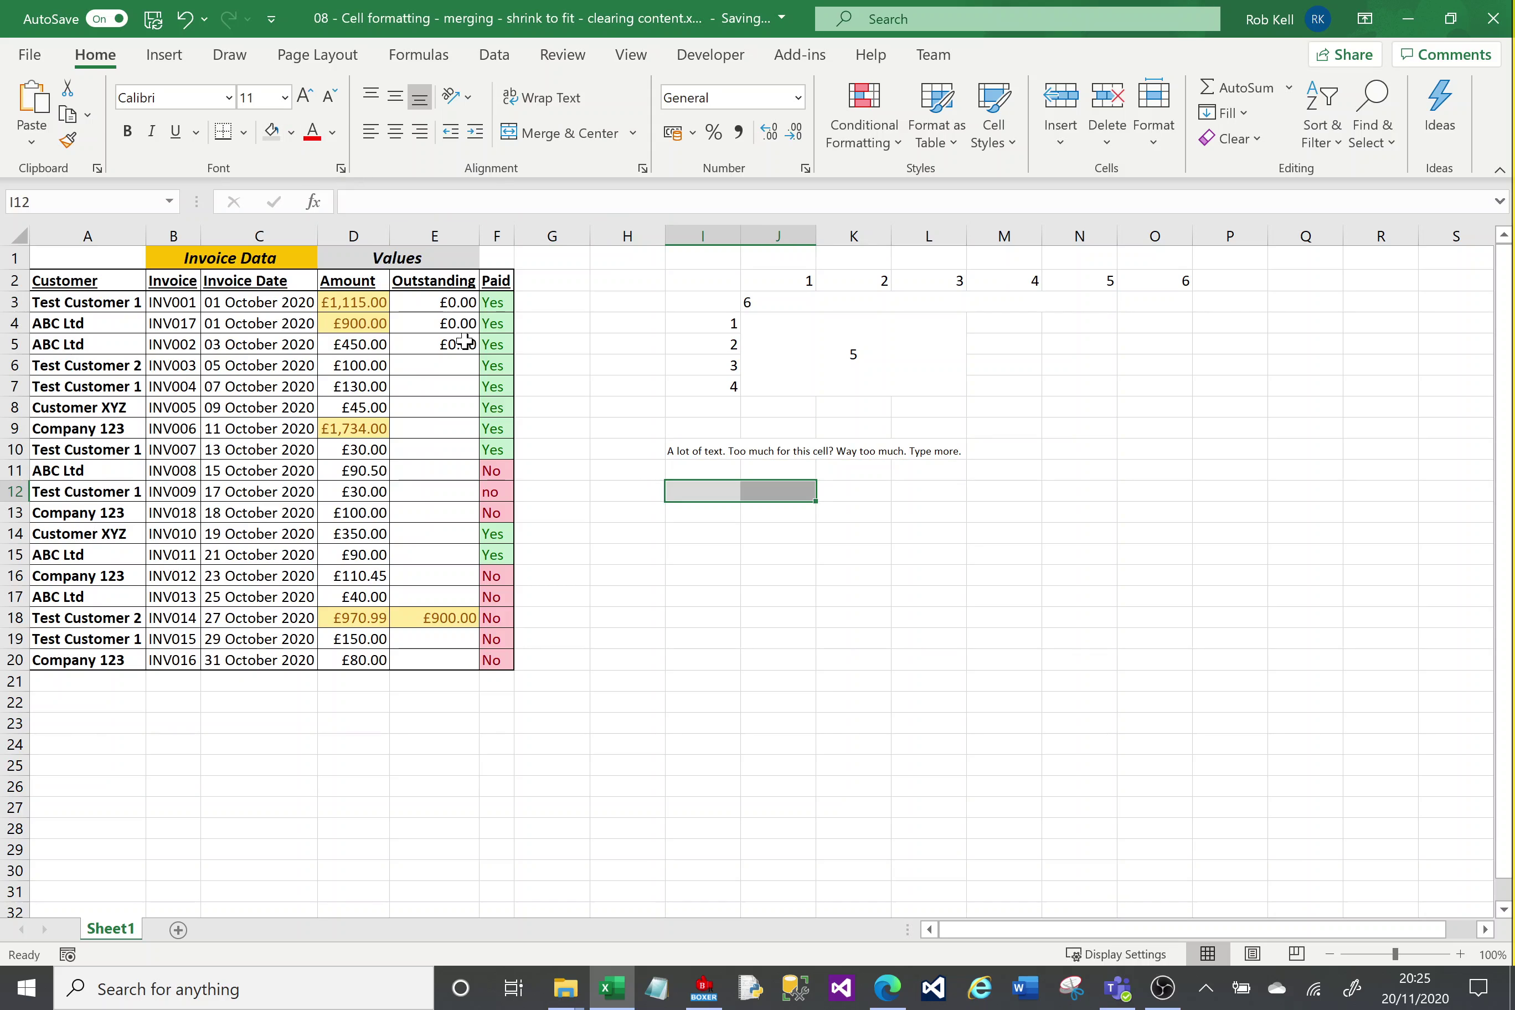
left_click(634, 476)
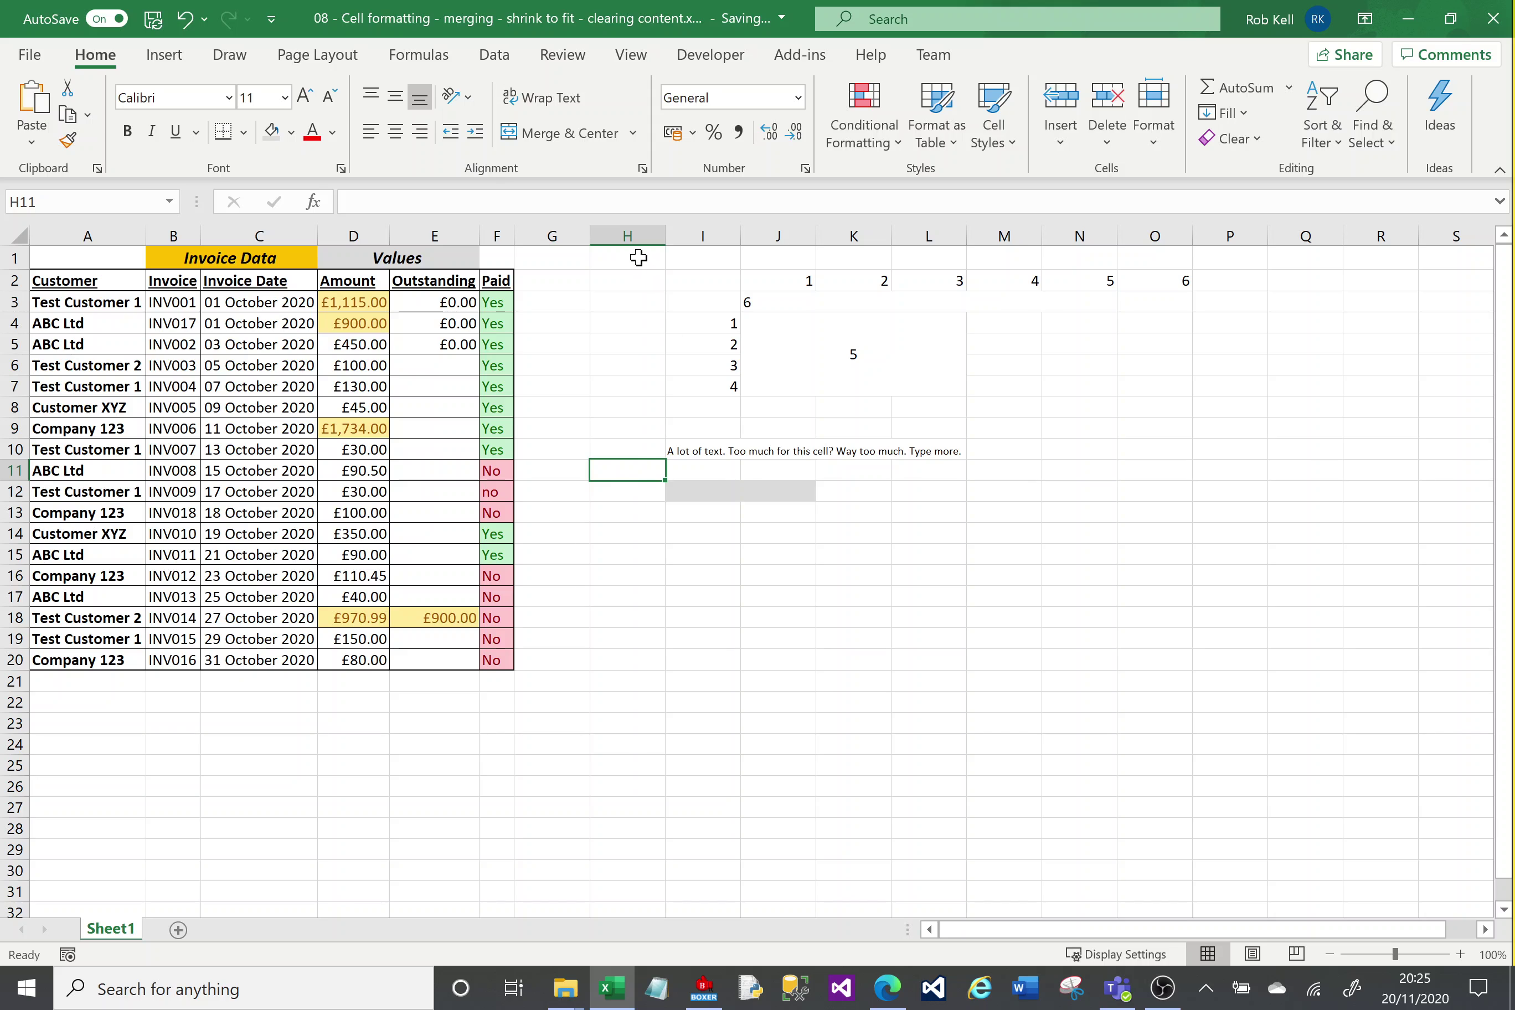
Clear all contents and formatting from the sample range H1:P16
left_click_drag(633, 254, 1245, 565)
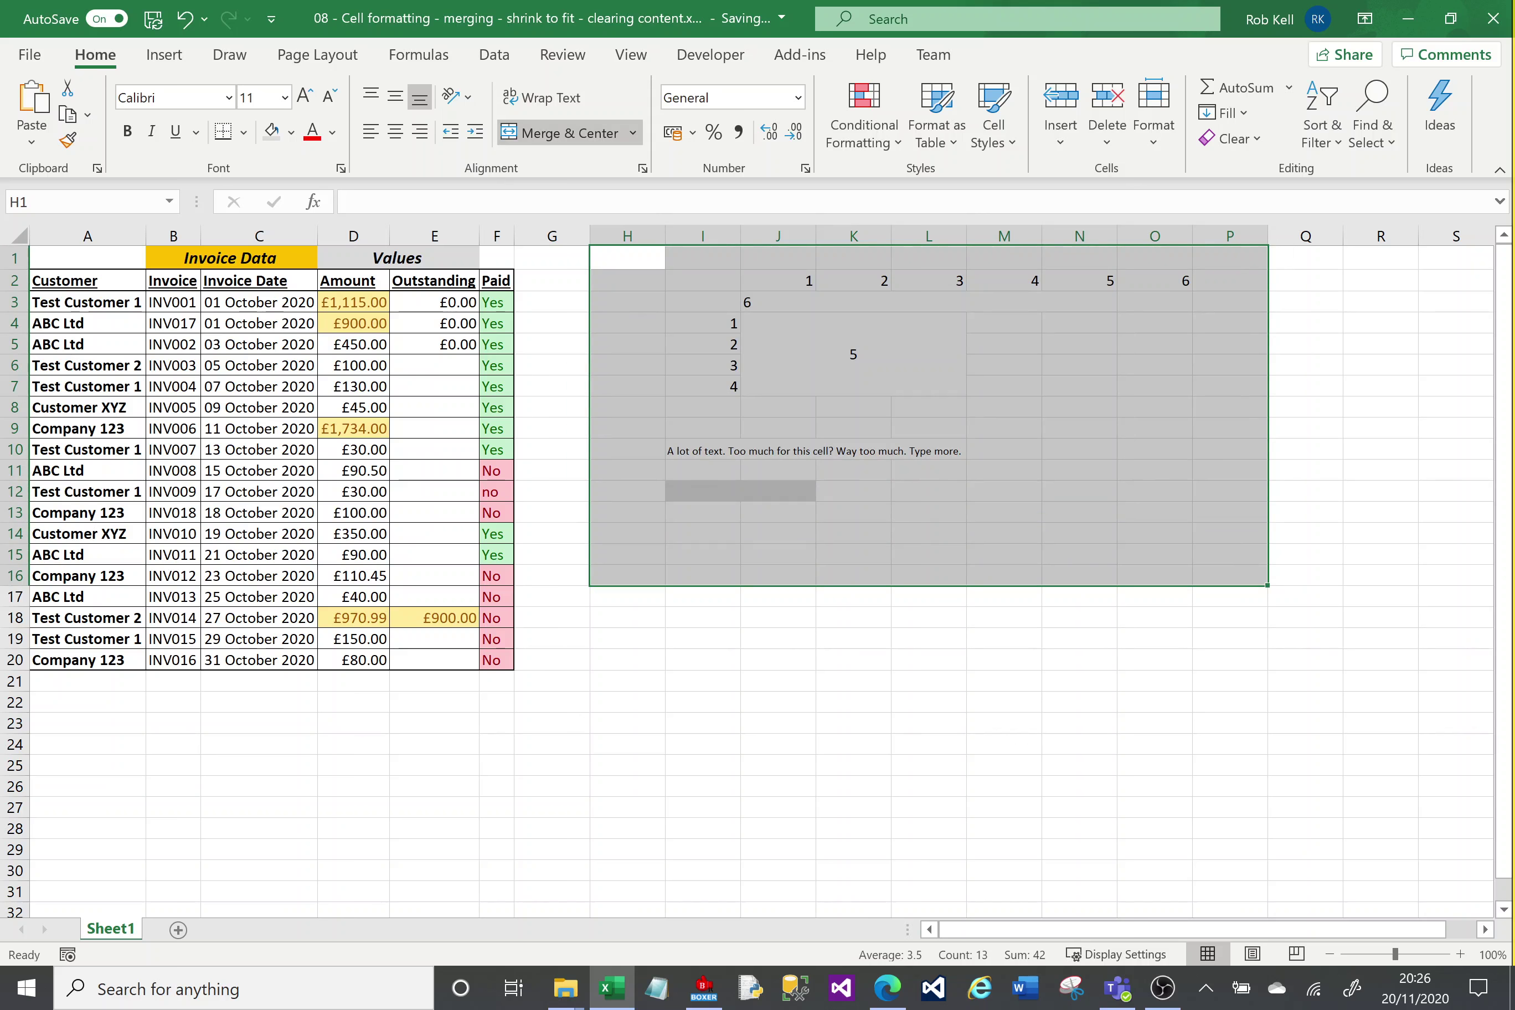
left_click(1264, 147)
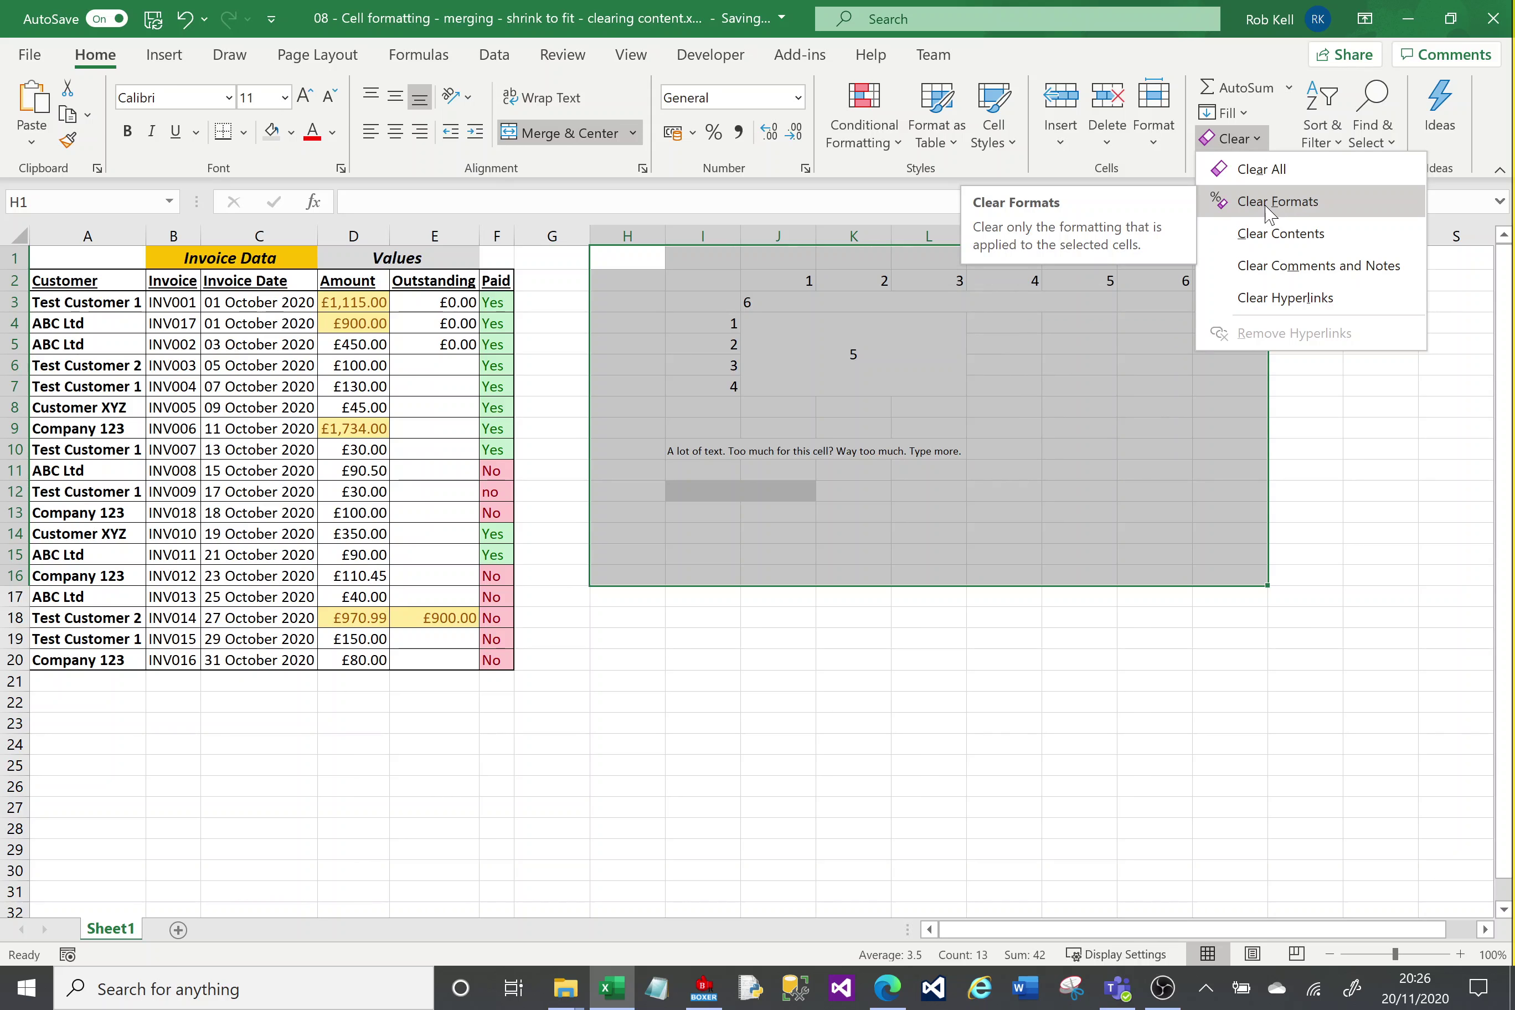
left_click(1264, 173)
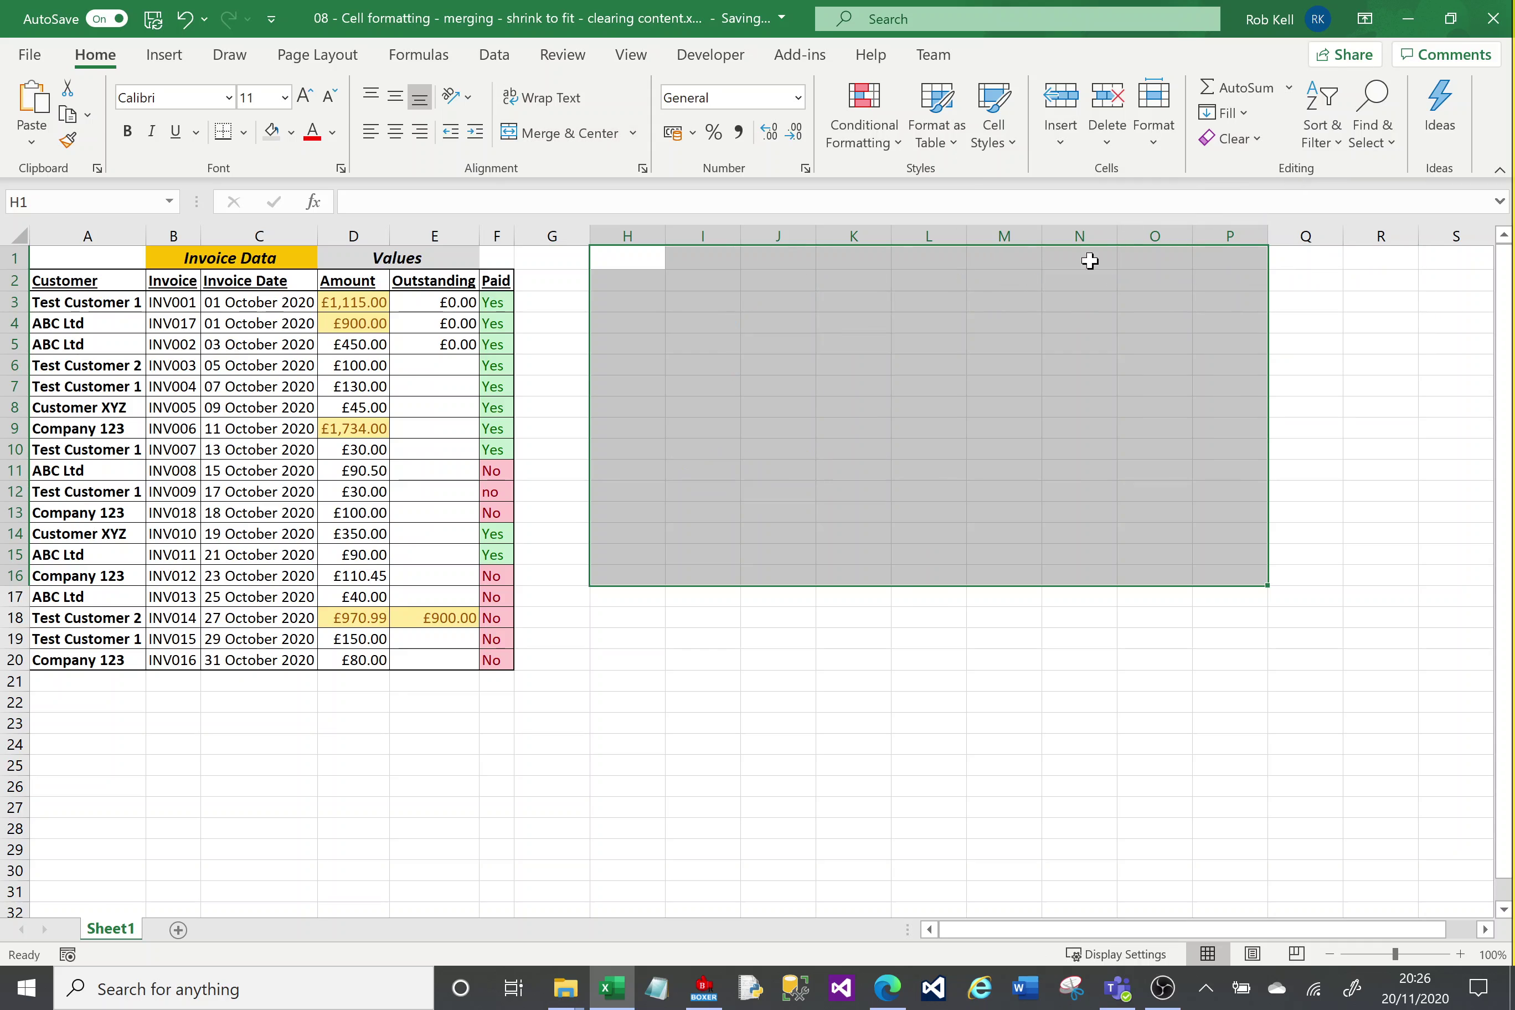
left_click(912, 340)
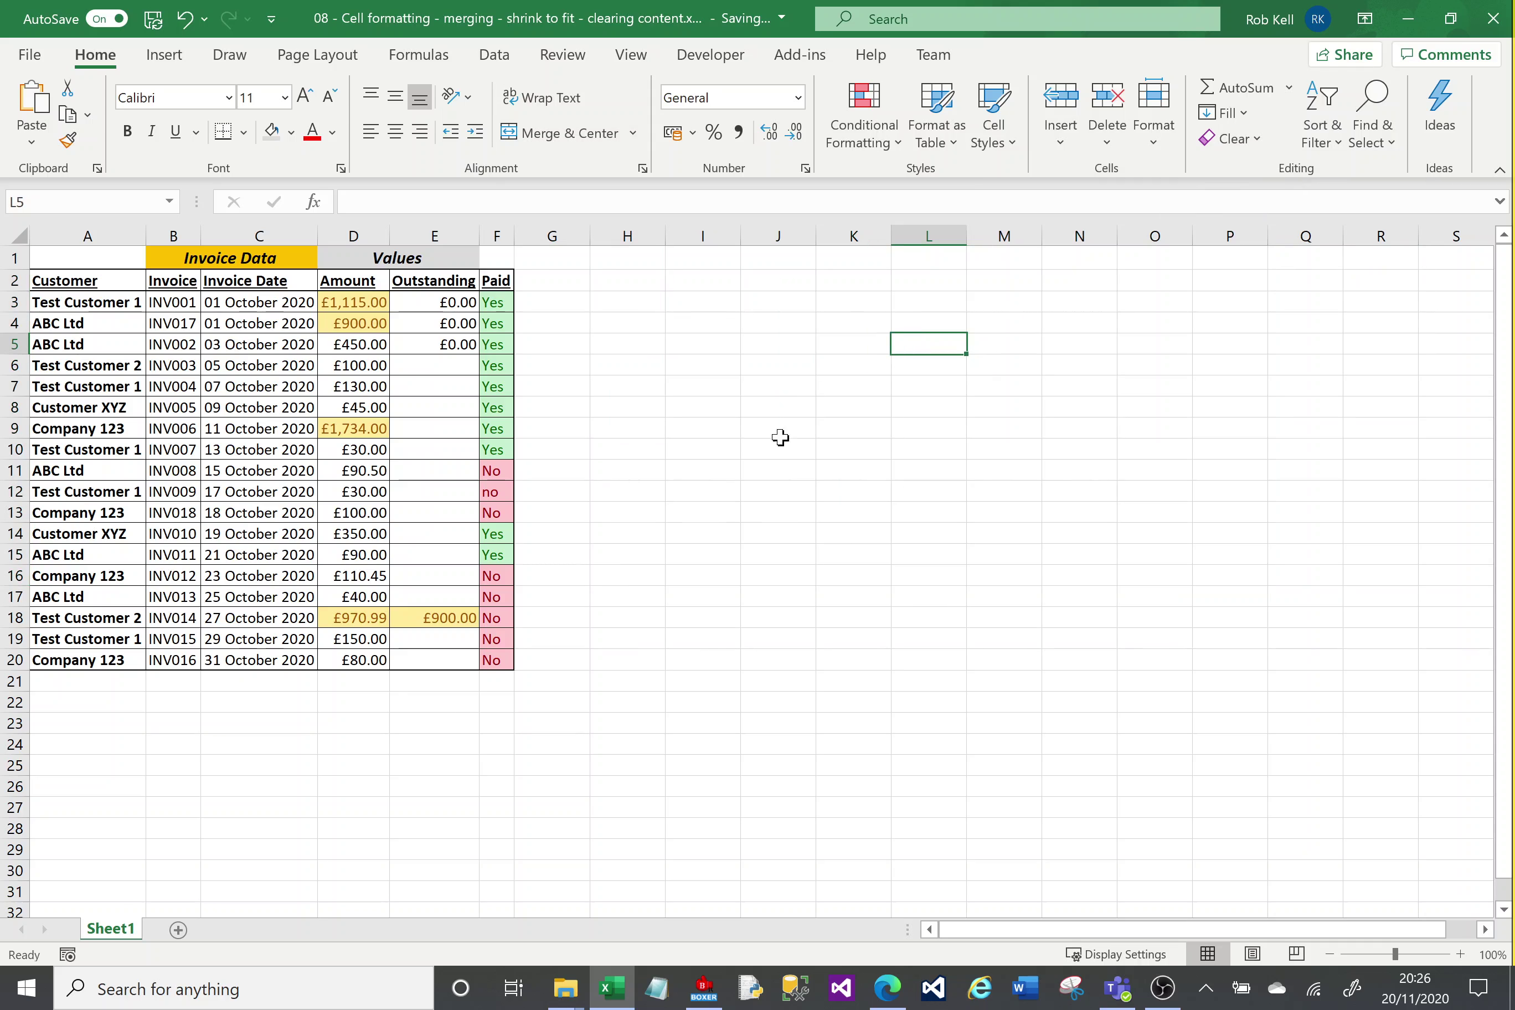